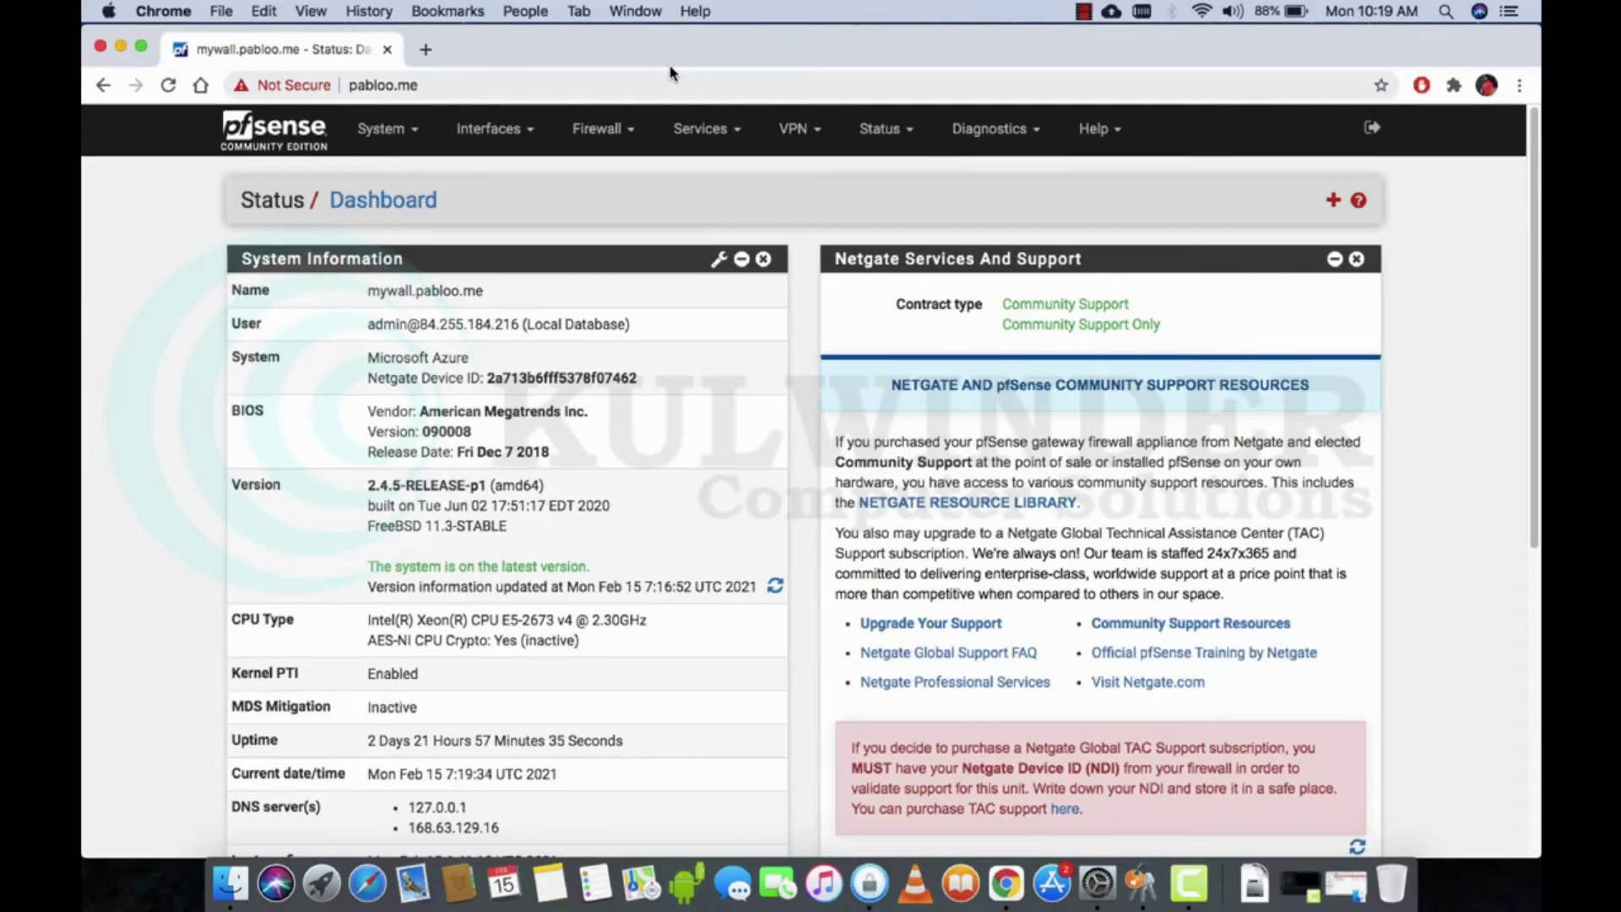
Open the VPN menu on the pfSense dashboard to reveal IPsec, L2TP and OpenVPN
left_click(798, 129)
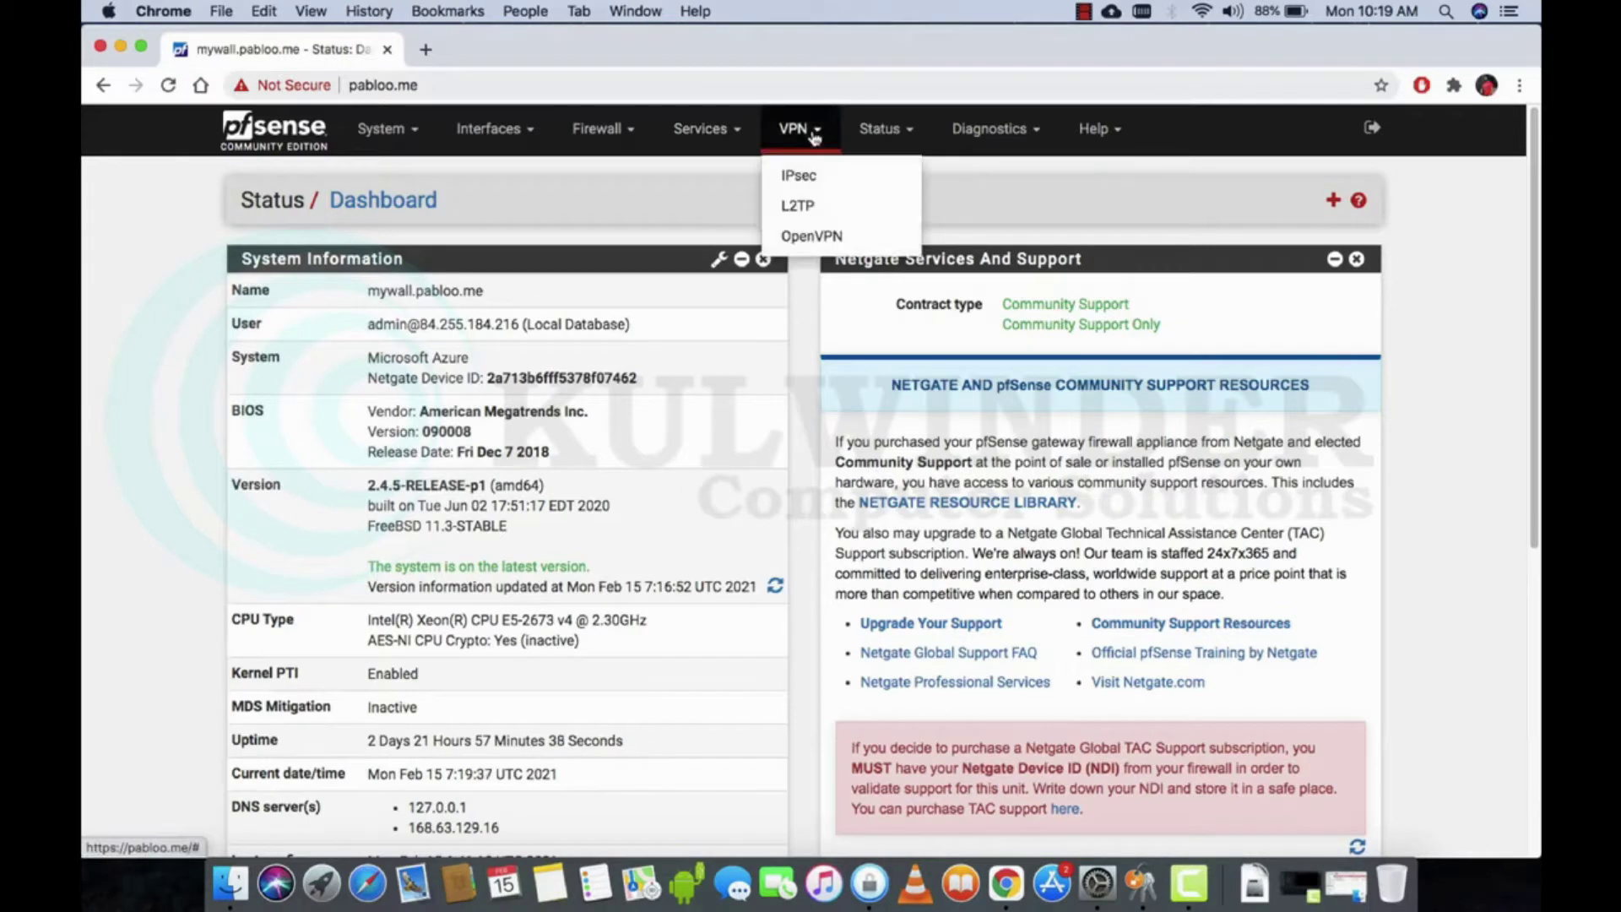
Go to VPN > OpenVPN and switch to the Client Export page for the UDP4:1194 server
left_click(839, 247)
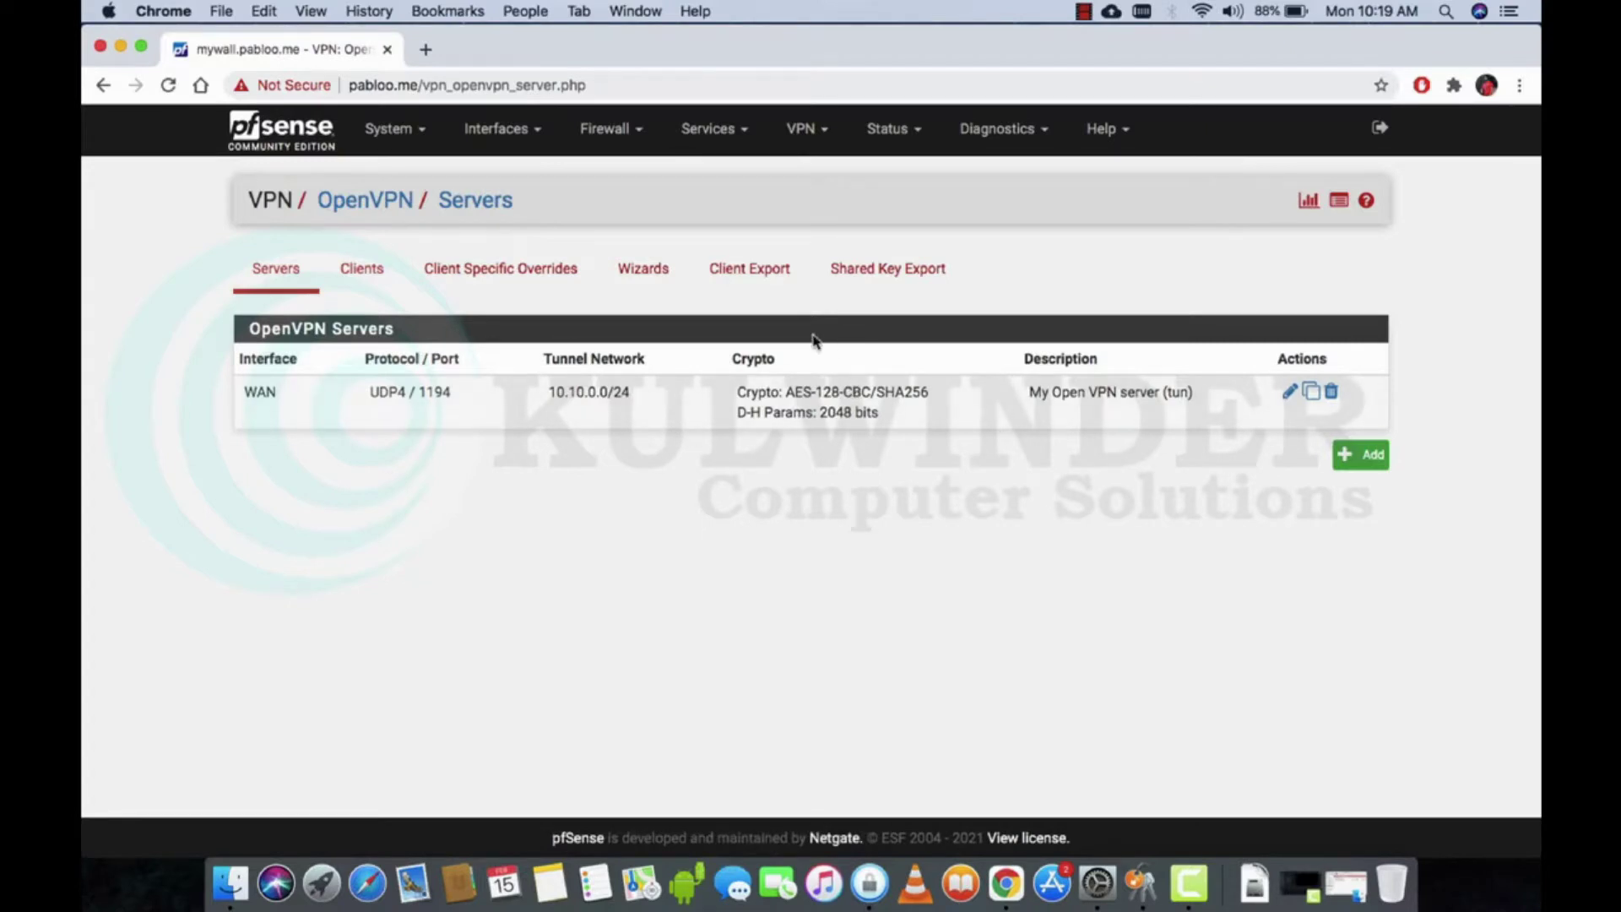
left_click(768, 281)
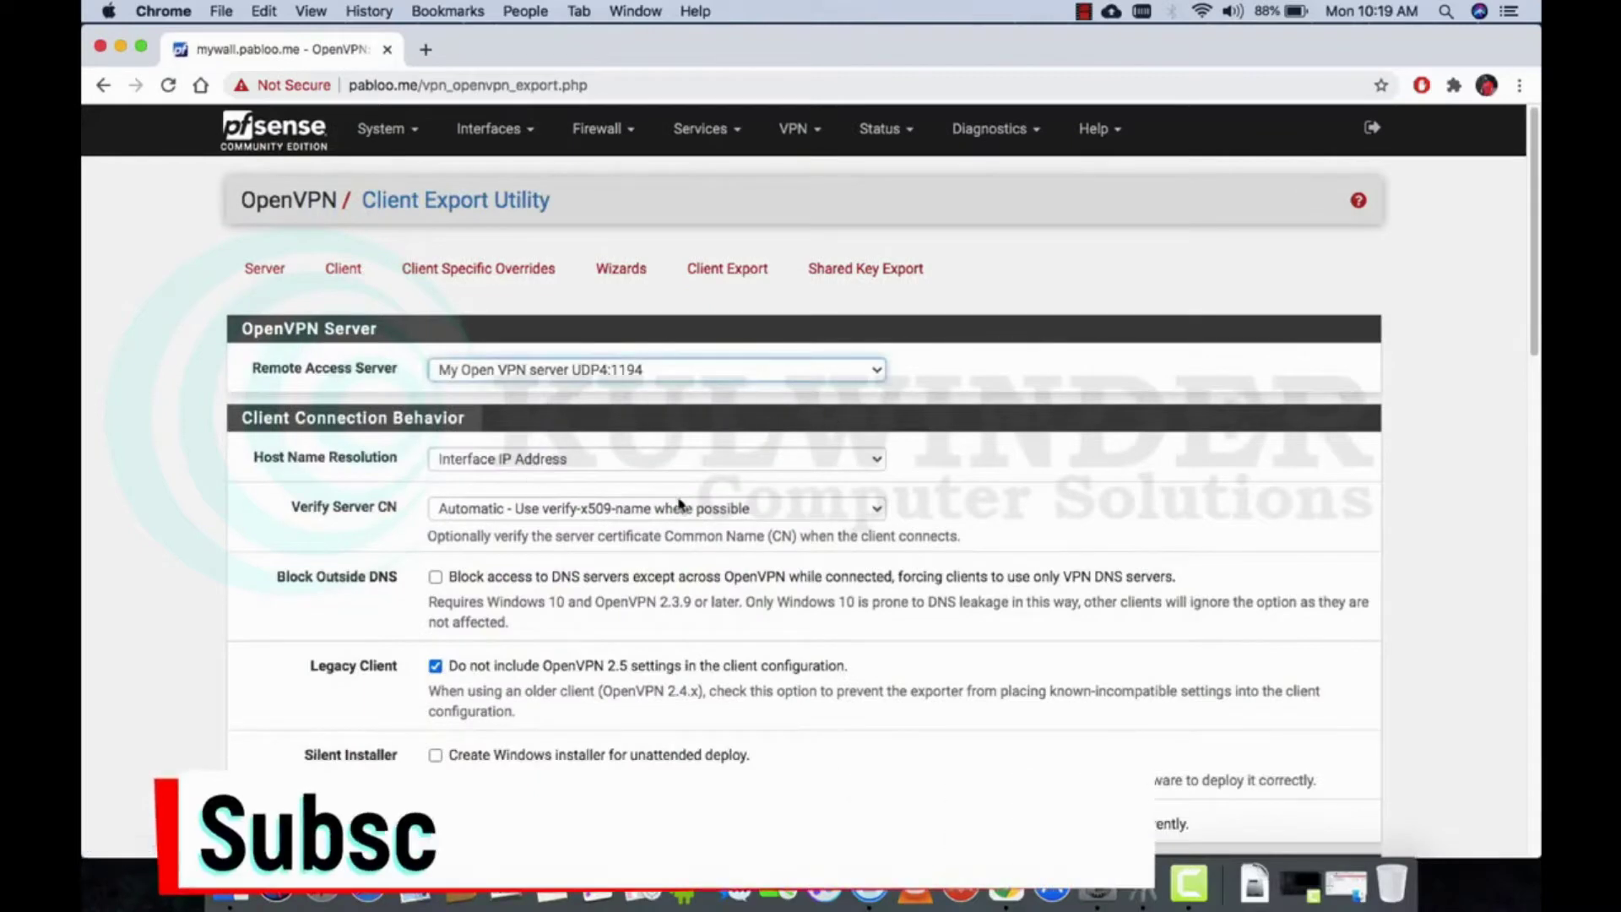
Search Google for 'tunnelblick mac' in a new tab, then reload pfSense's Client Export page
left_click(426, 49)
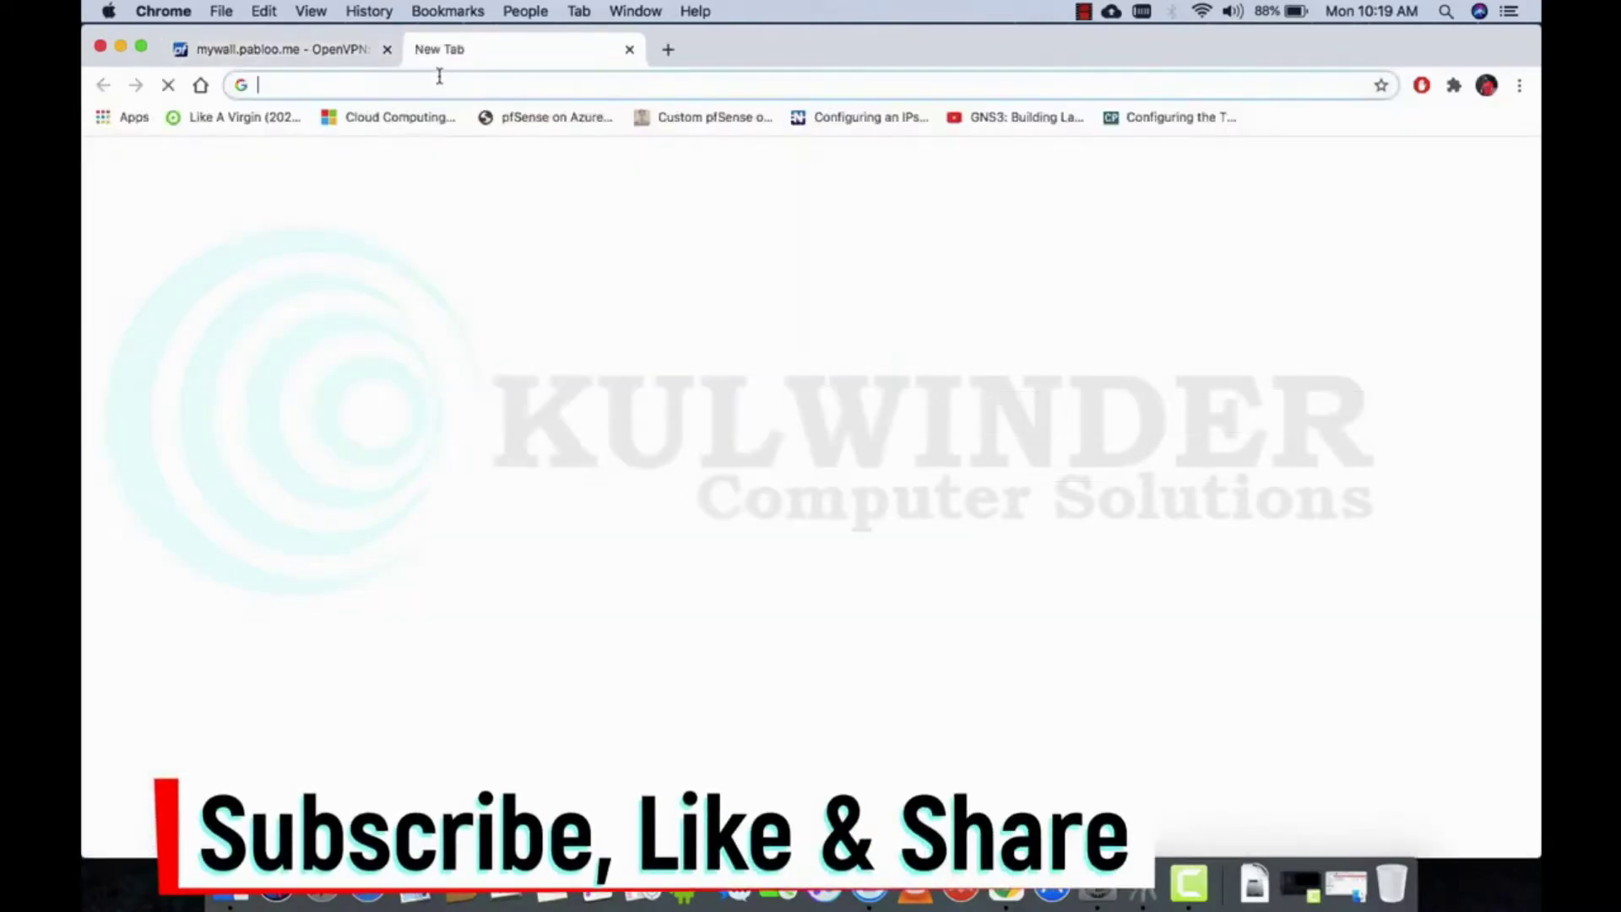
left_click(439, 81)
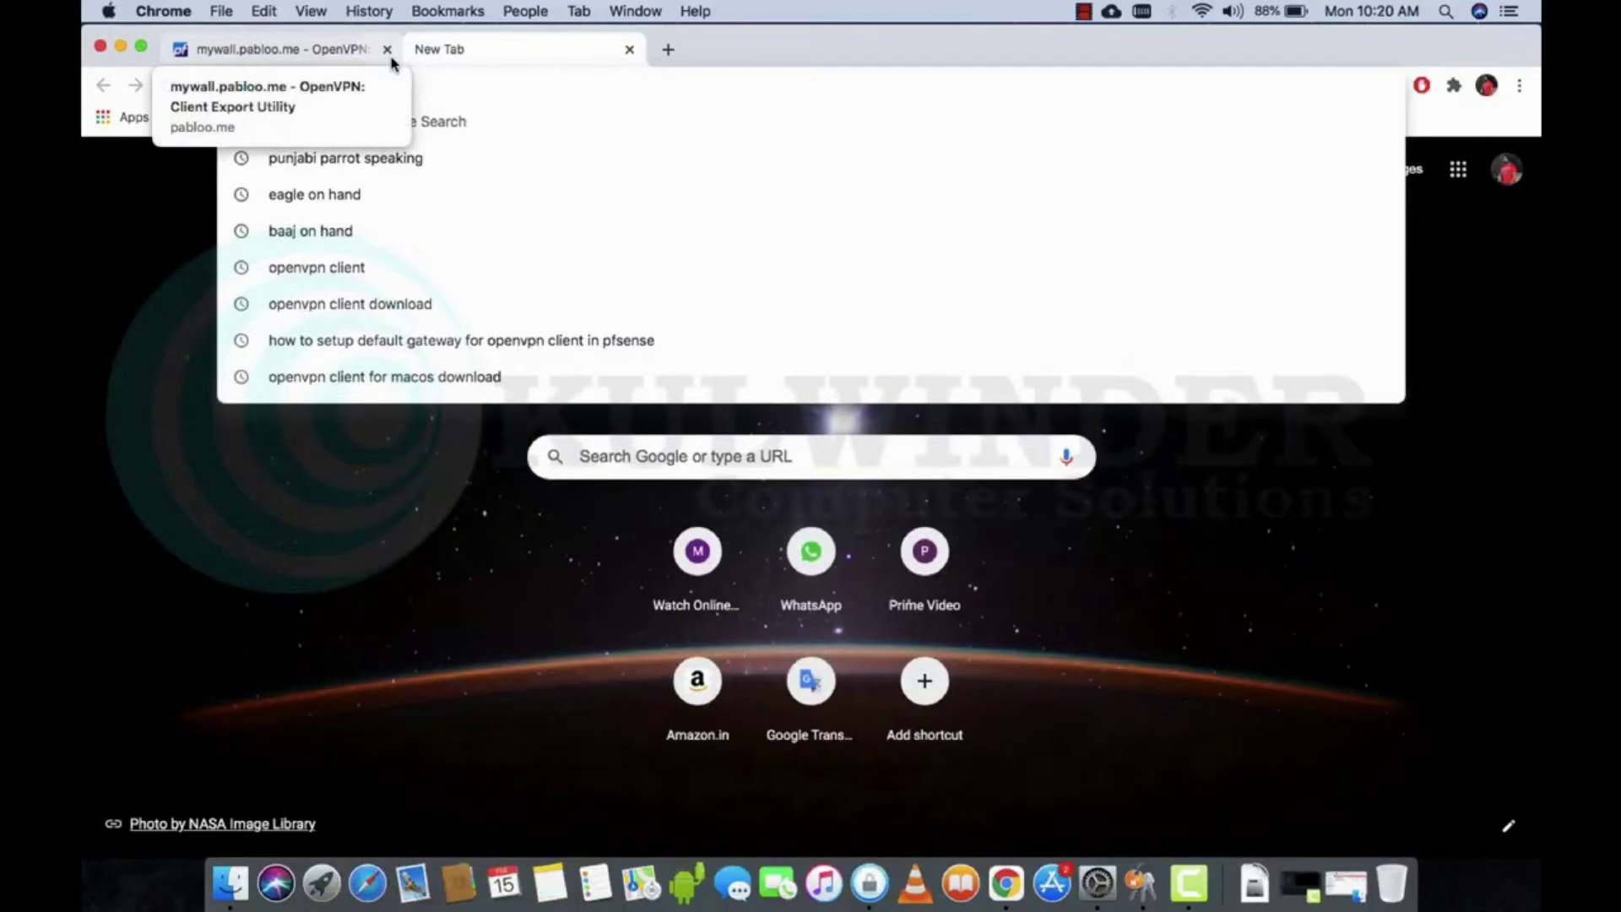
type("tun")
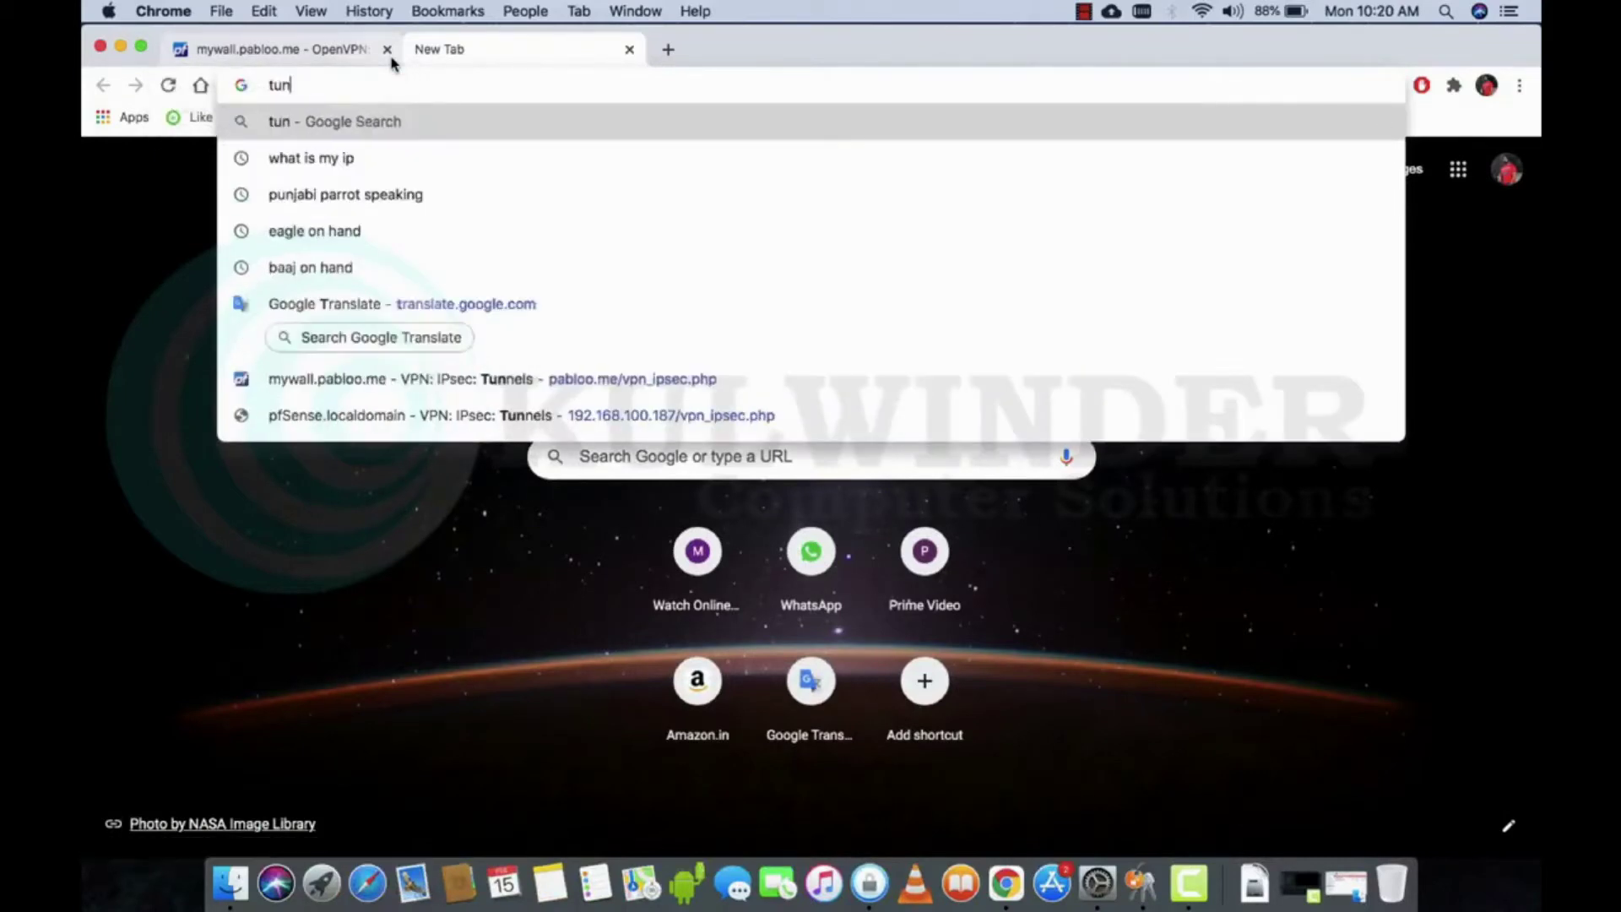
type("nelblick")
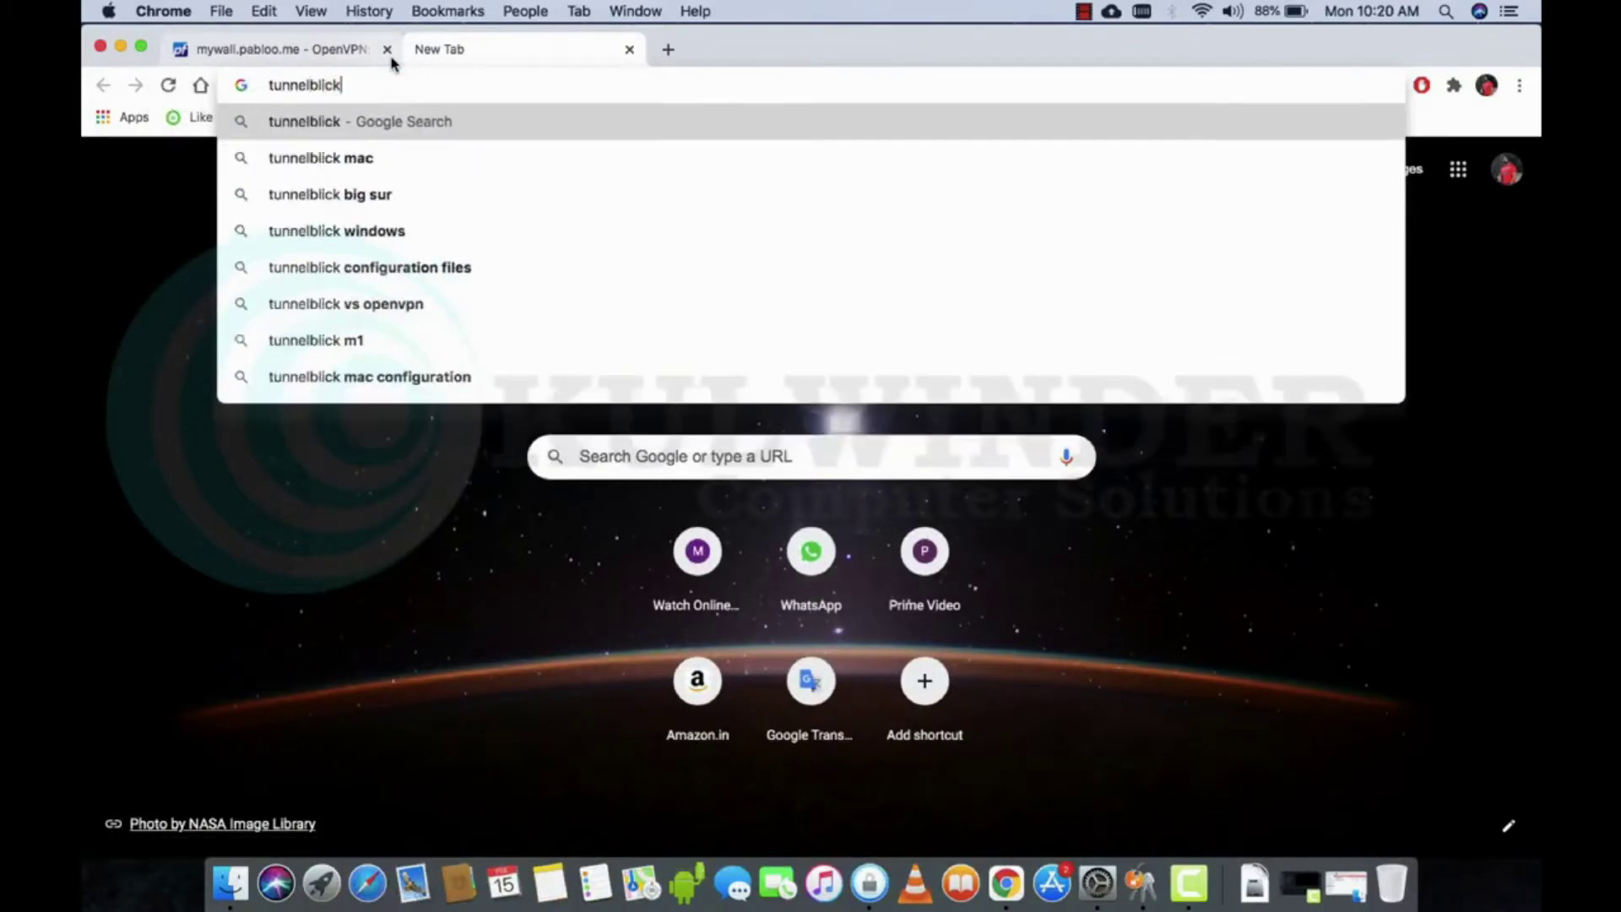
left_click(488, 157)
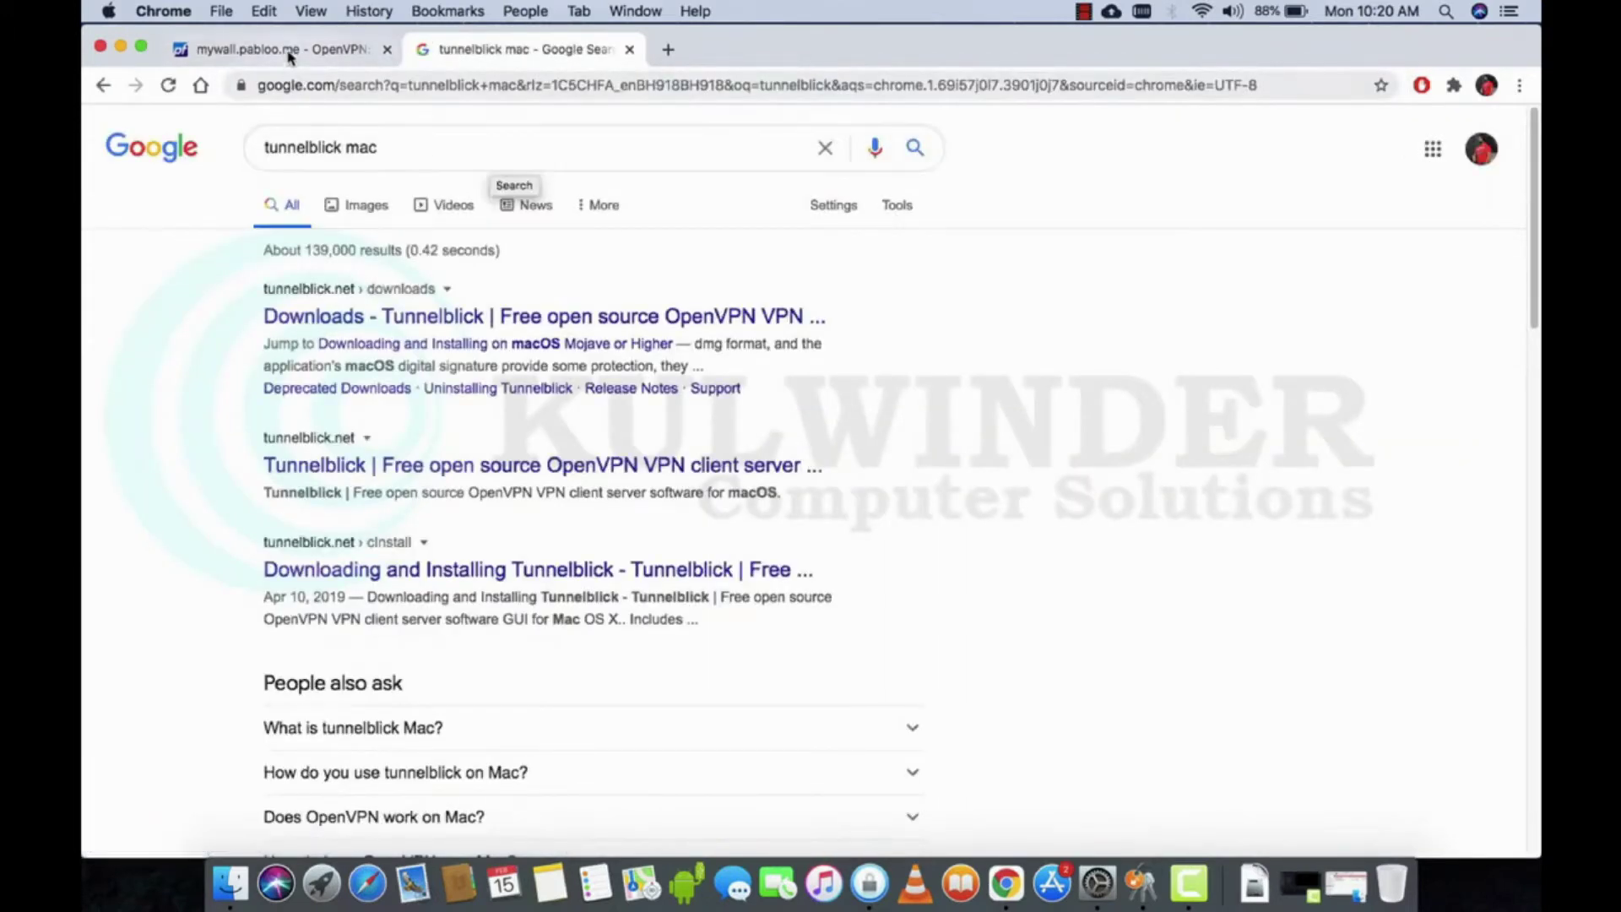
left_click(283, 49)
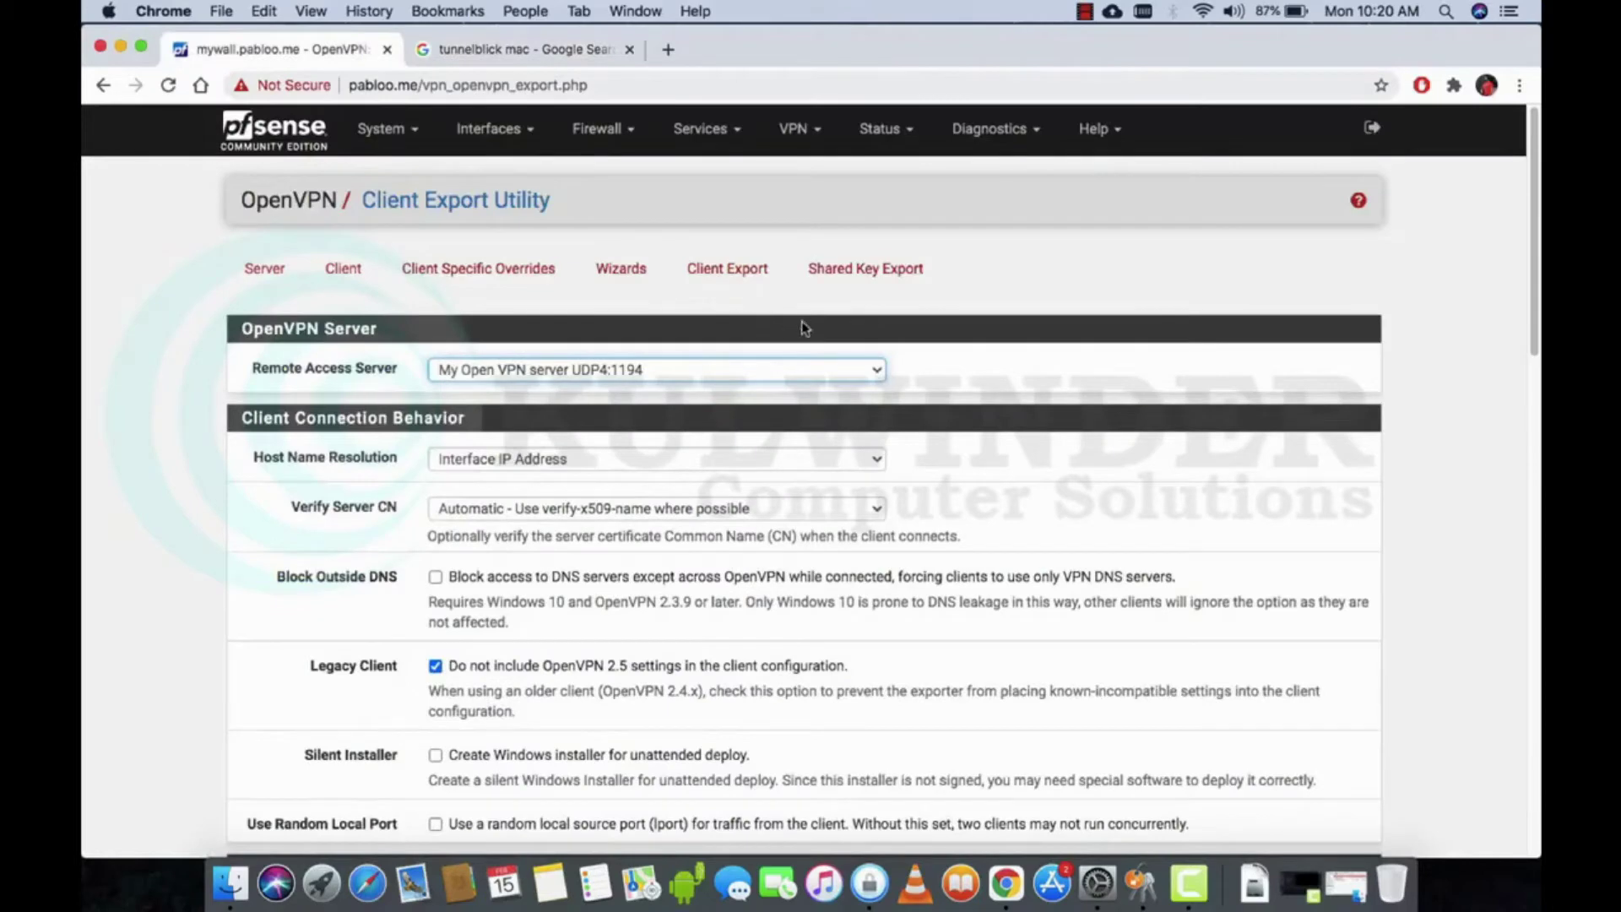
left_click(725, 274)
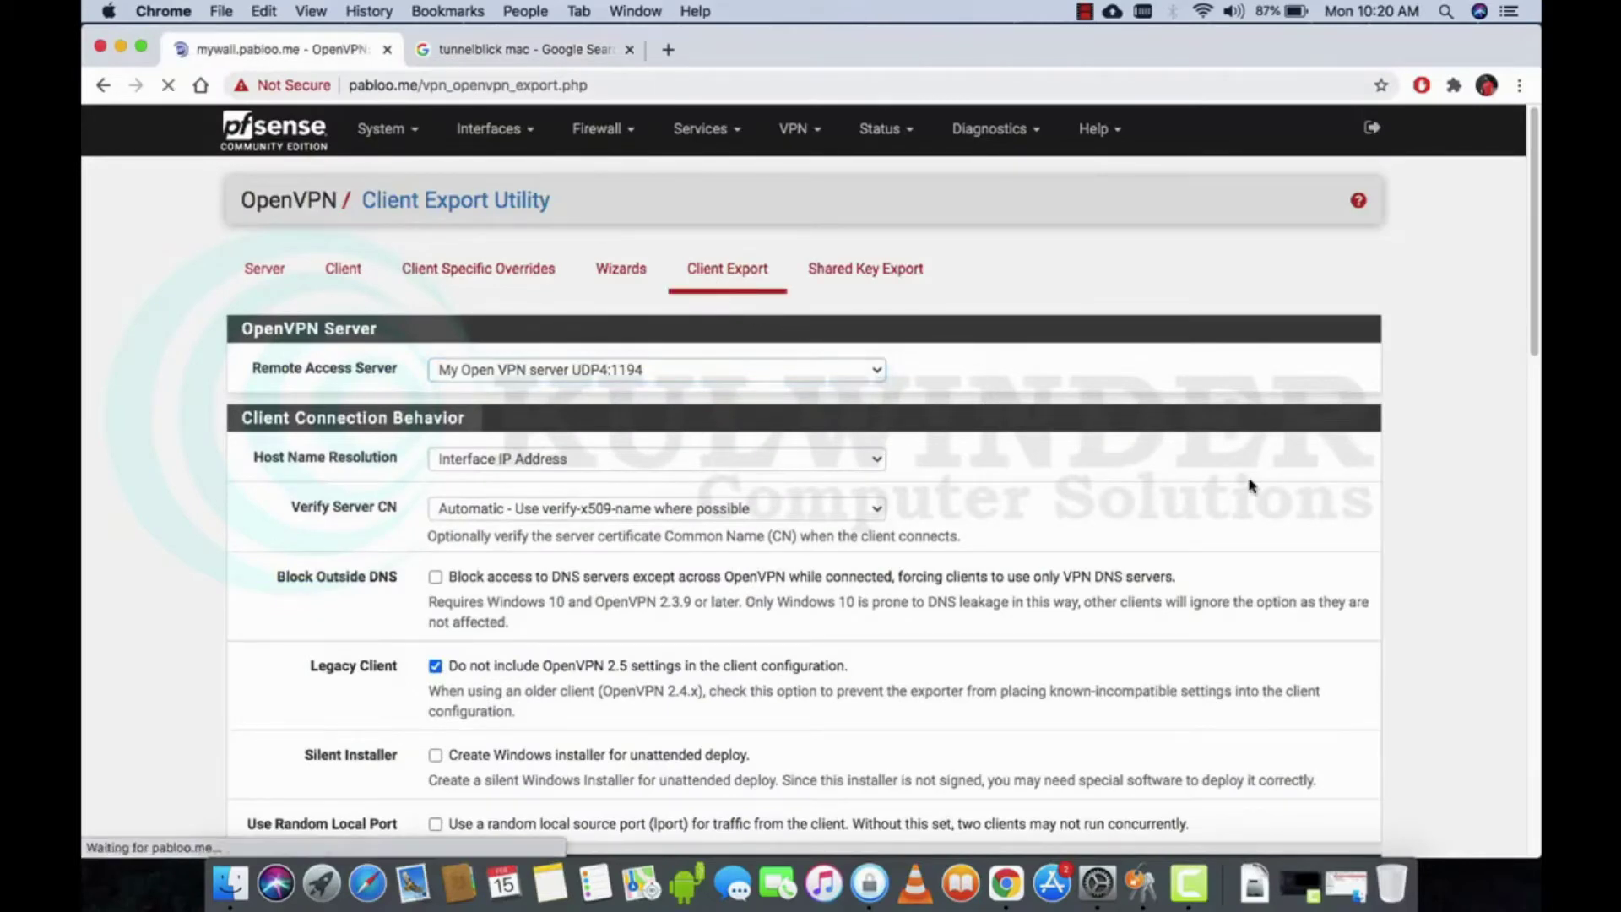
From the search results, reach Tunnelblick's Downloads page and download the Stable Tunnelblick 3.8.4a .dmg
key("ctrl+Tab")
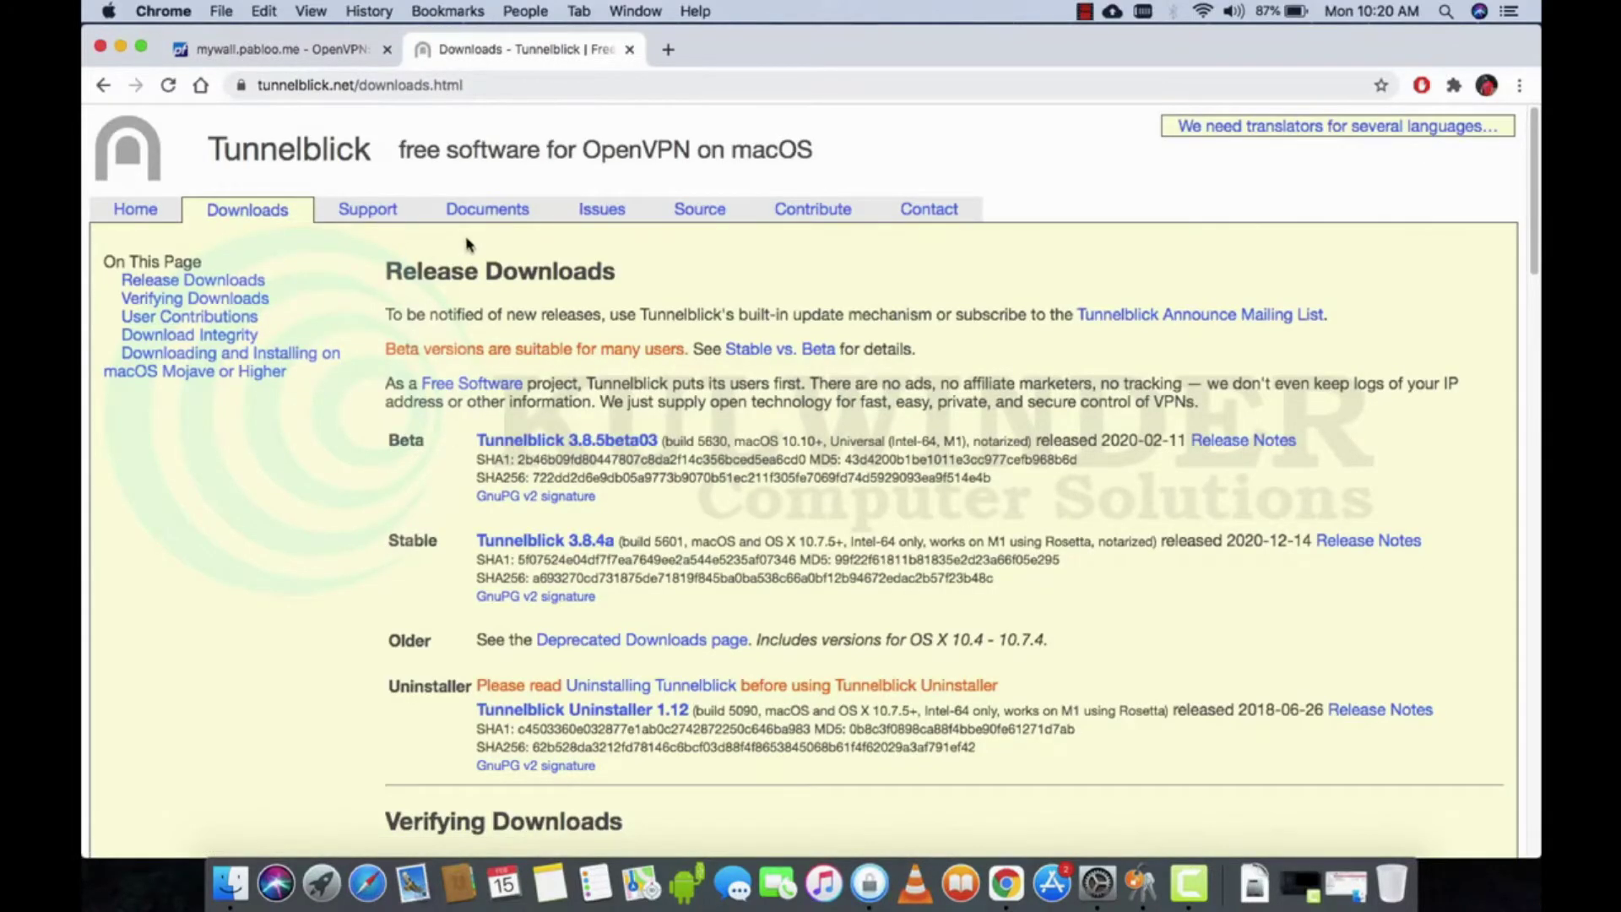
left_click(243, 218)
left_click(589, 542)
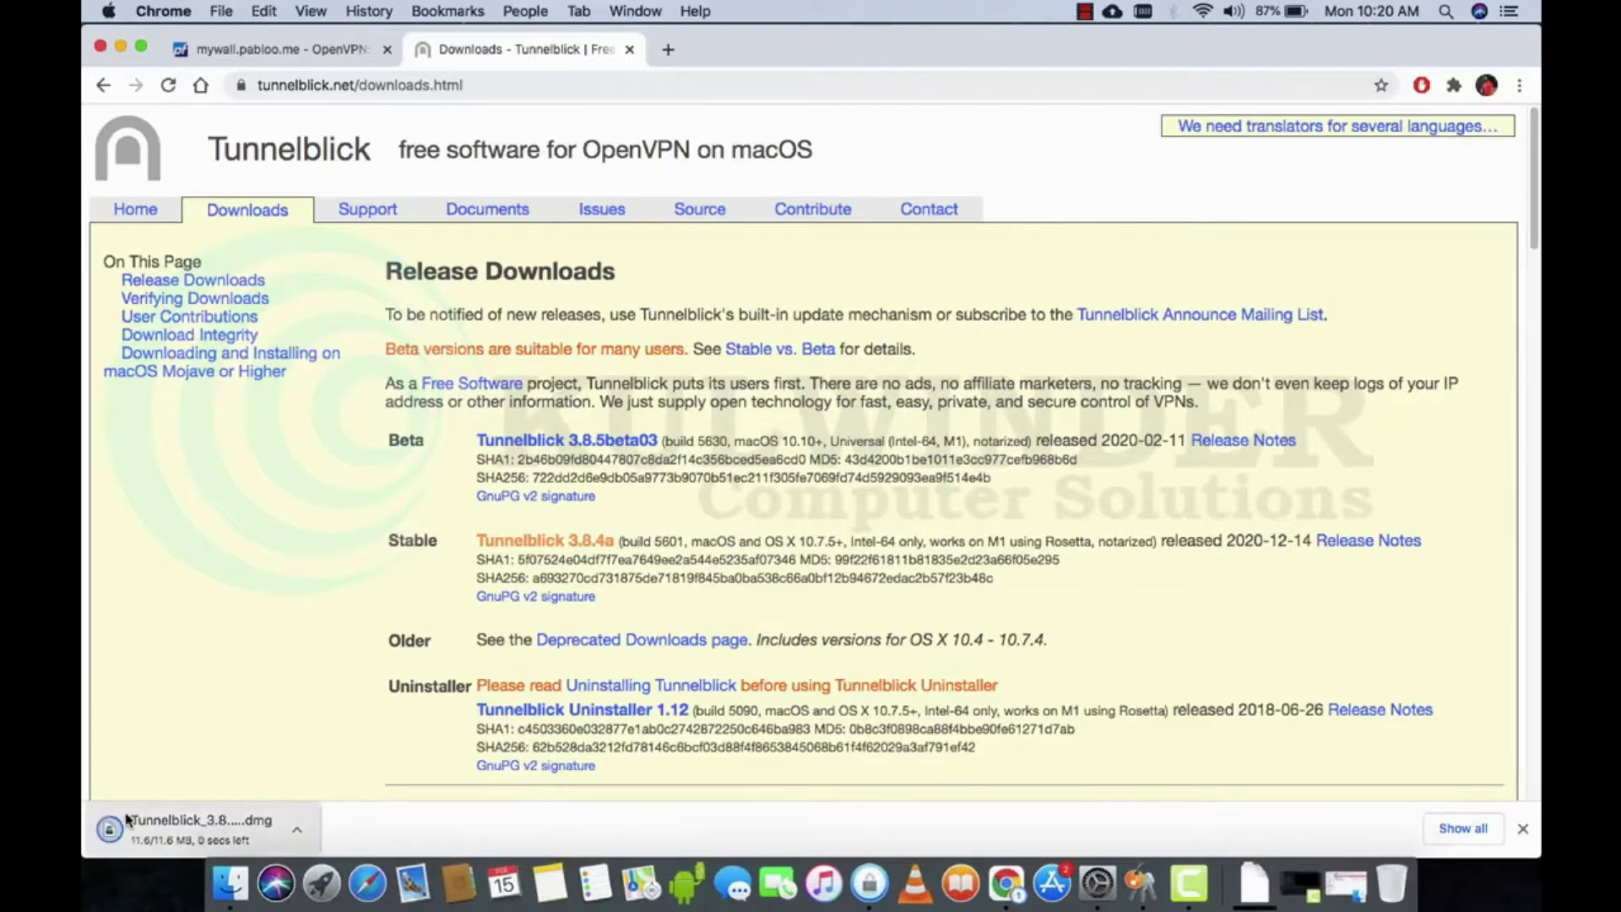
Open Tunnelblick_3.8.4a_build_5601.dmg from Downloads, skipping disk image verification
left_click(1360, 888)
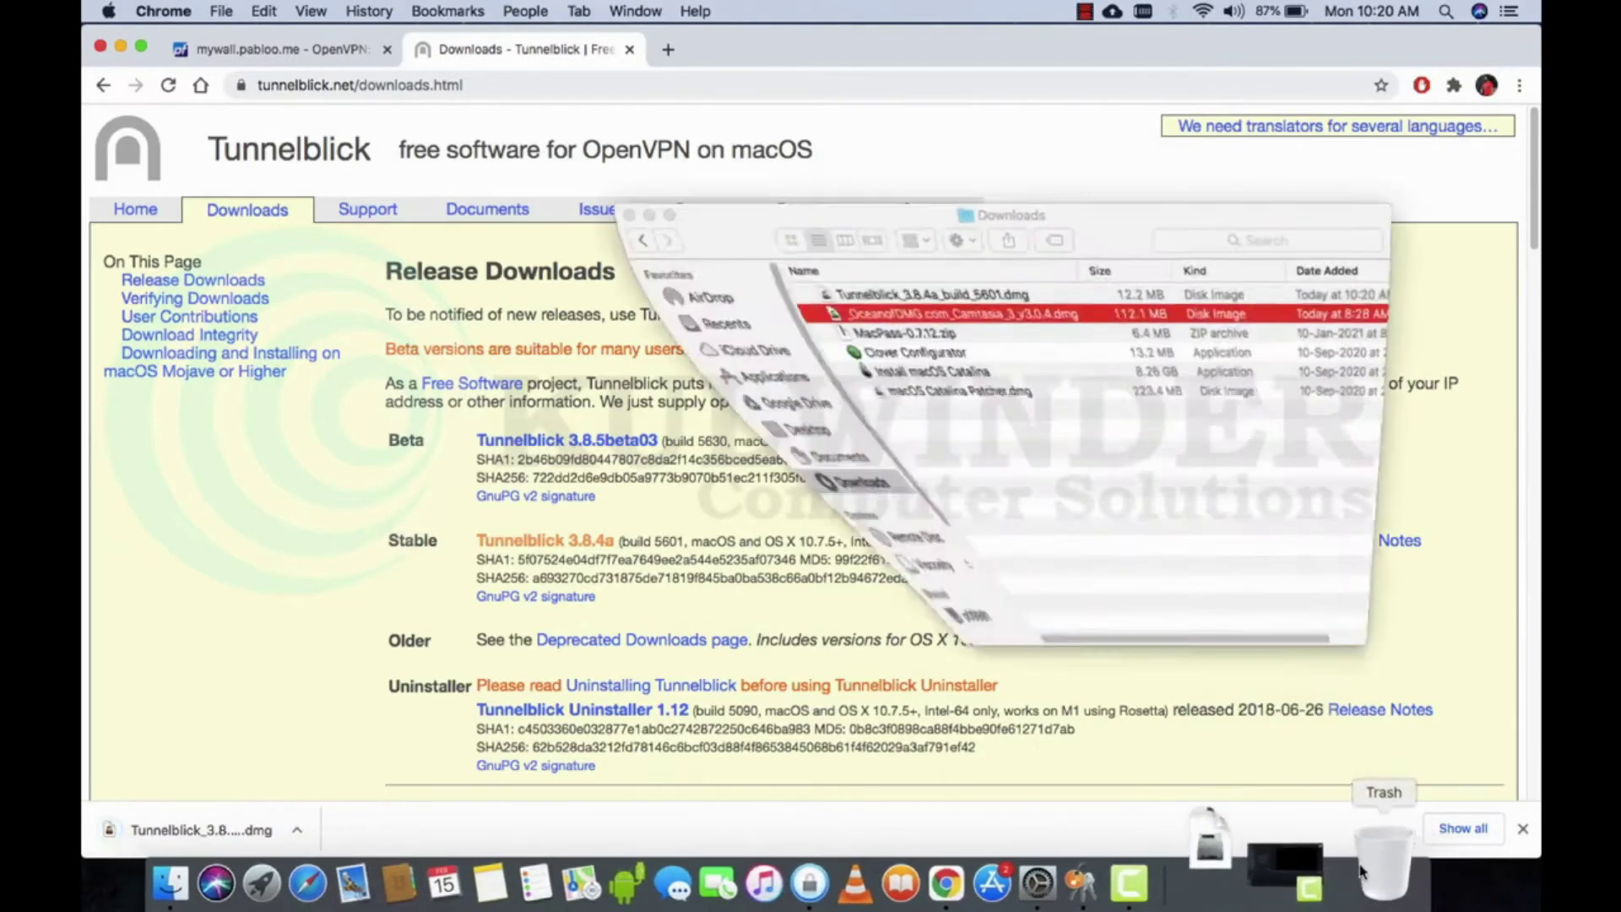
left_click(881, 266)
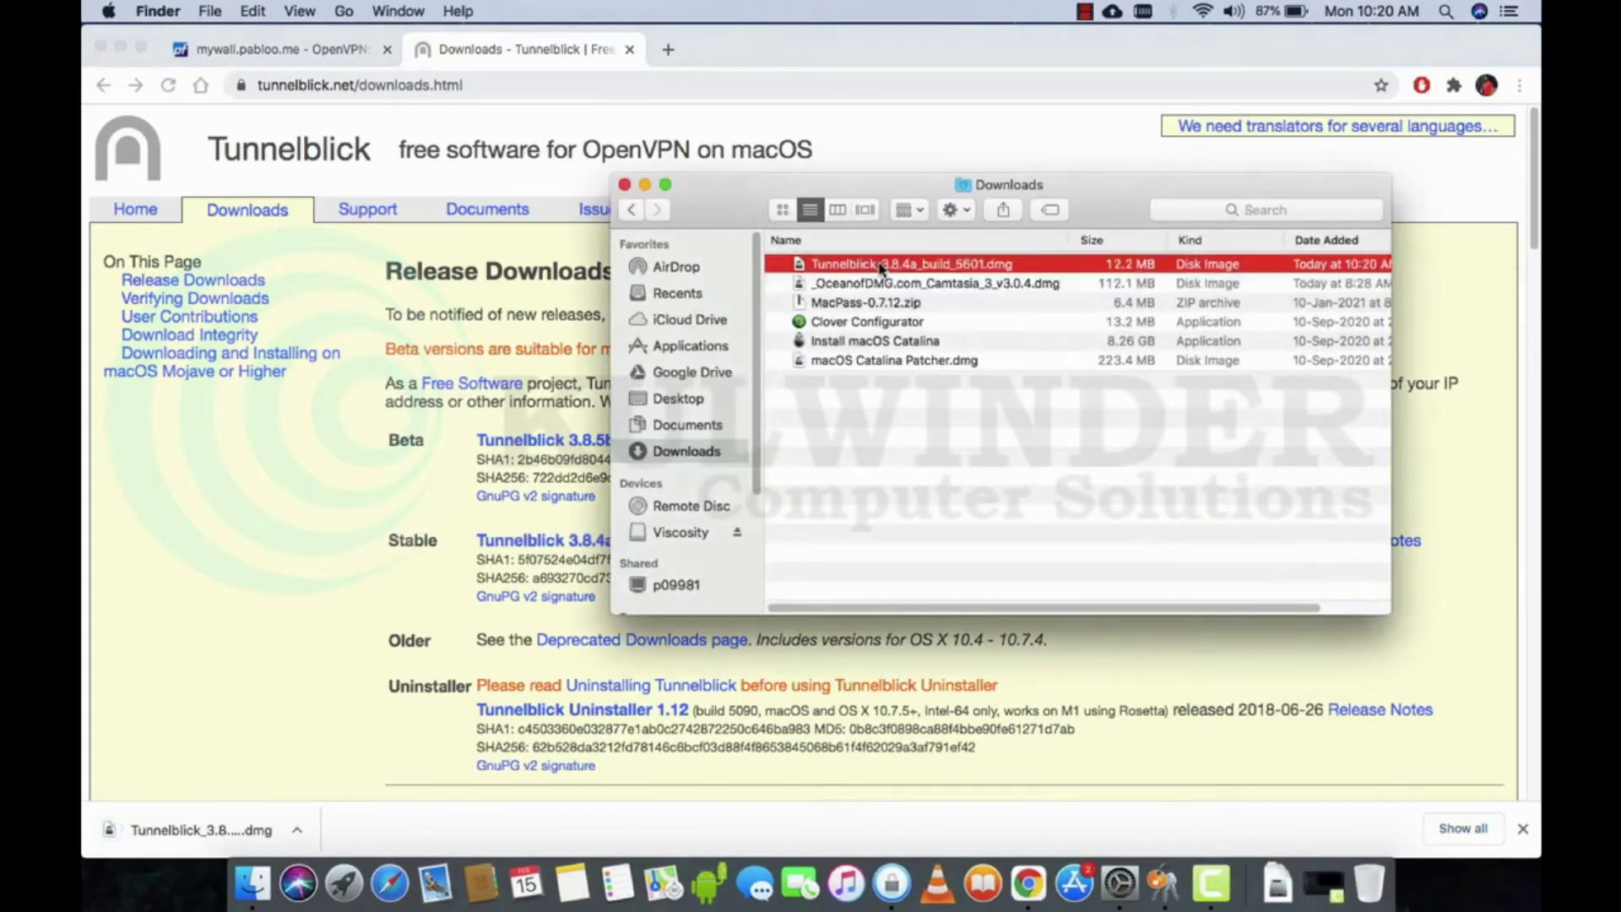
double_click(875, 269)
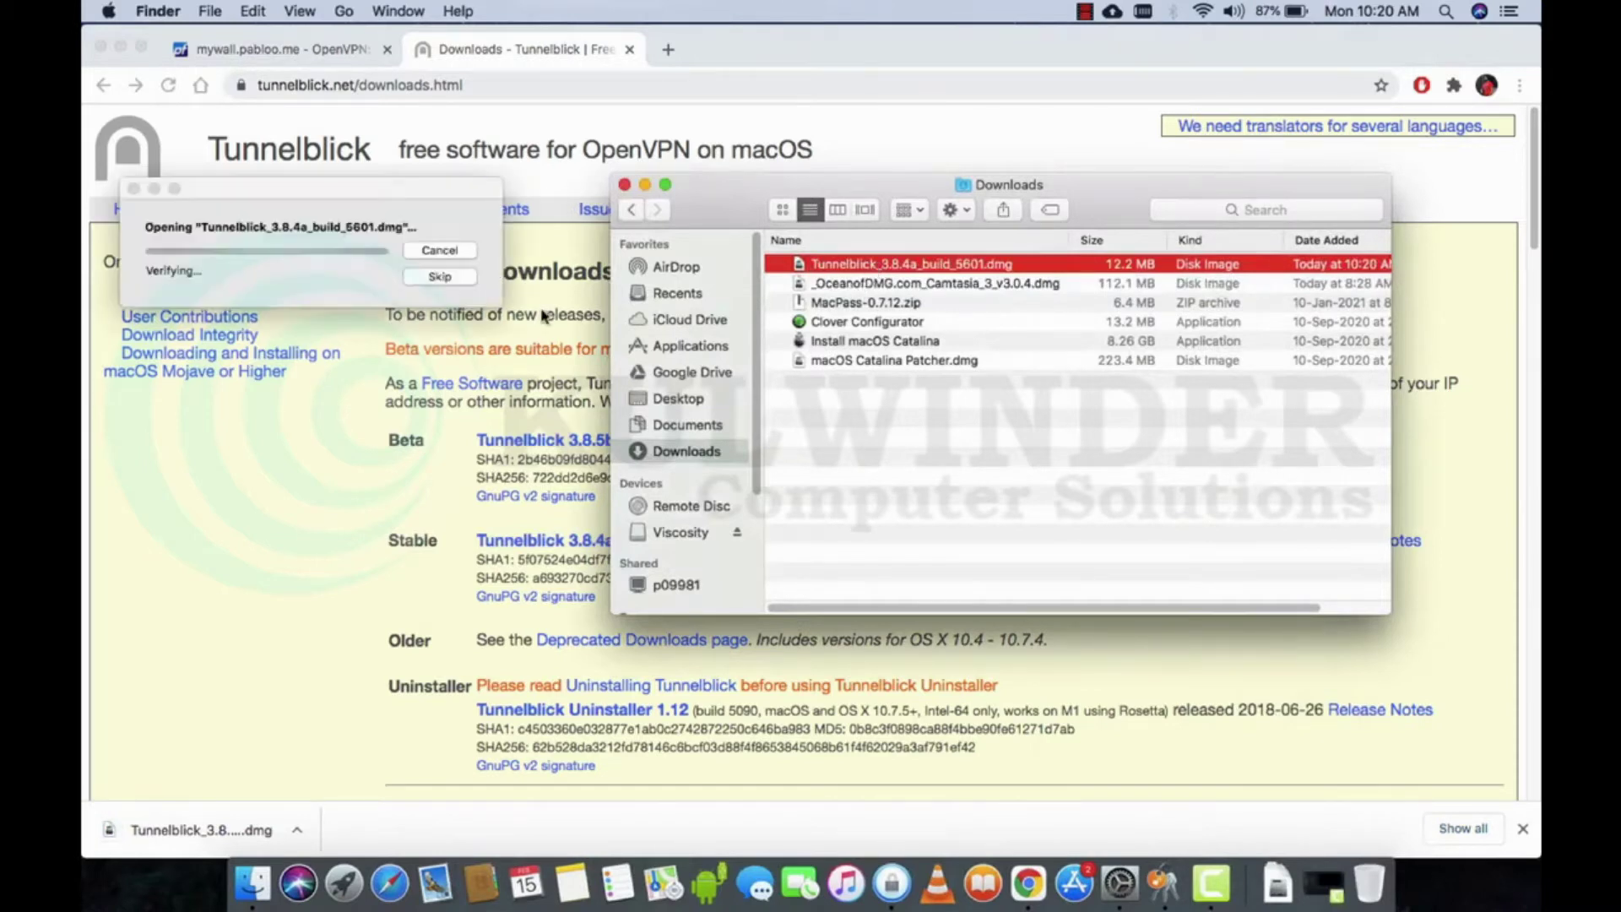
left_click(434, 283)
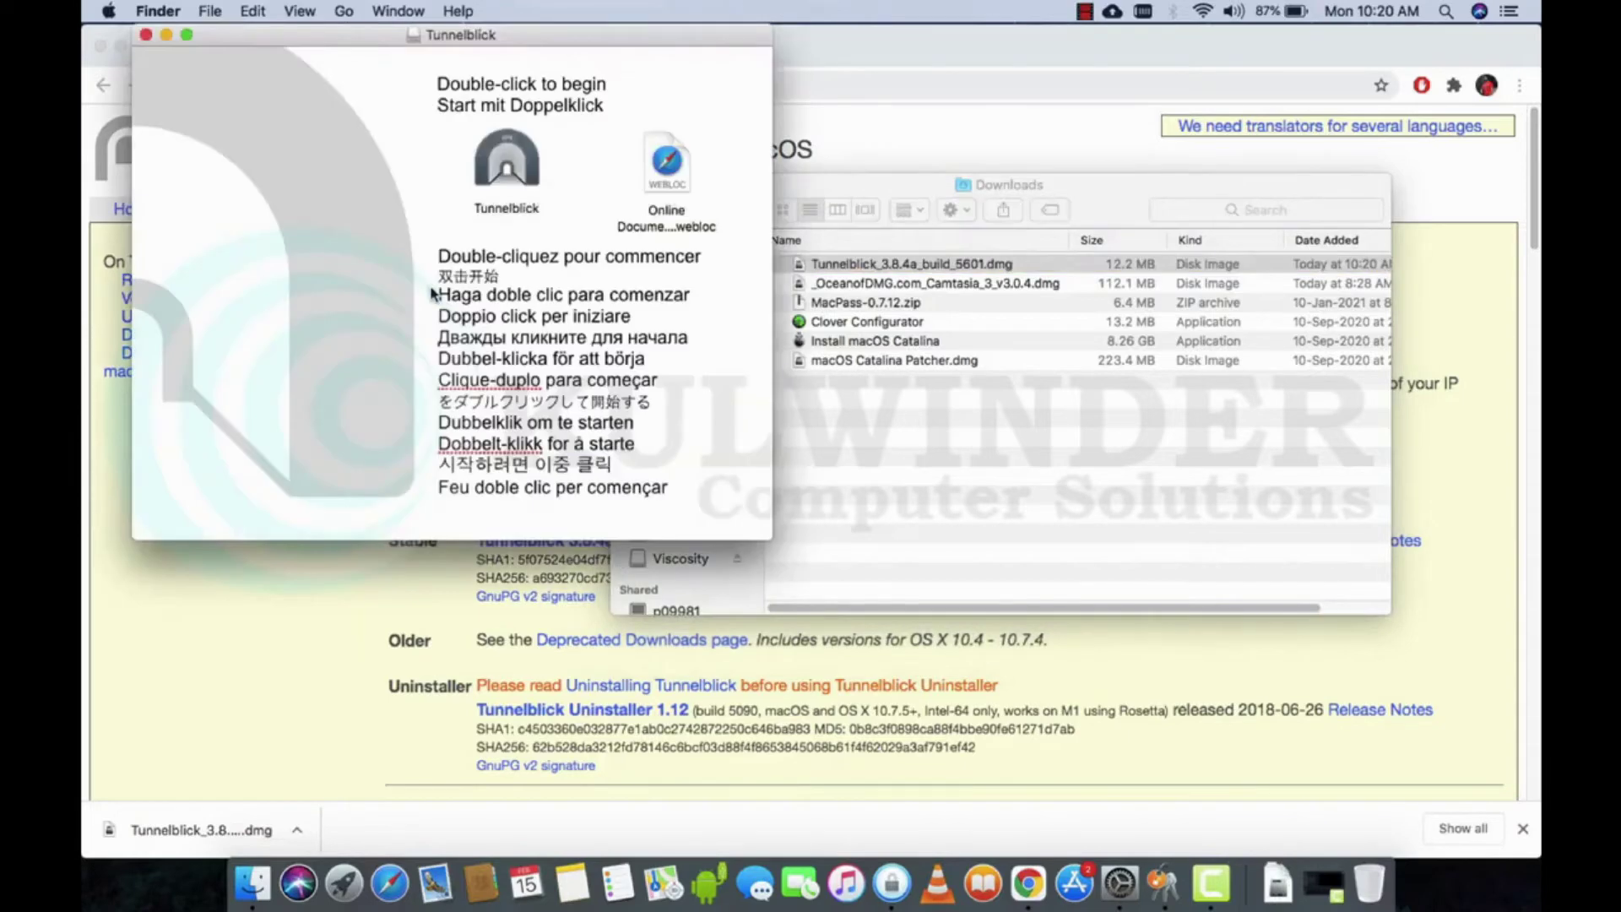
Launch the Tunnelblick installer, allow it to open, and authorize installation with the password
left_click(521, 173)
double_click(521, 173)
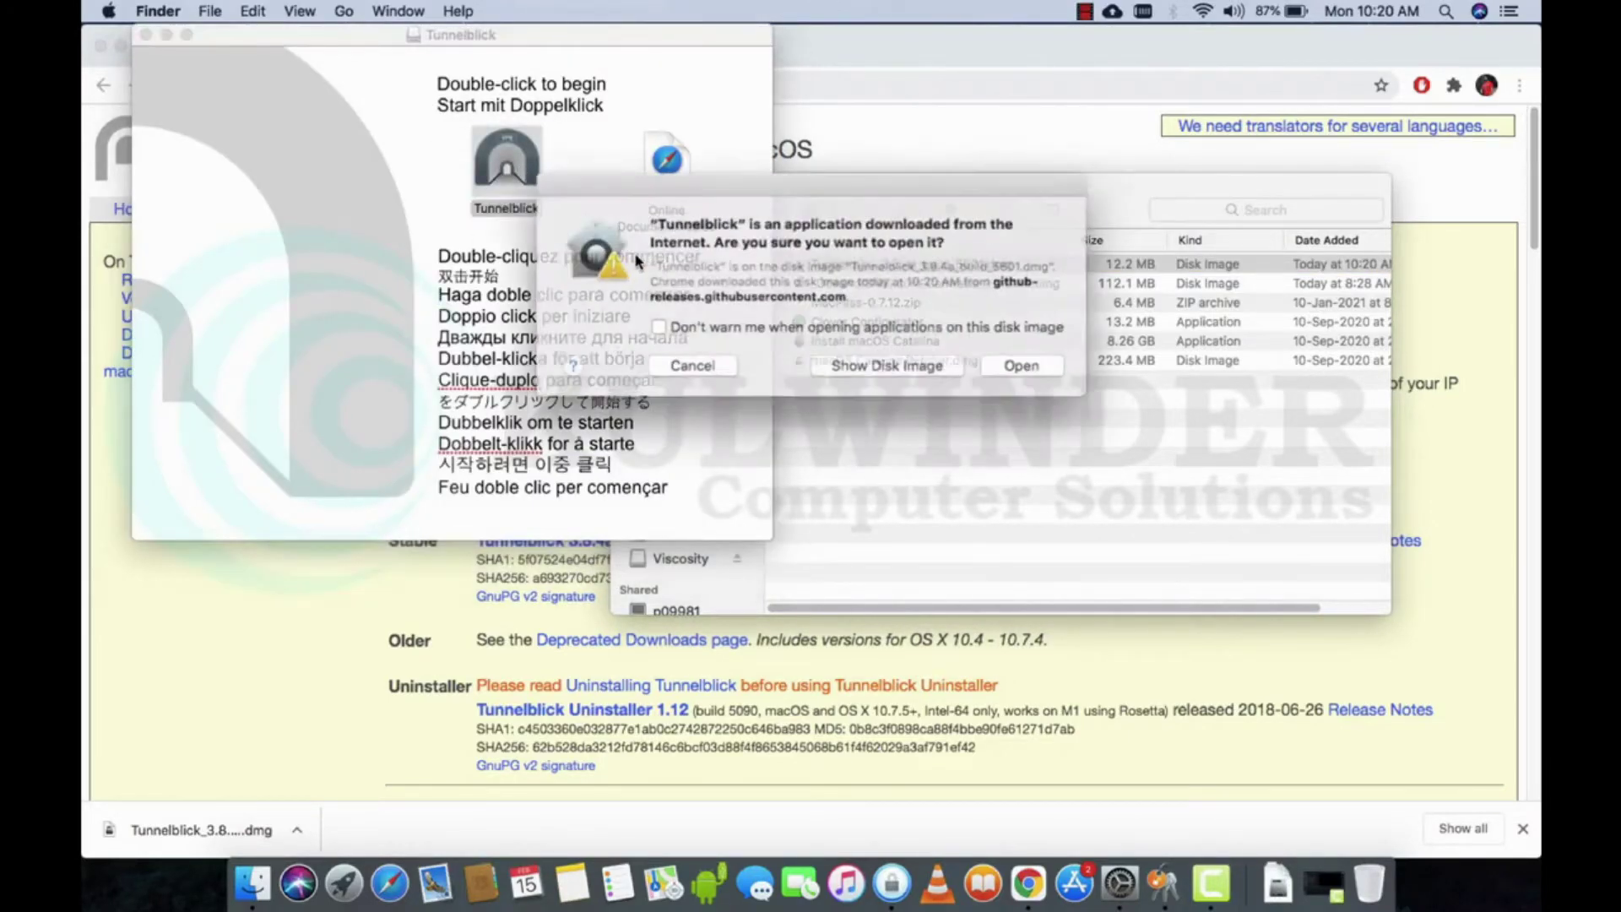
left_click(1029, 366)
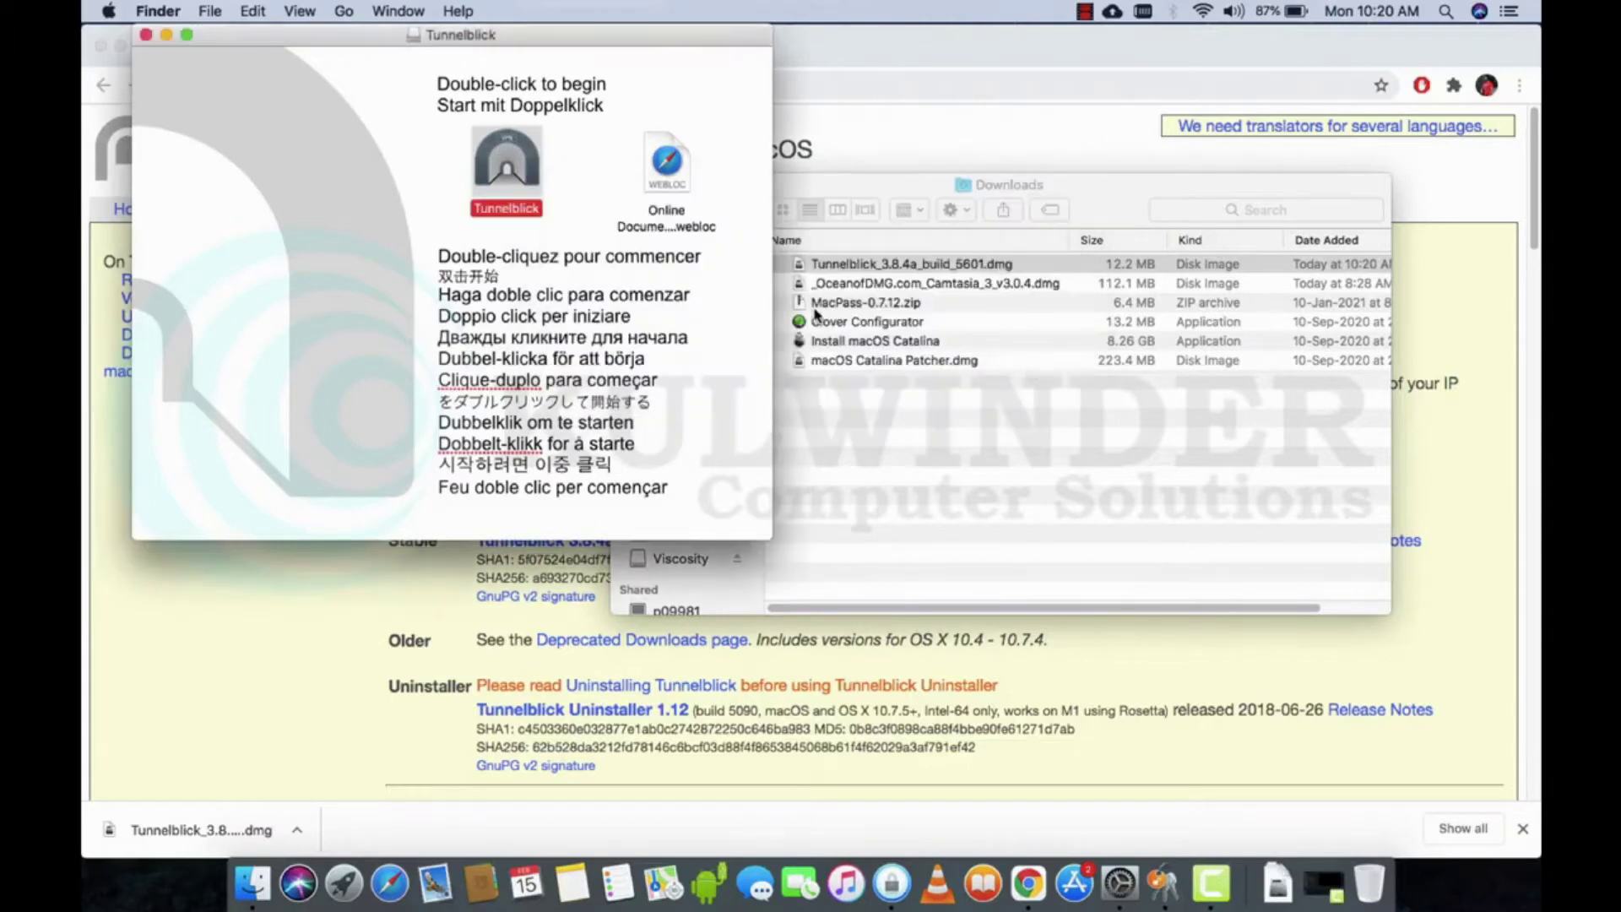
type("••")
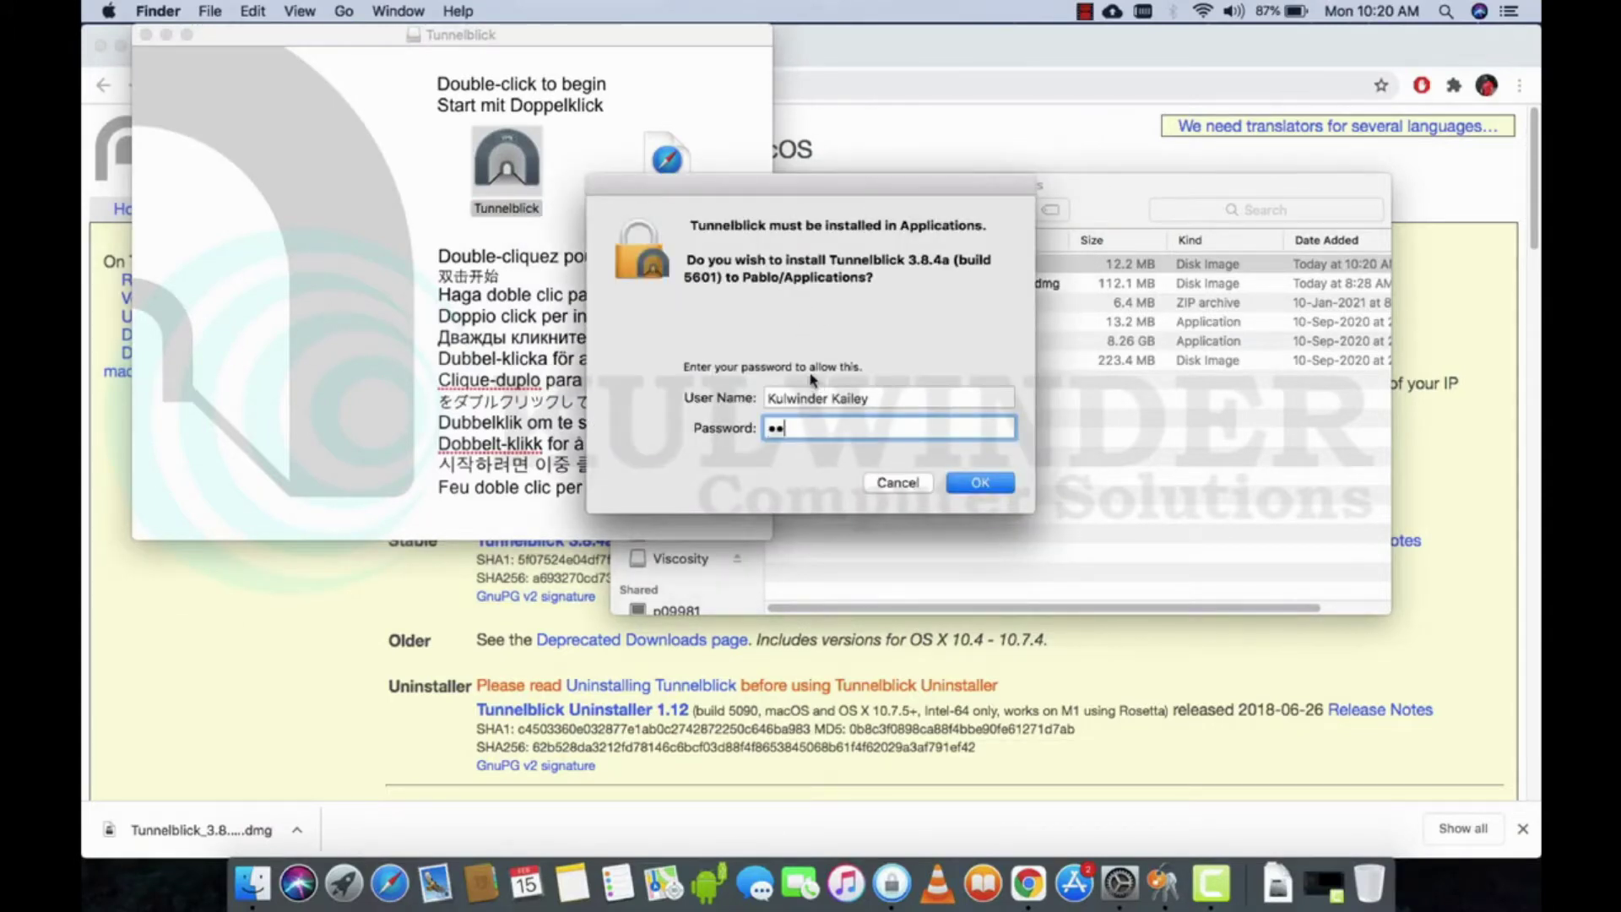
type("•••")
key("Return")
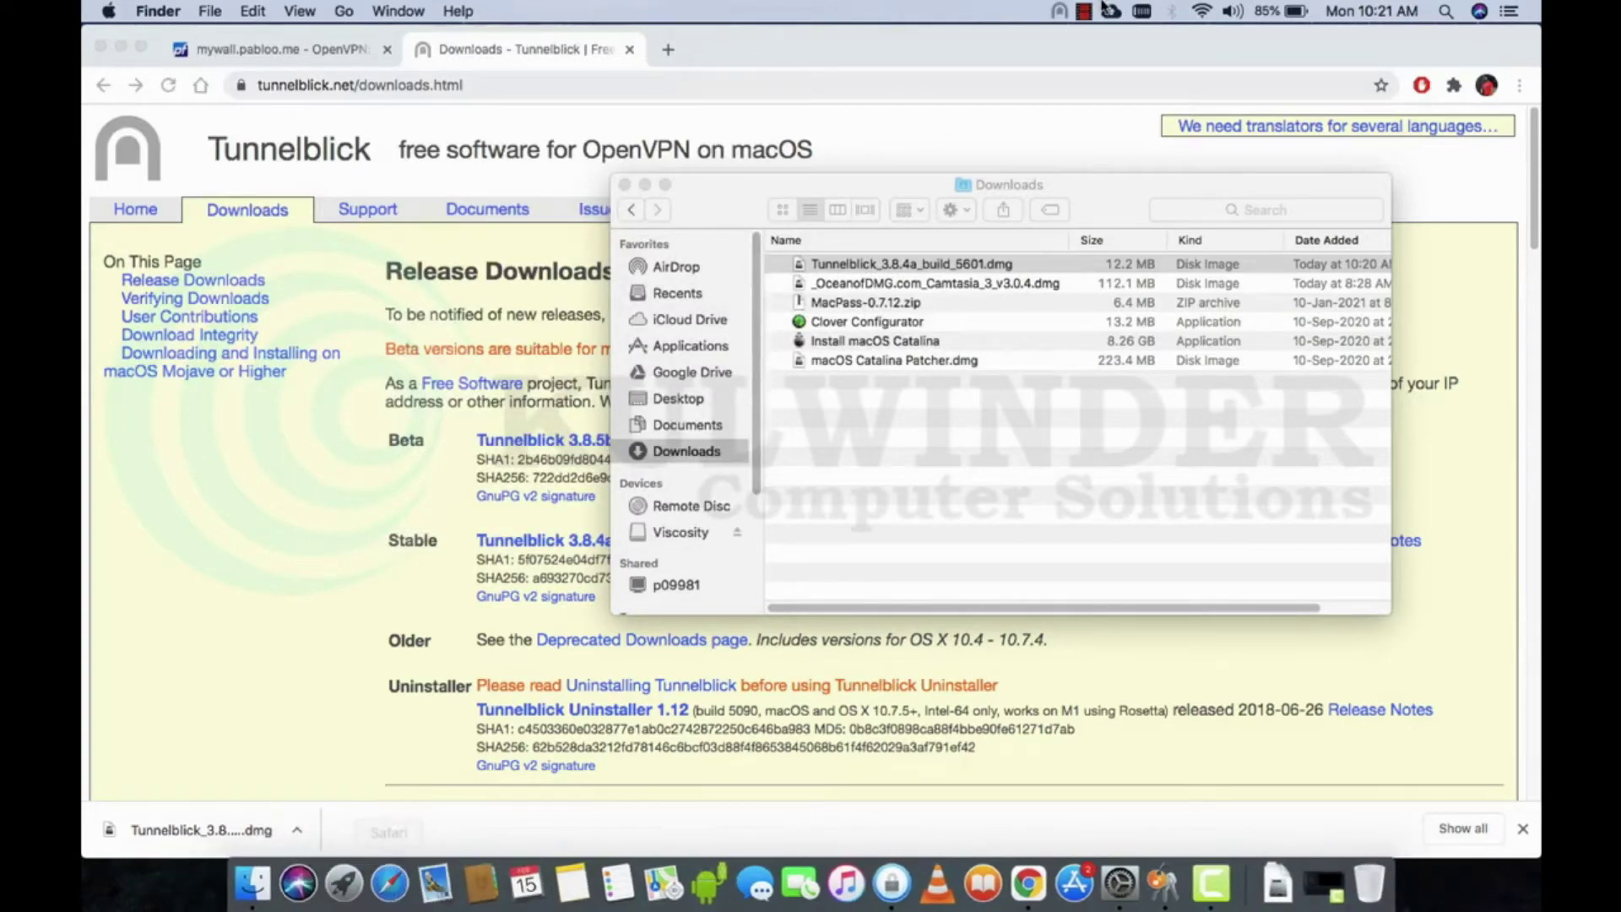
Remove the old mywall-UDP4-1194-myvpnuser configuration in VPN Details, authorizing with the admin password
left_click(1061, 11)
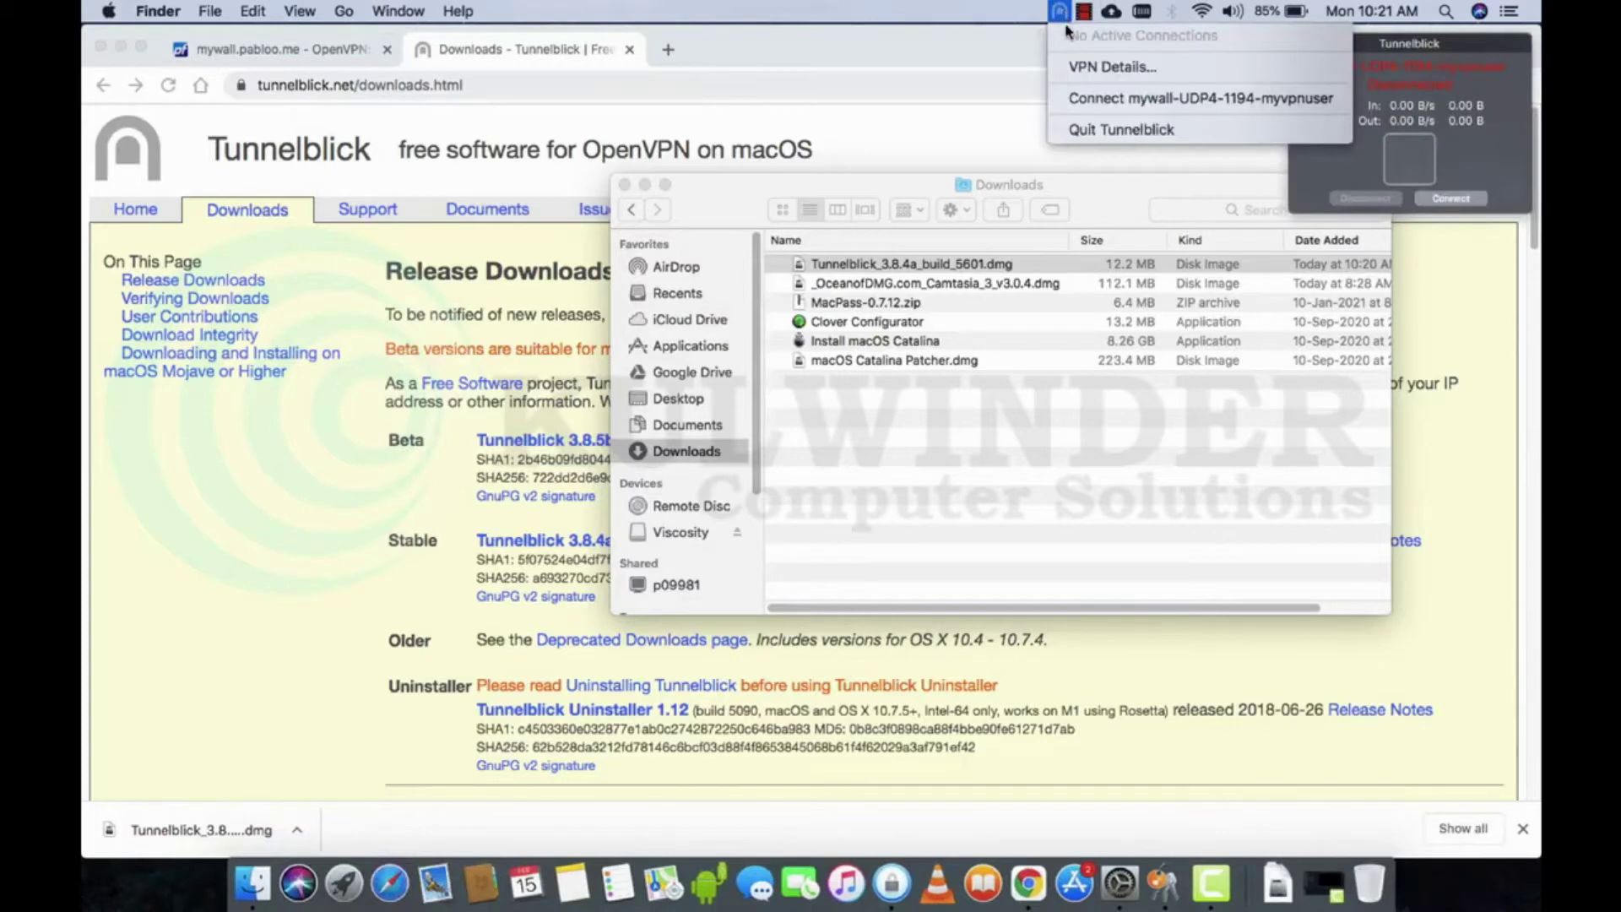
left_click(1077, 68)
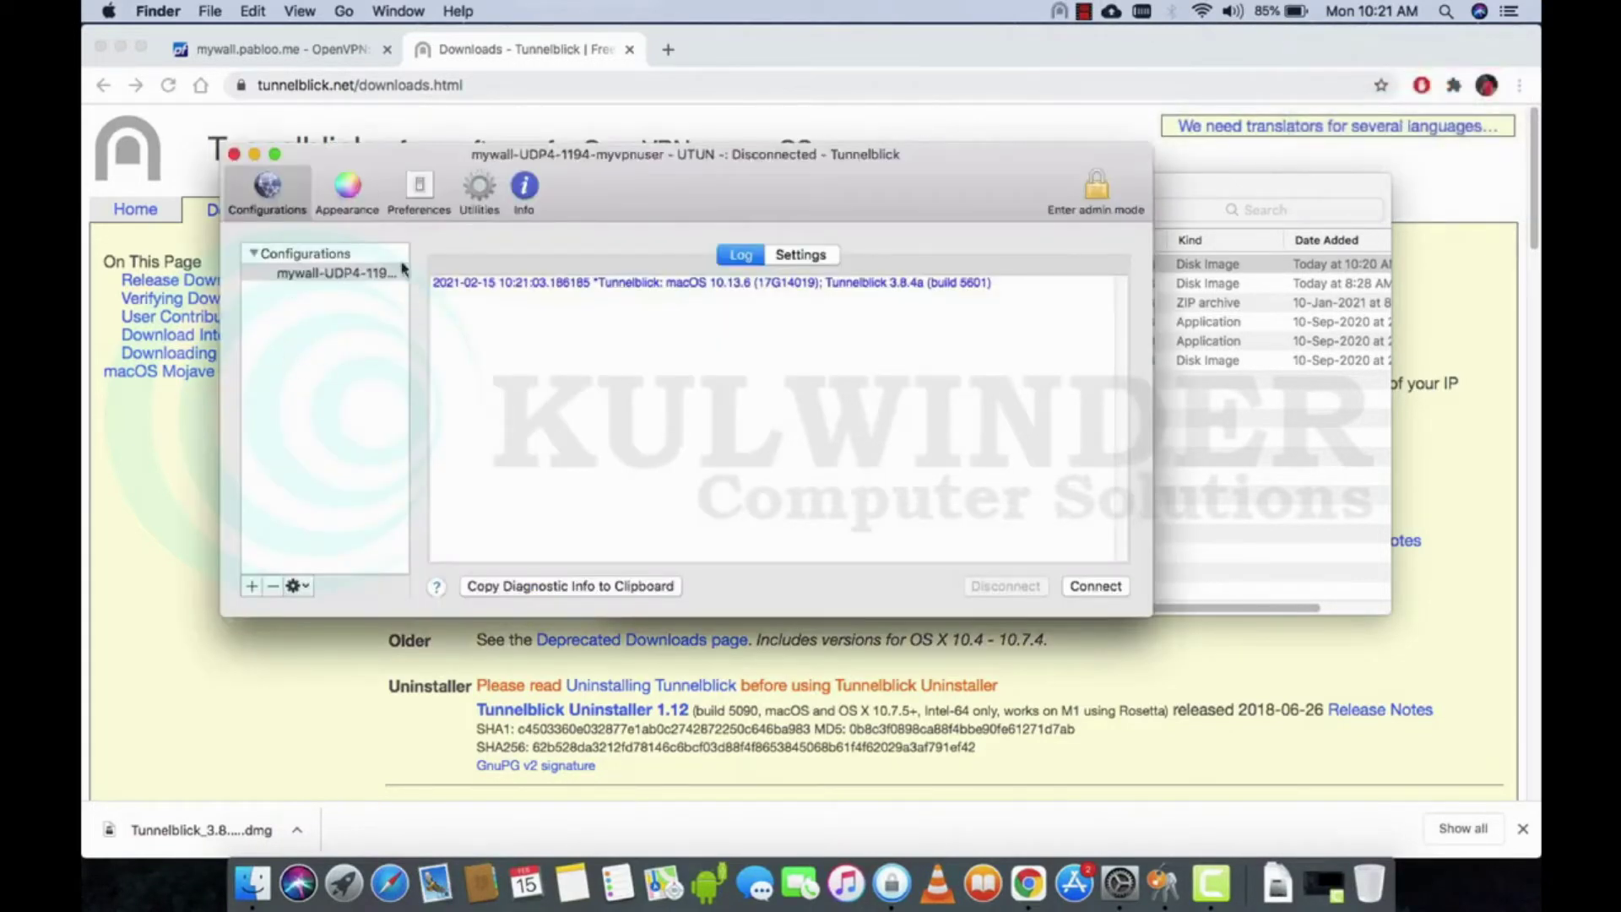
left_click(345, 274)
left_click(273, 586)
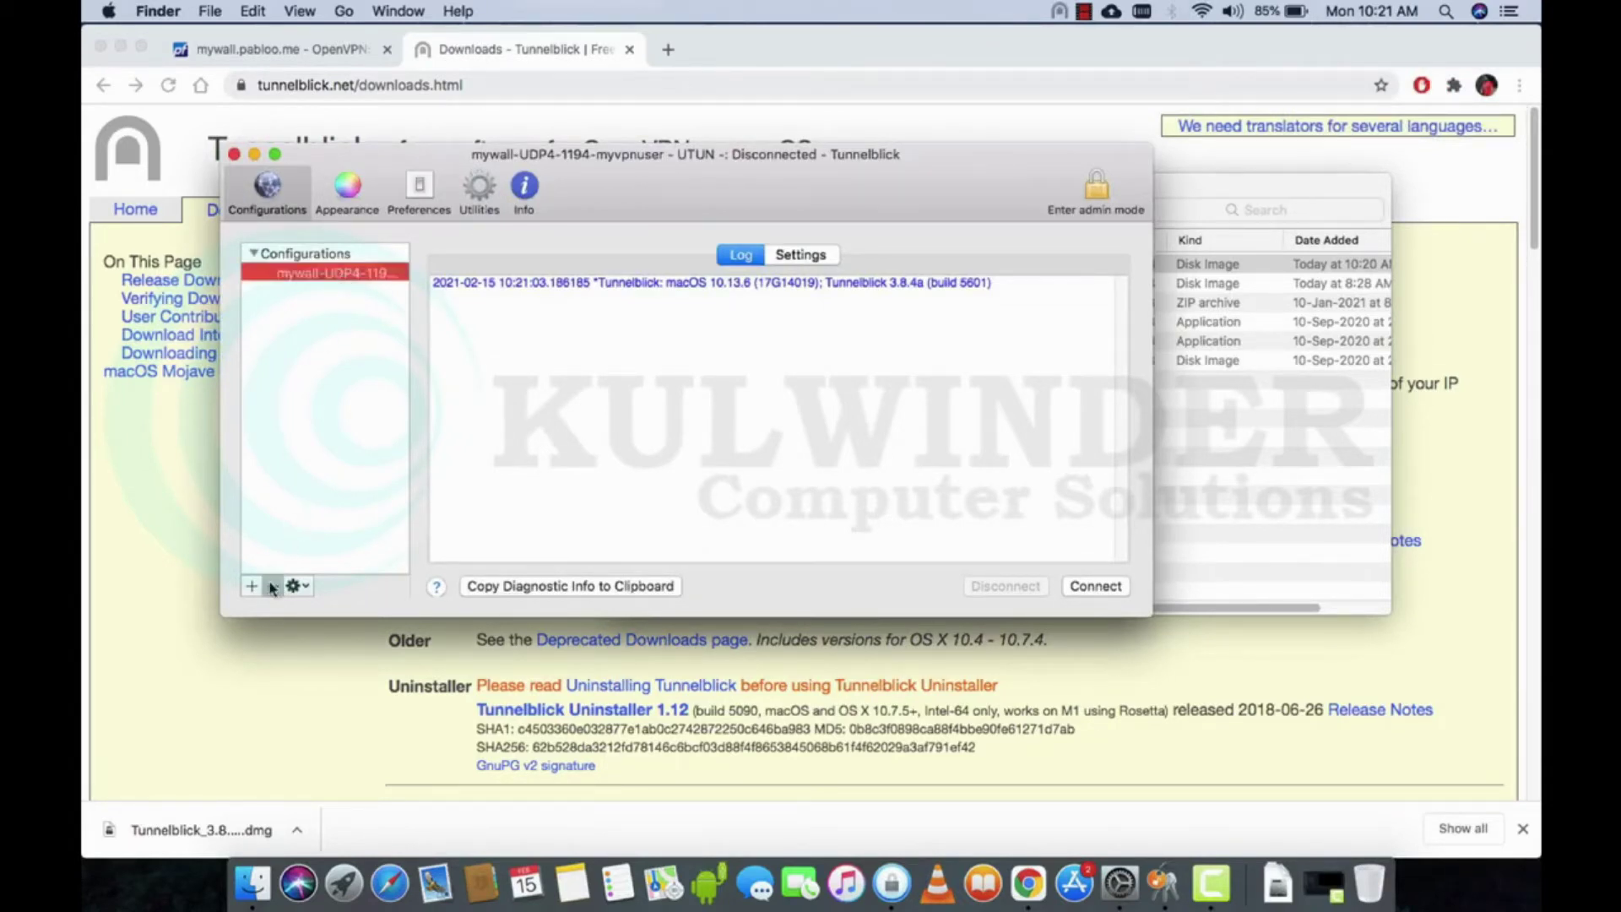
type("••")
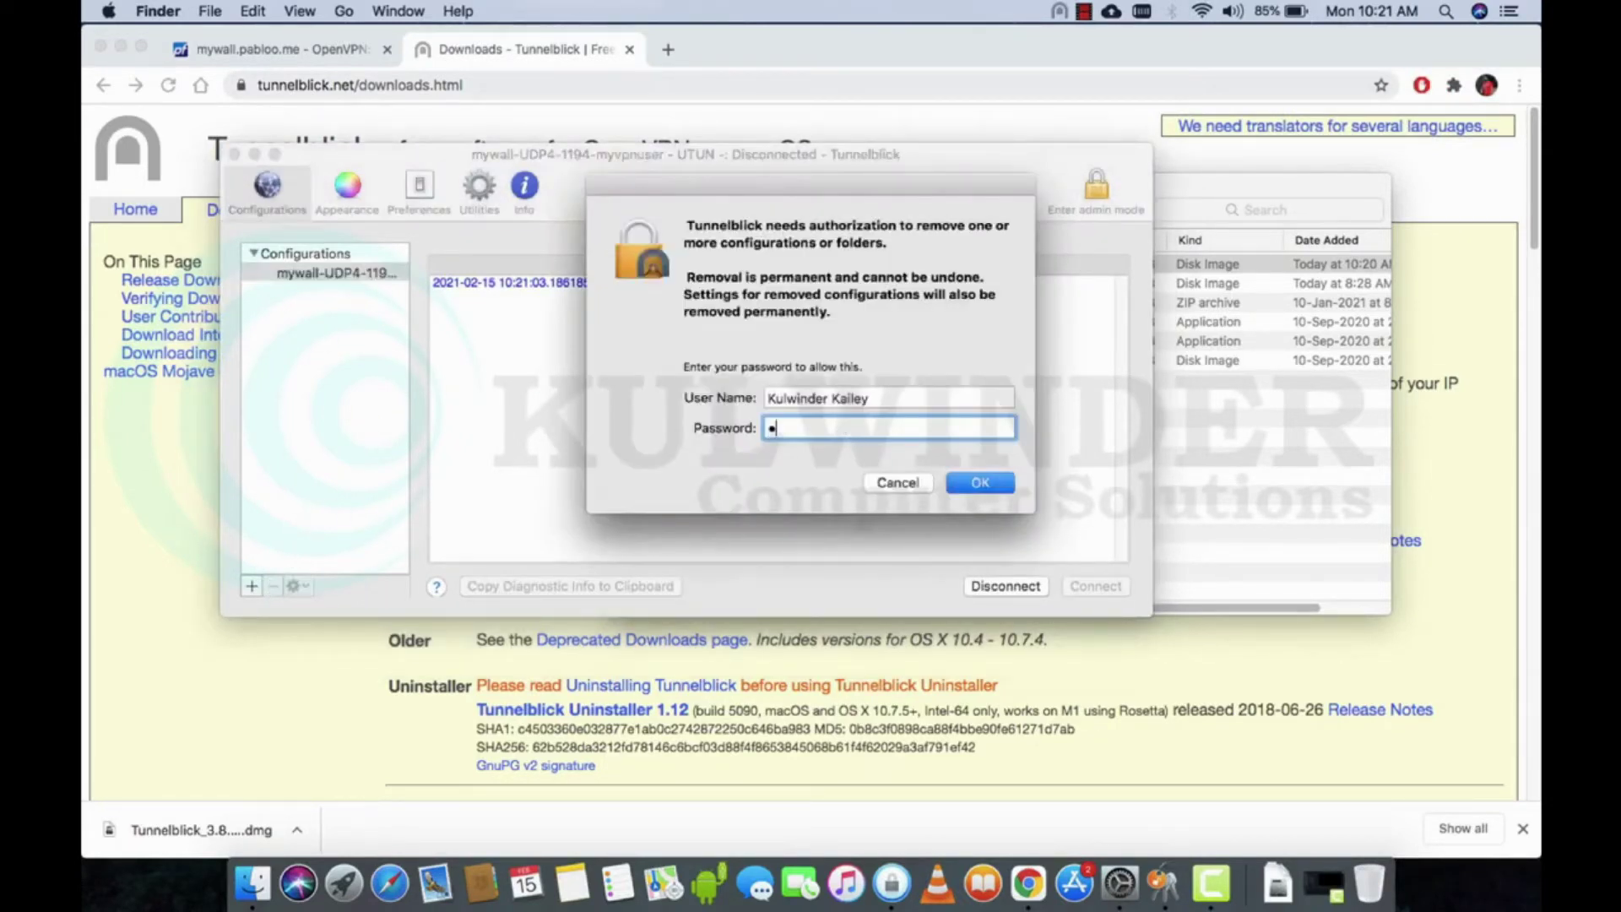
type("••••")
key("Return")
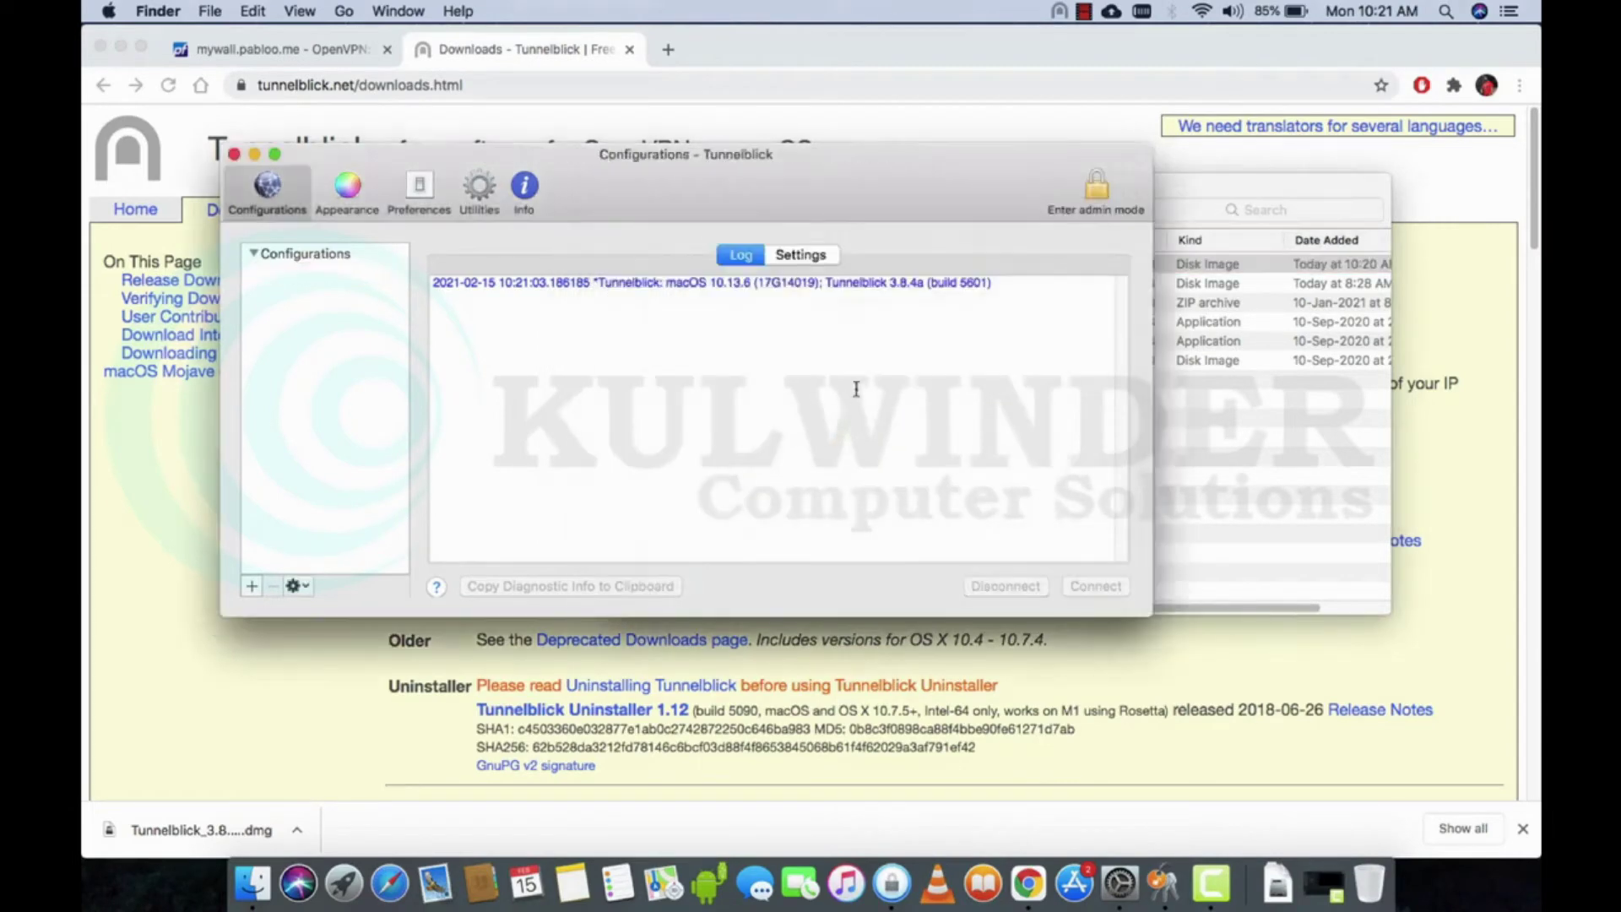
left_click(251, 64)
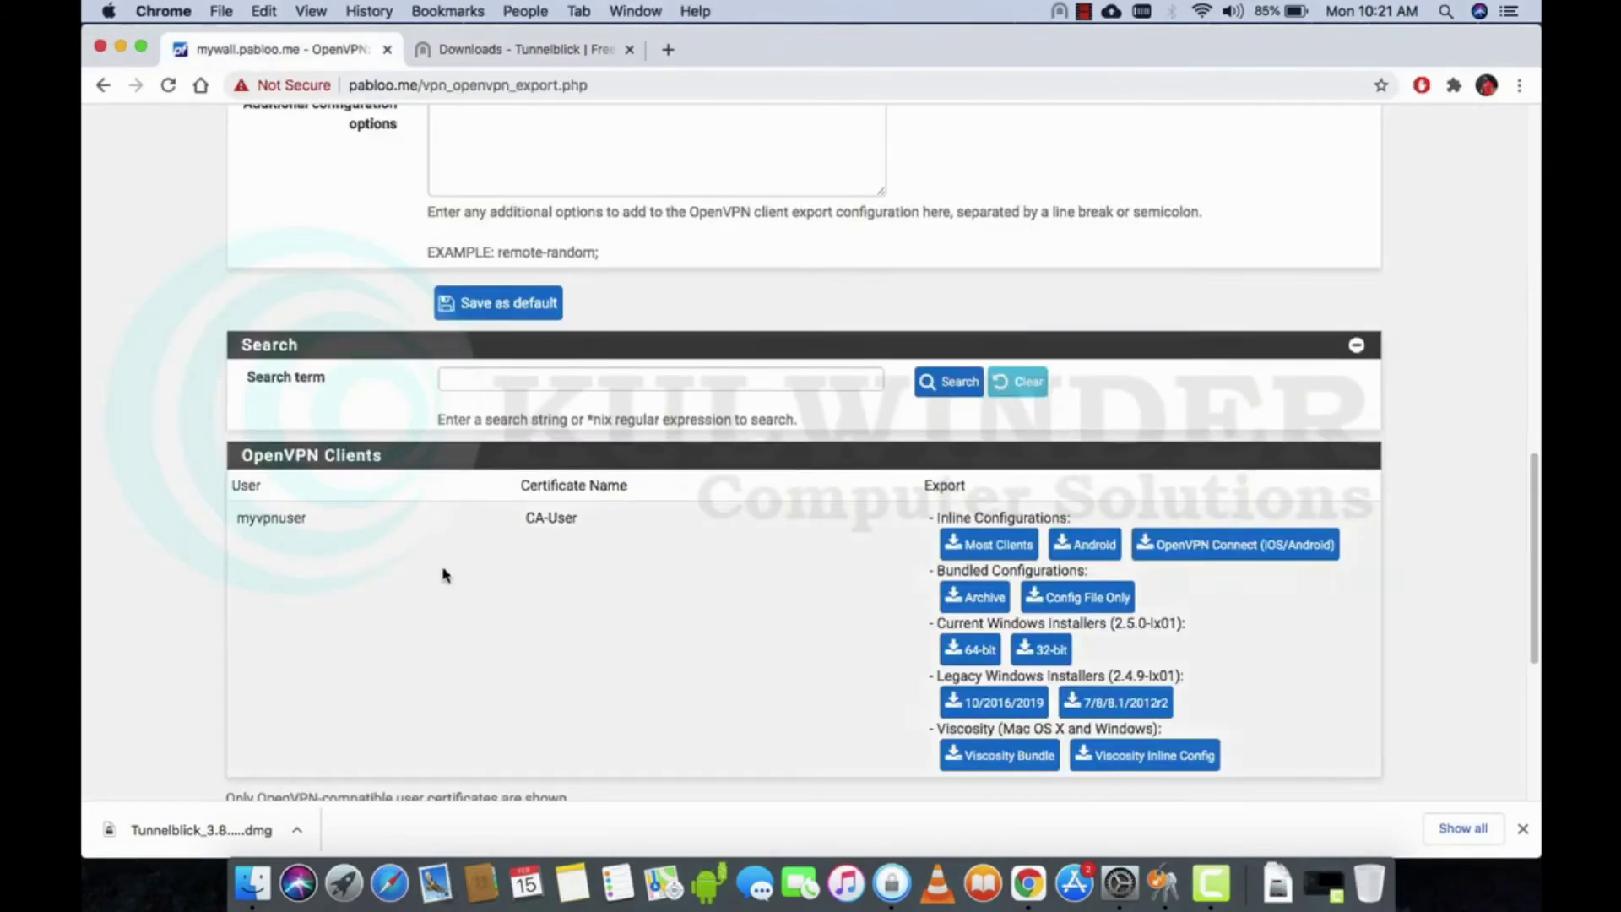
Set Host Name Resolution to Other with host name pabloo.me
scroll(633, 481, "down", 1)
scroll(631, 487, "up", 5)
scroll(631, 487, "up", 10)
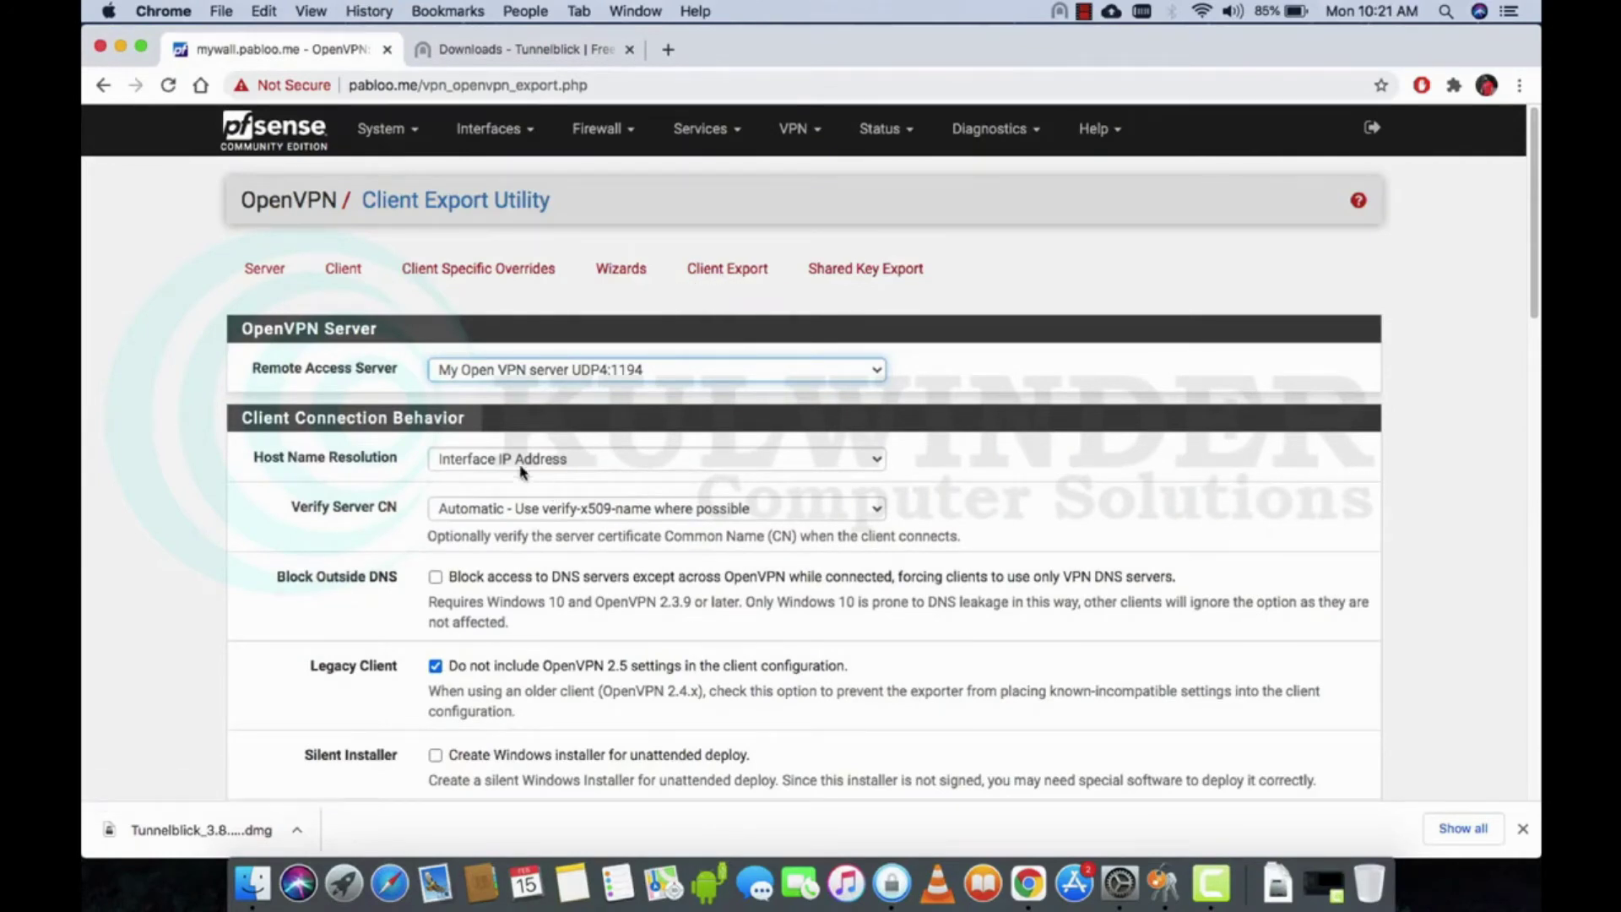
left_click(559, 461)
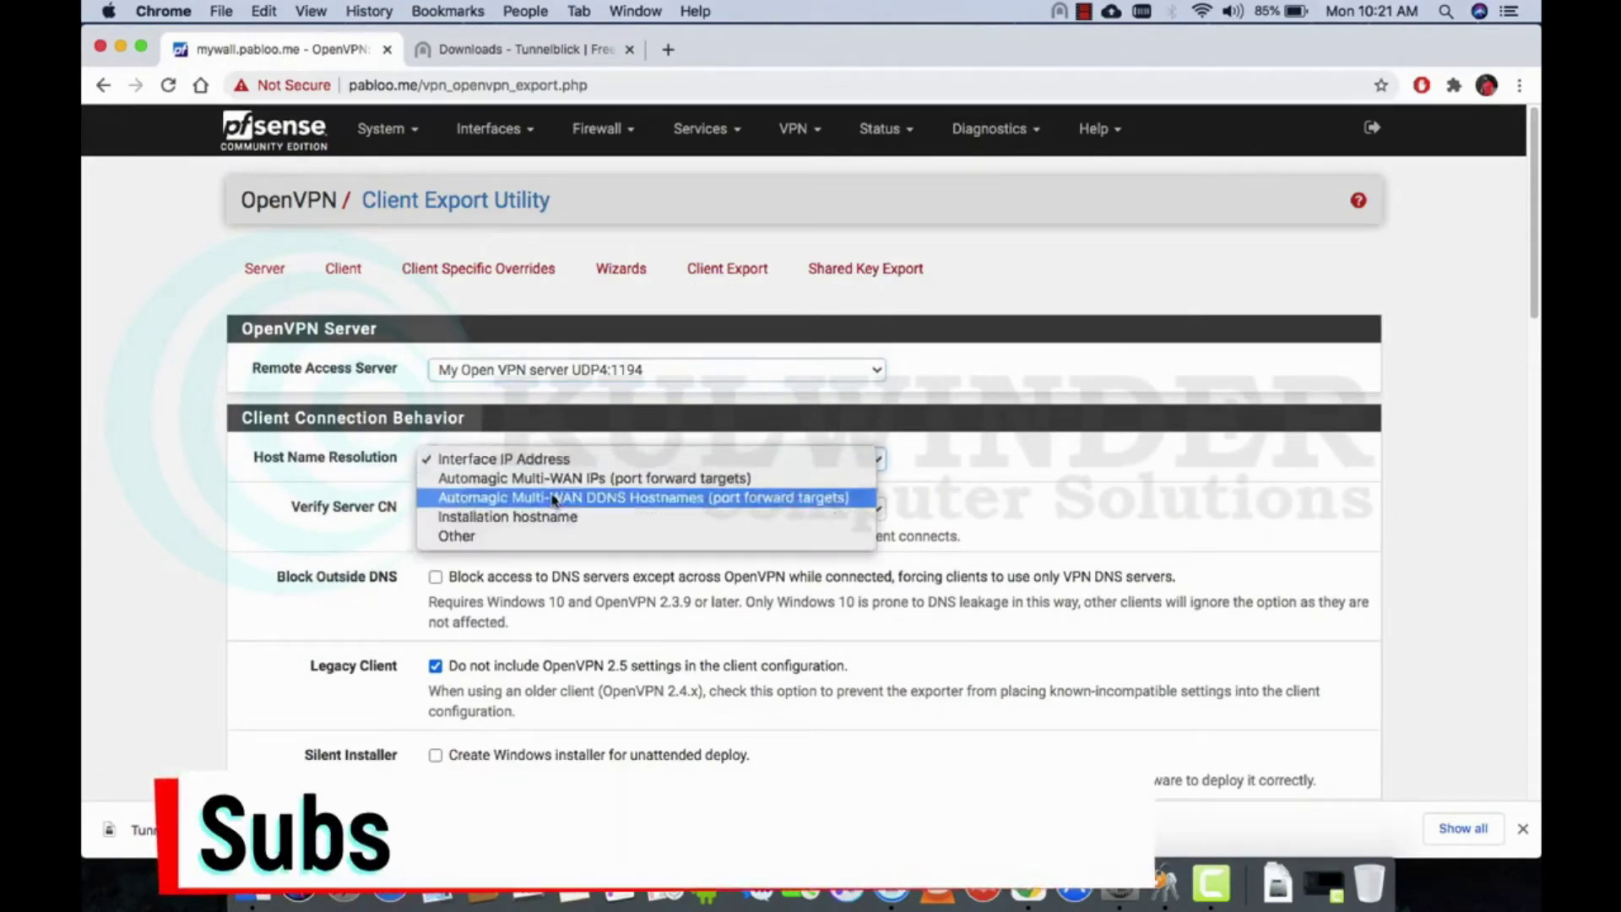
left_click(538, 538)
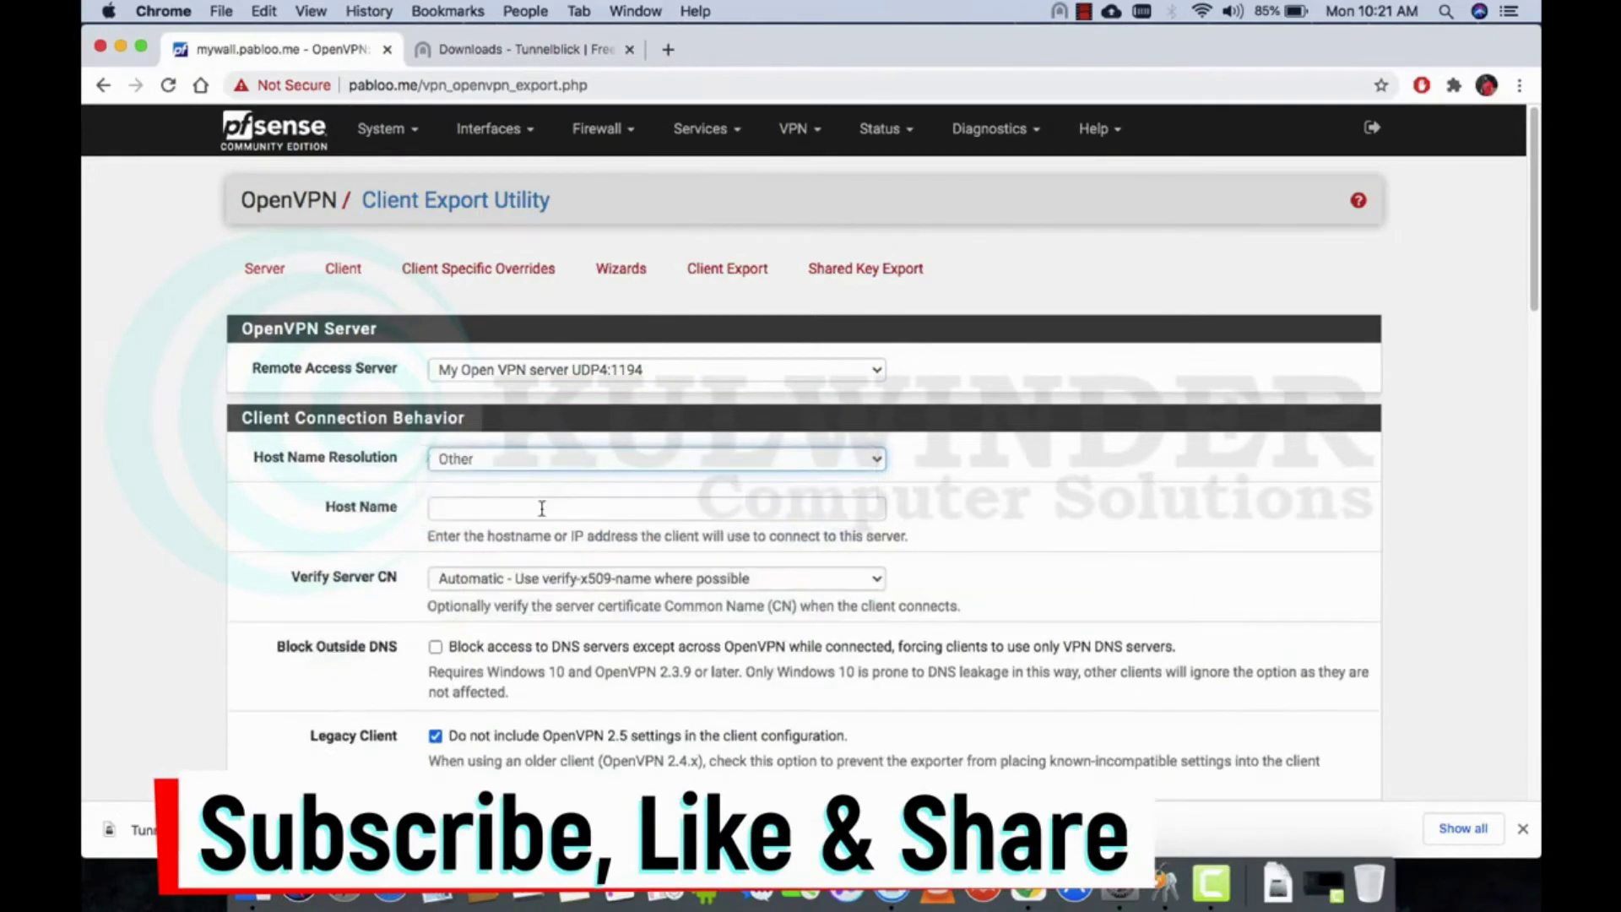
left_click(535, 506)
type("pabloo.me")
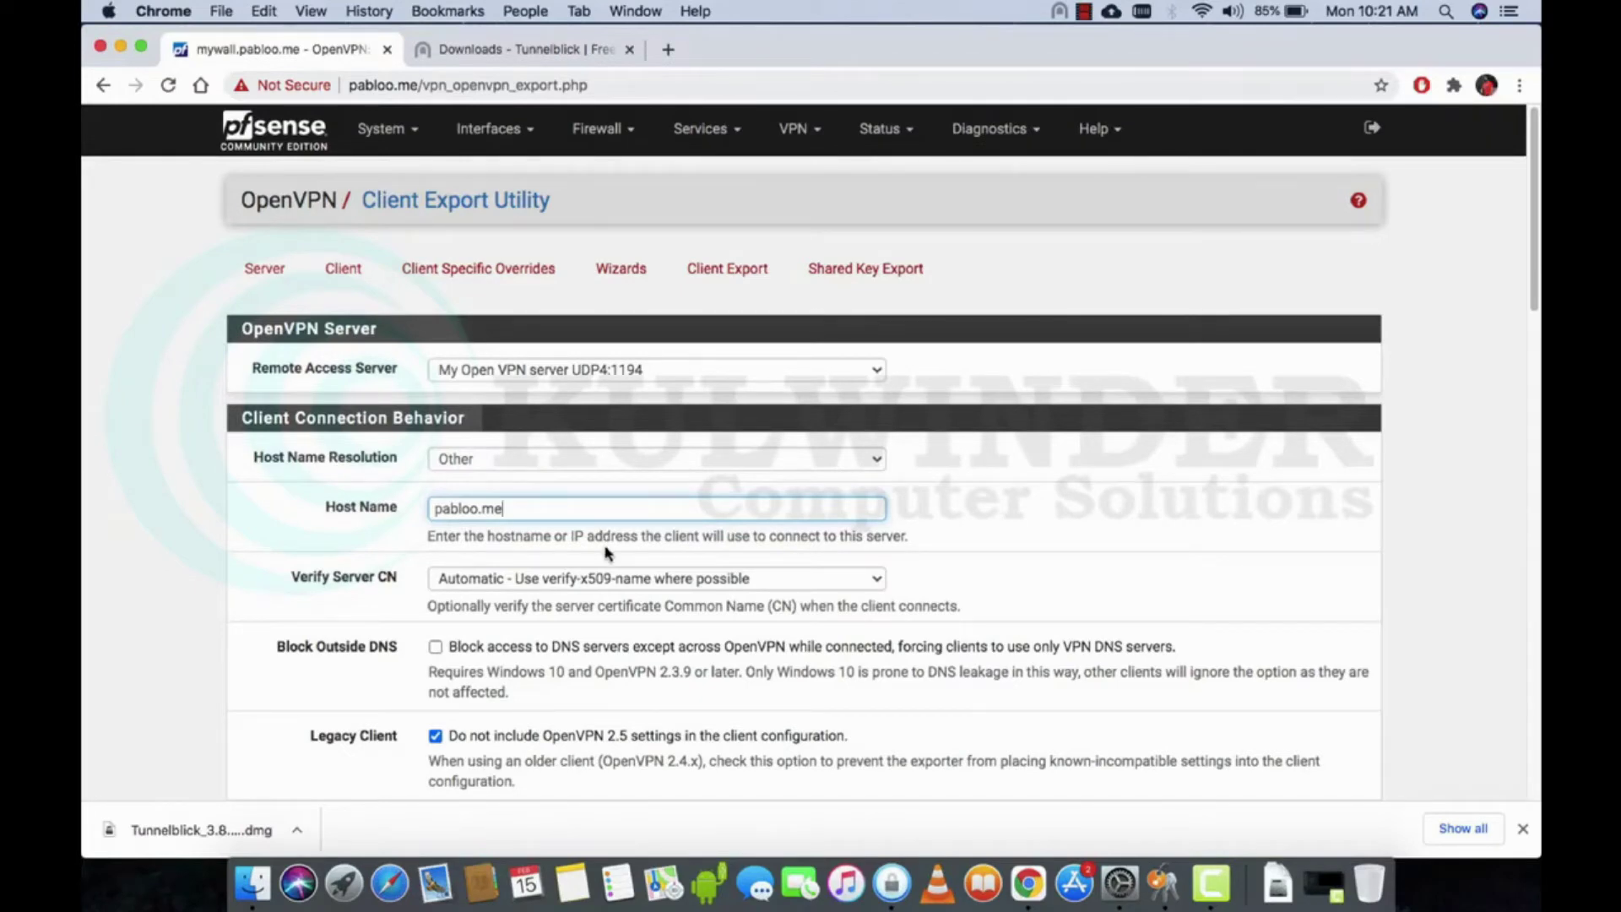
Download myvpnuser's Bundled Configurations Archive and show it in Finder's Downloads folder
scroll(606, 553, "down", 5)
scroll(607, 544, "down", 12)
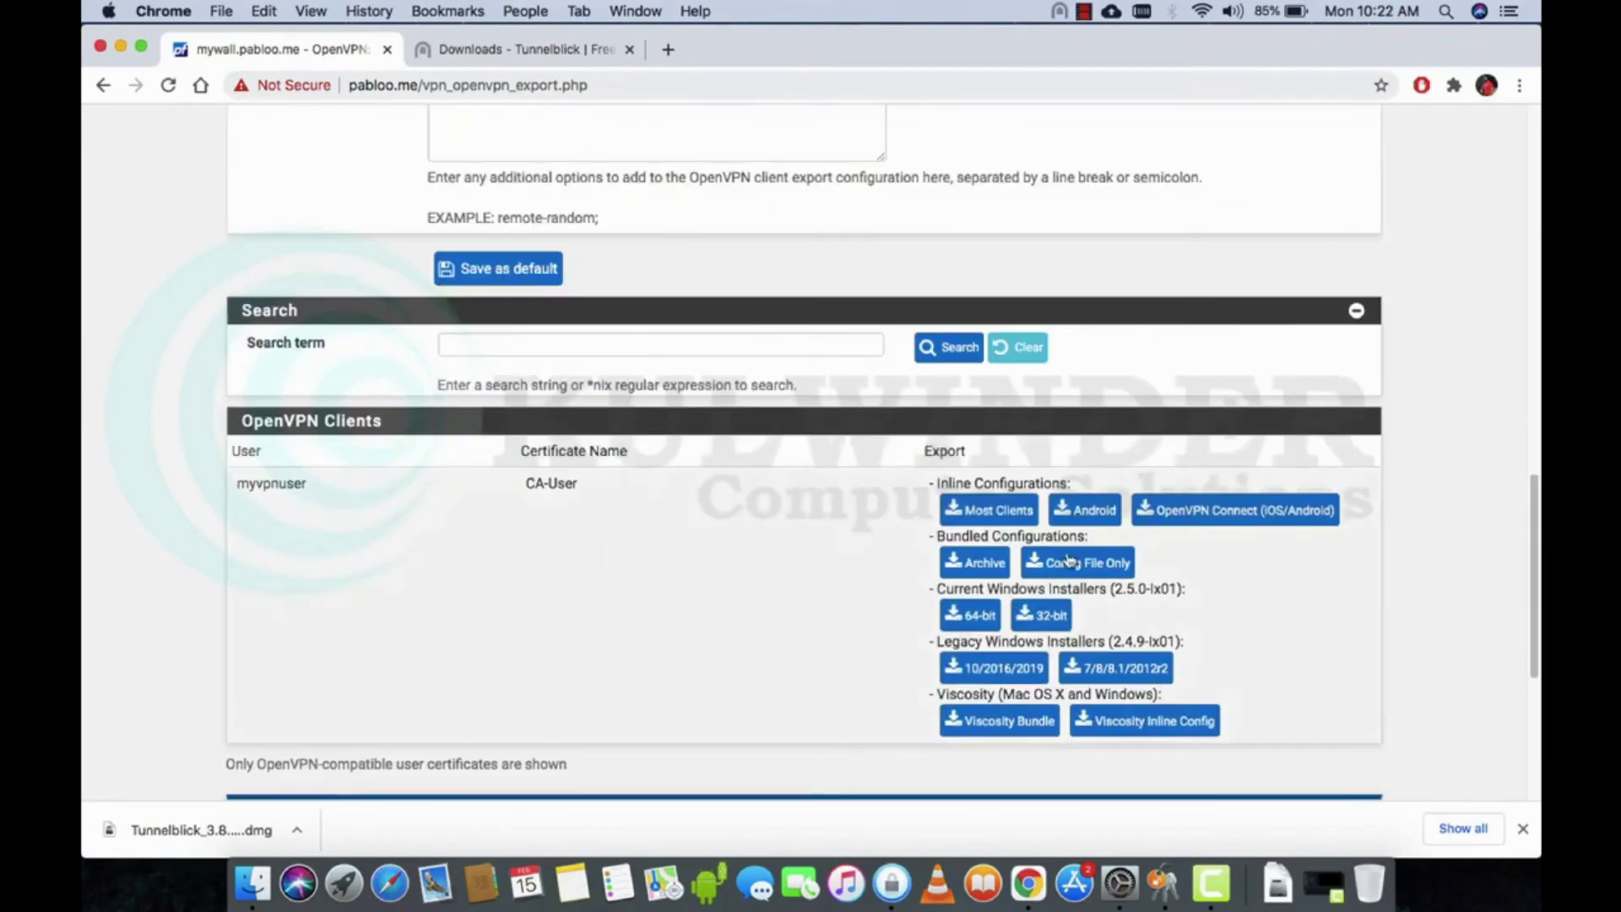
left_click(982, 572)
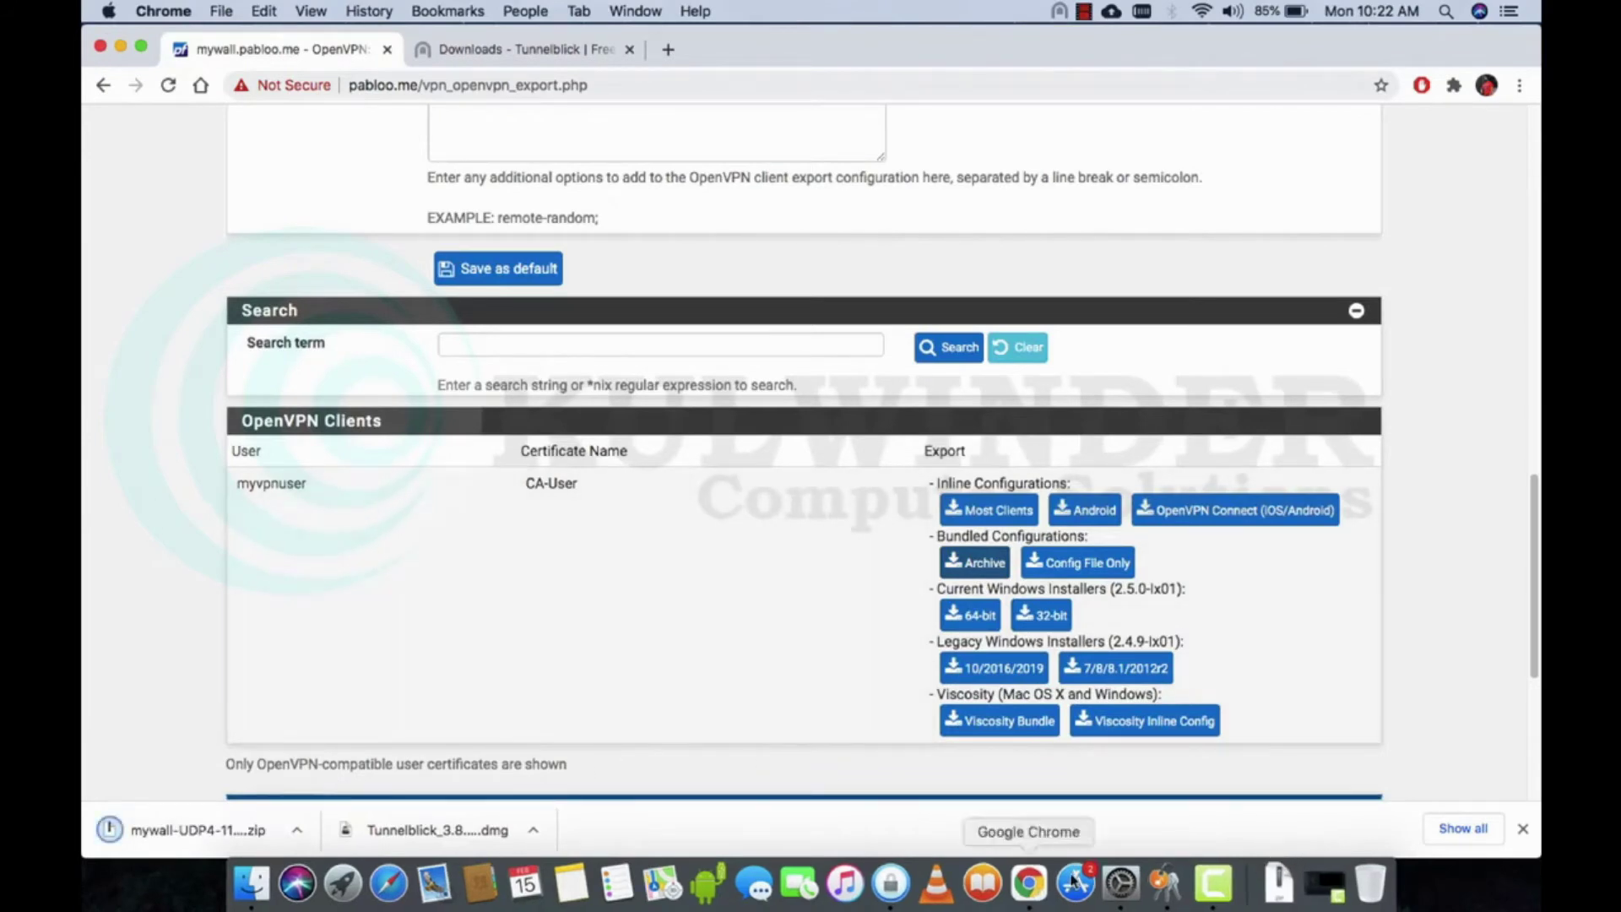
left_click(1278, 873)
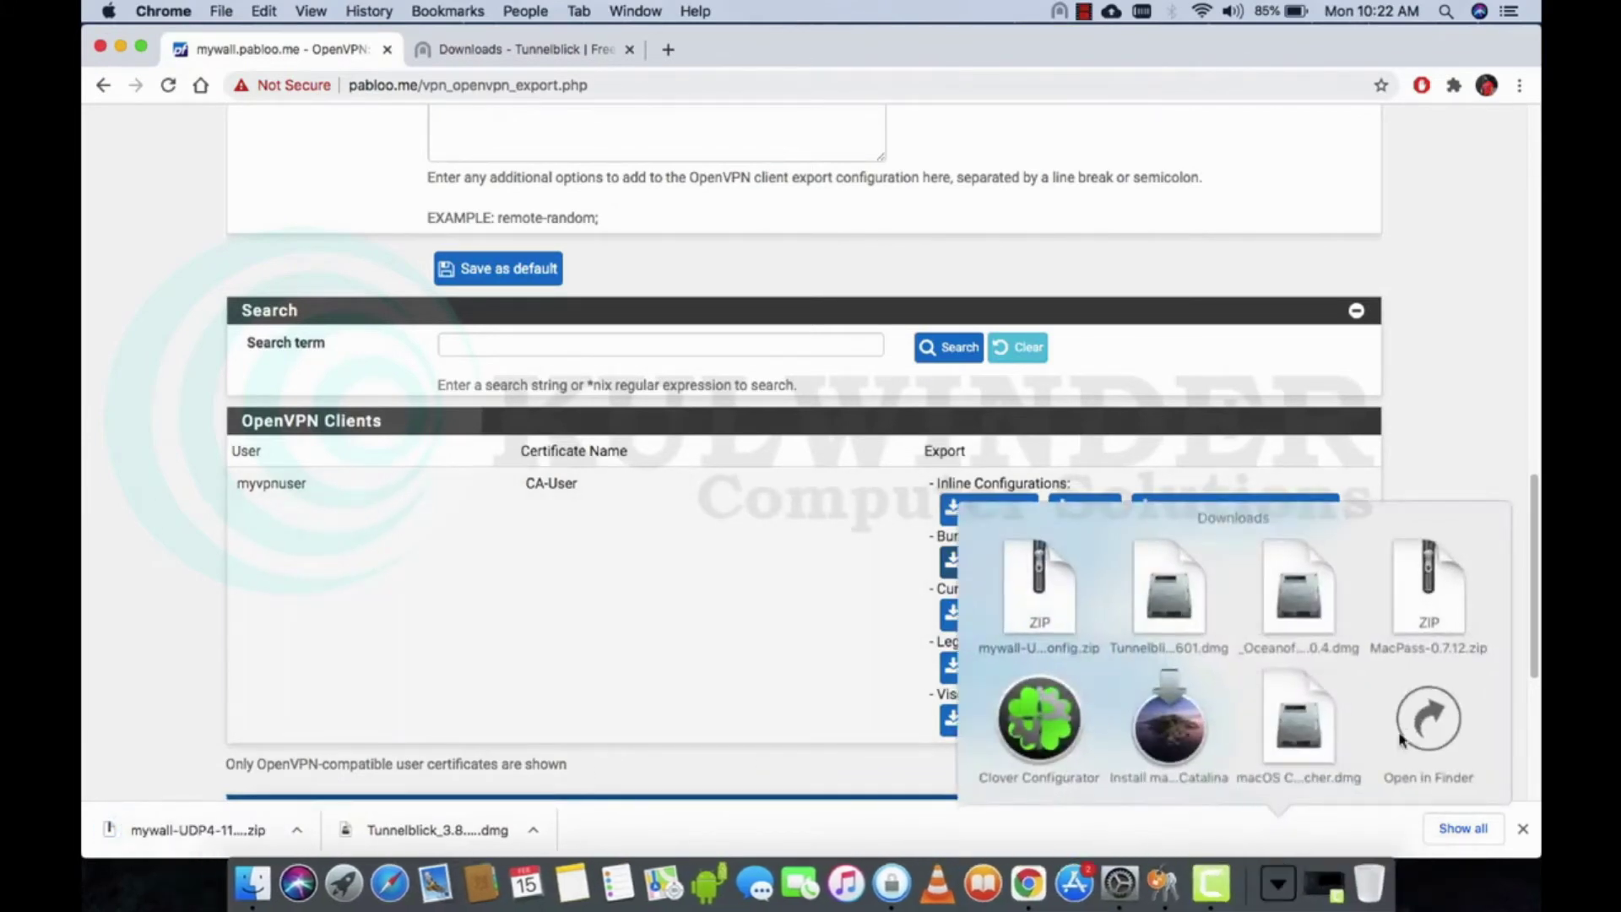
left_click(1428, 718)
Extract the config zip and expand its folder to select mywall-UDP4-1194-myvpnuser.ovpn
left_click(870, 267)
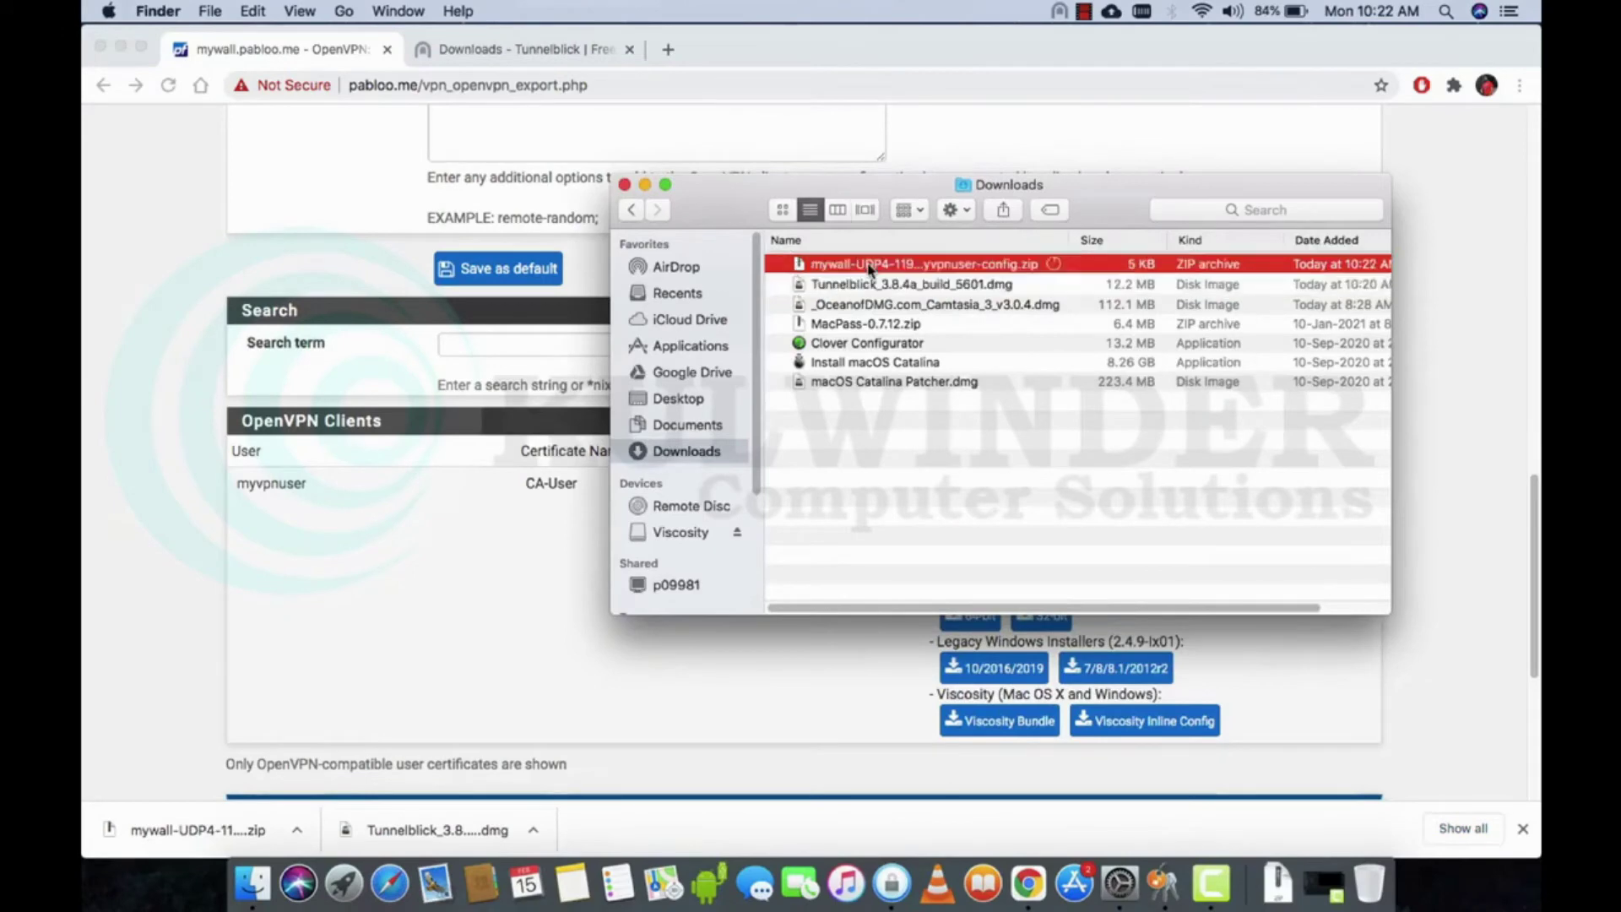
right_click(871, 267)
left_click(907, 274)
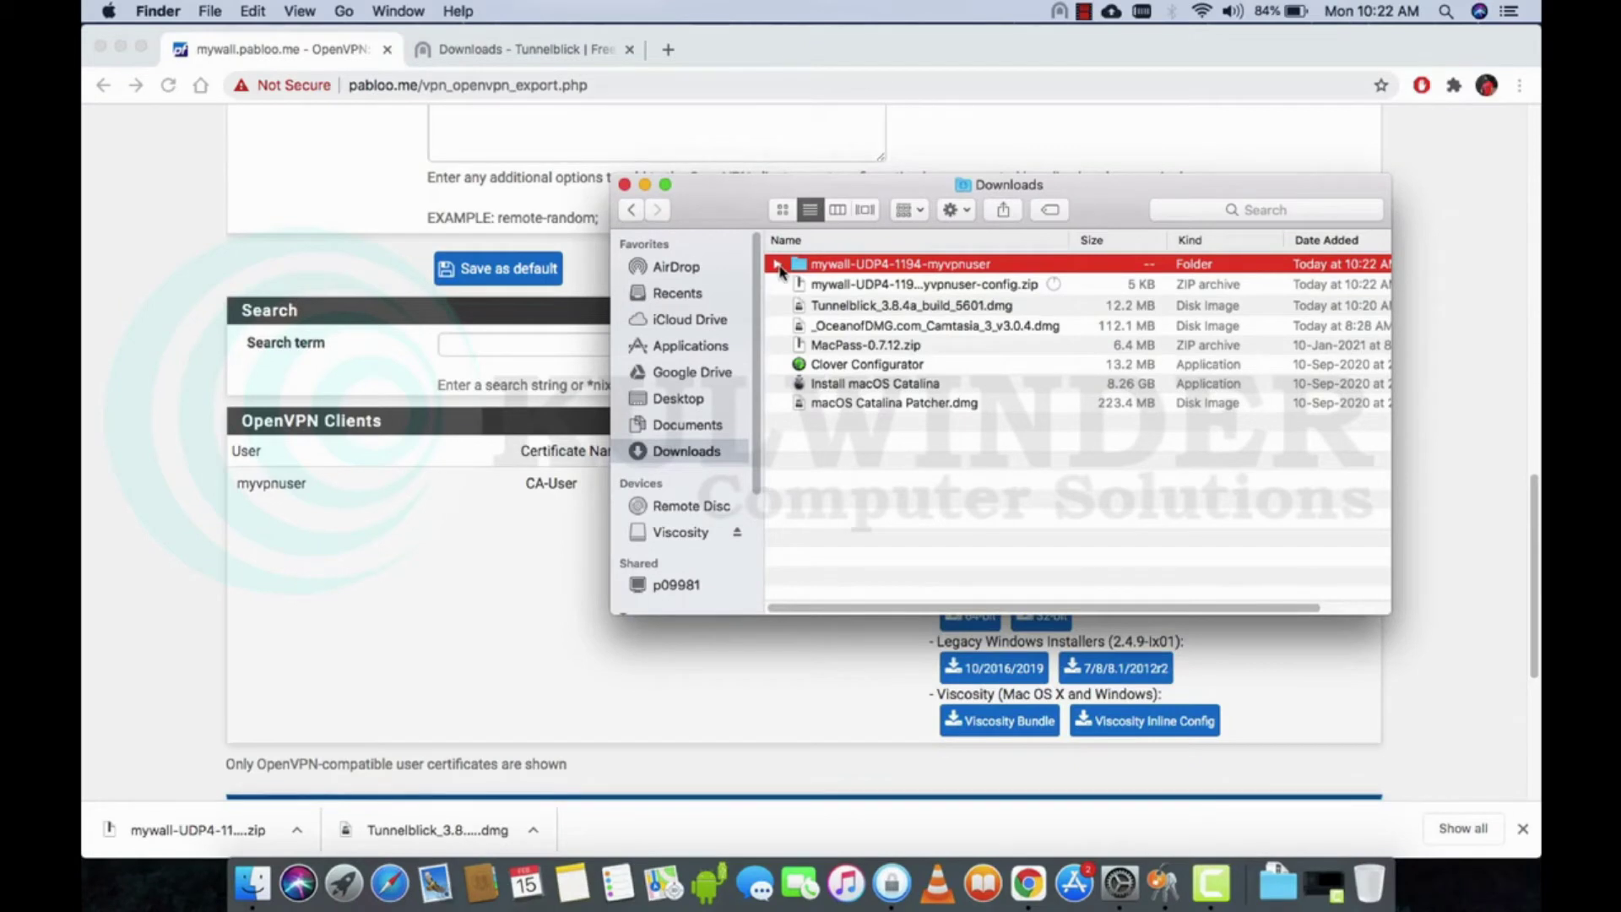
left_click(777, 265)
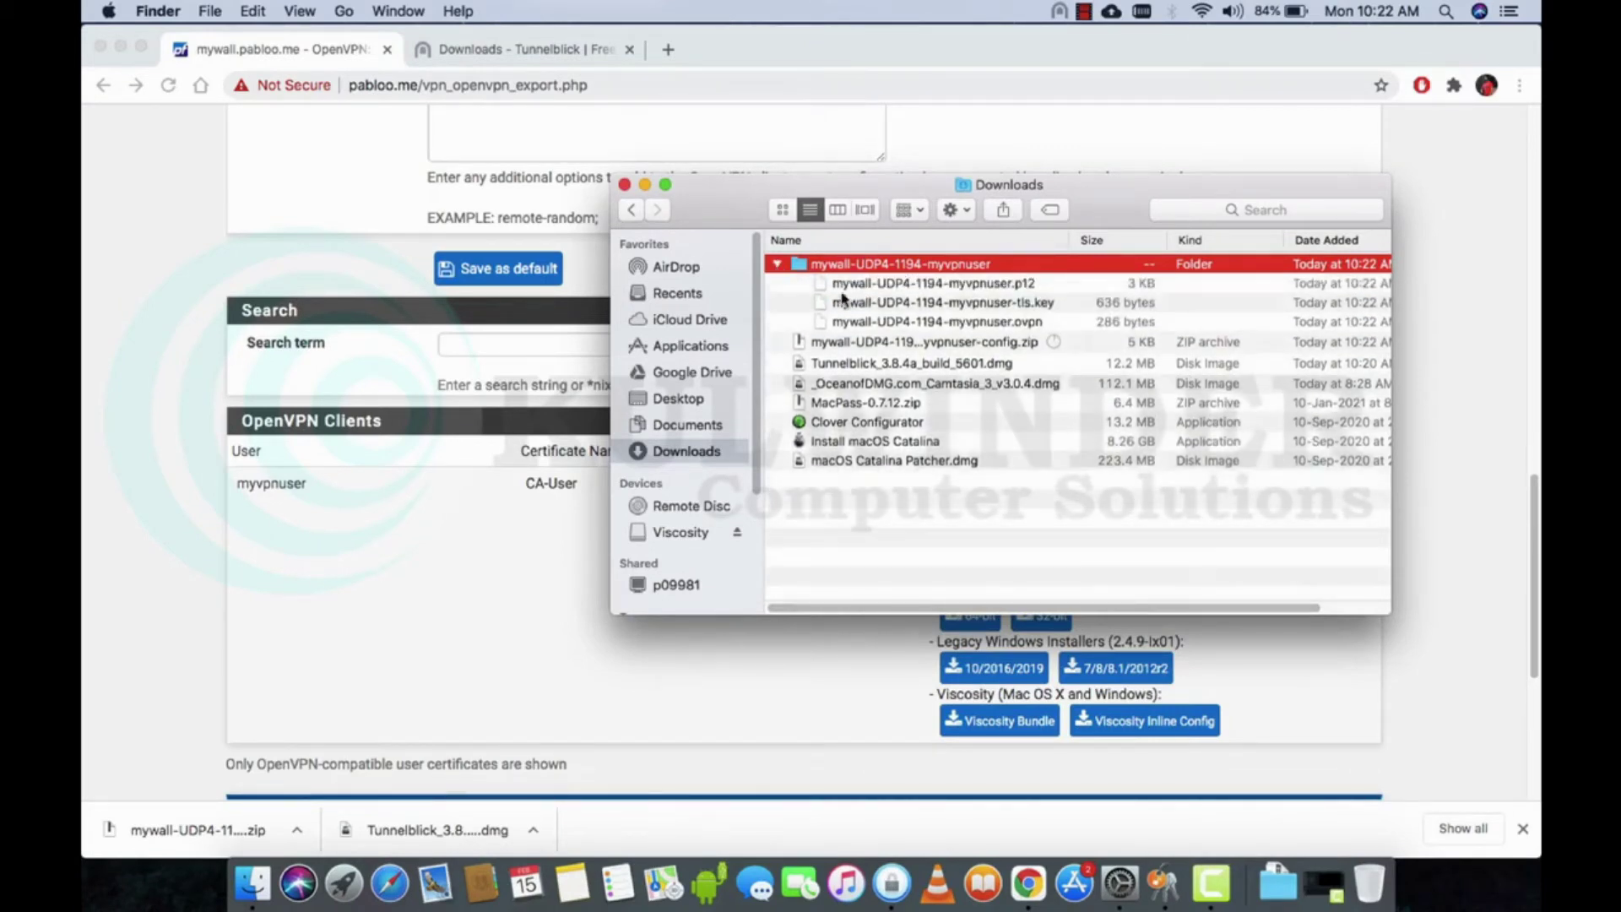
left_click(935, 321)
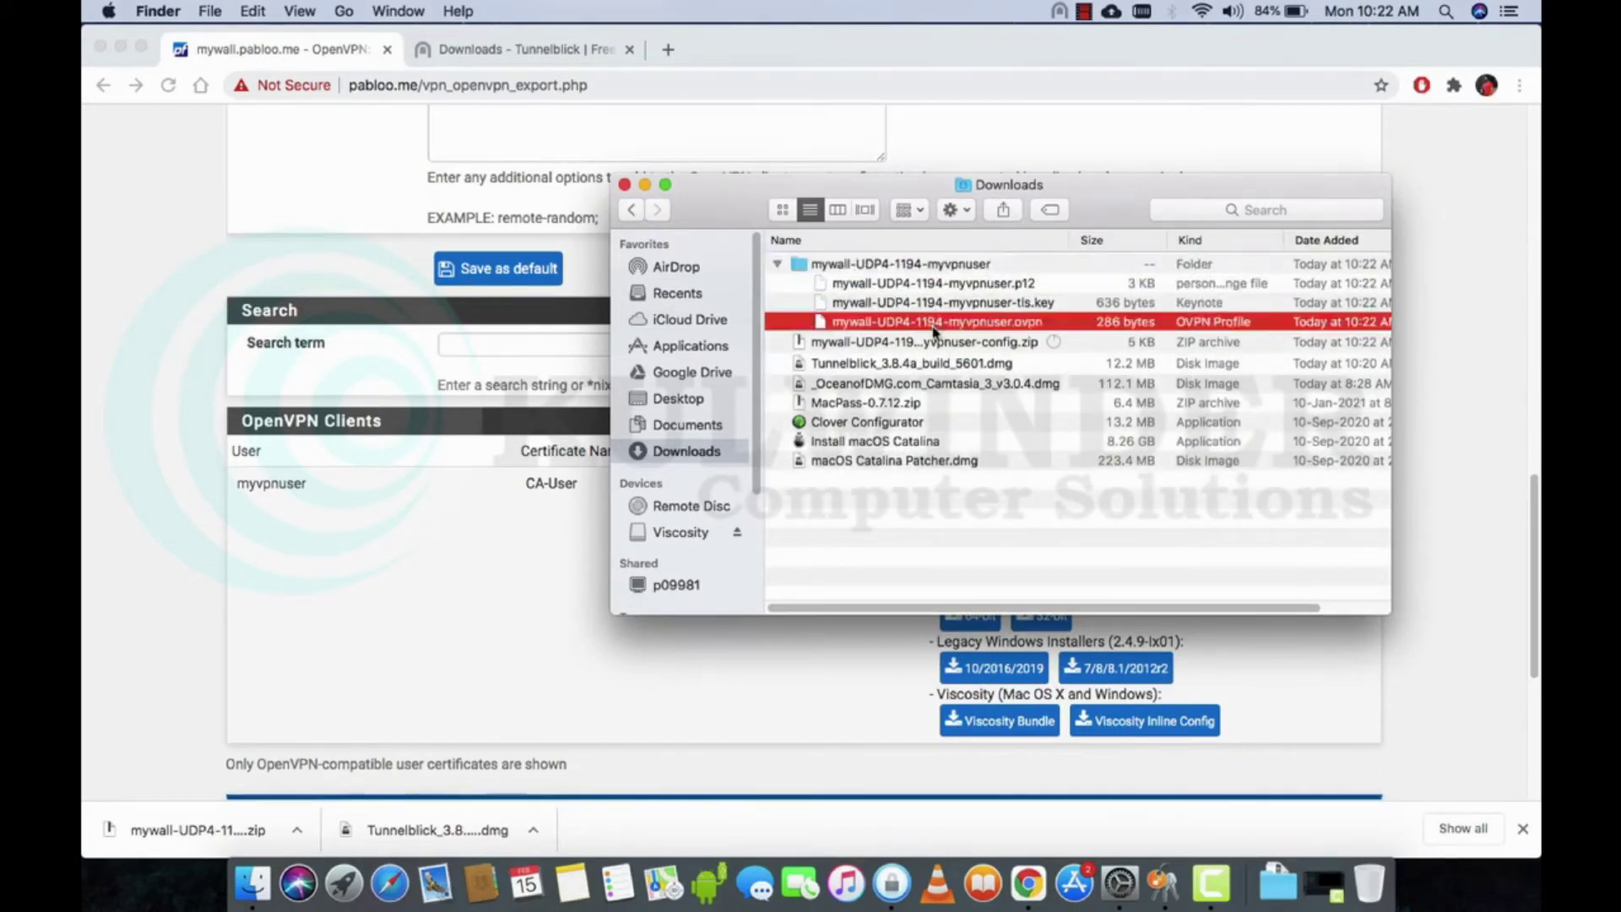
Drag the .ovpn profile into Tunnelblick's Configurations and install it for Only Me with the password
left_click(1059, 11)
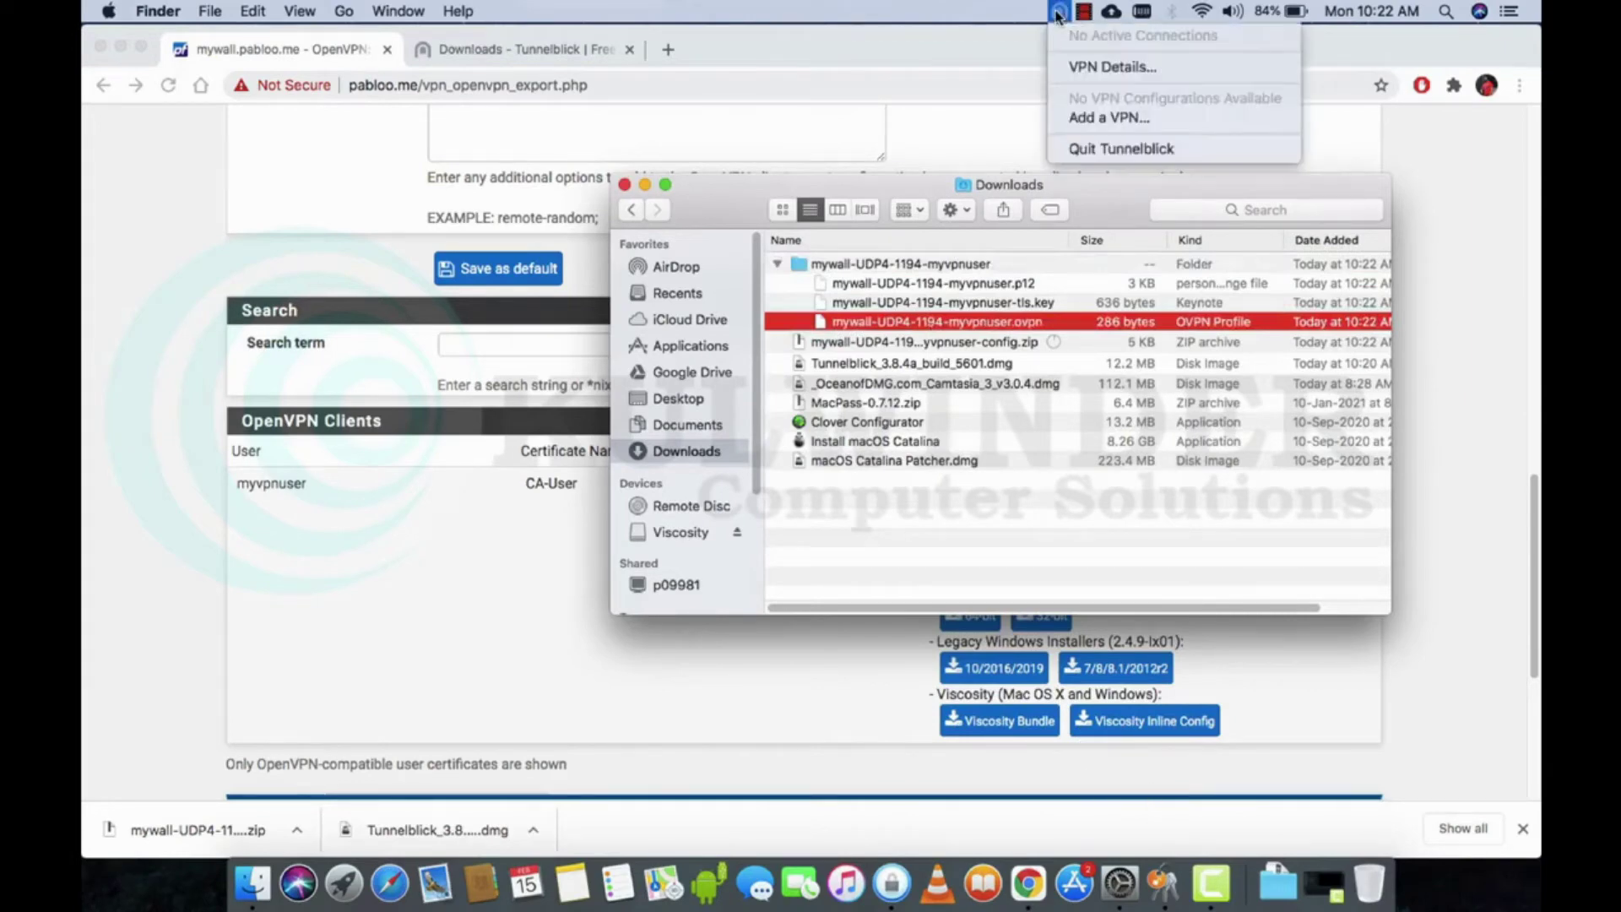
left_click(1083, 67)
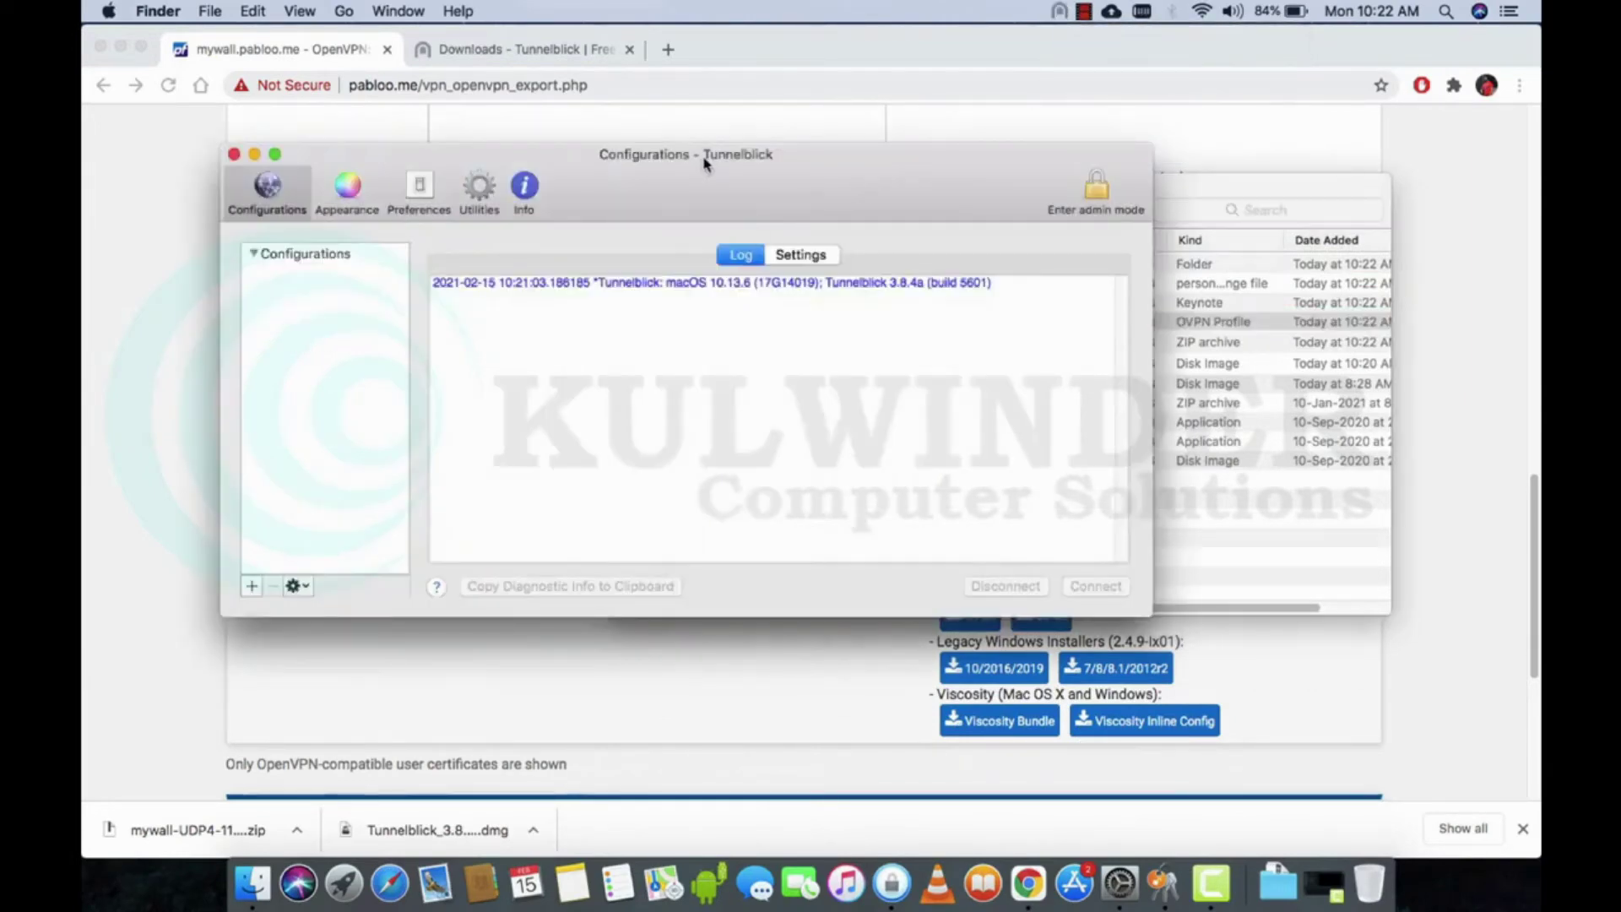
left_click_drag(706, 160, 745, 408)
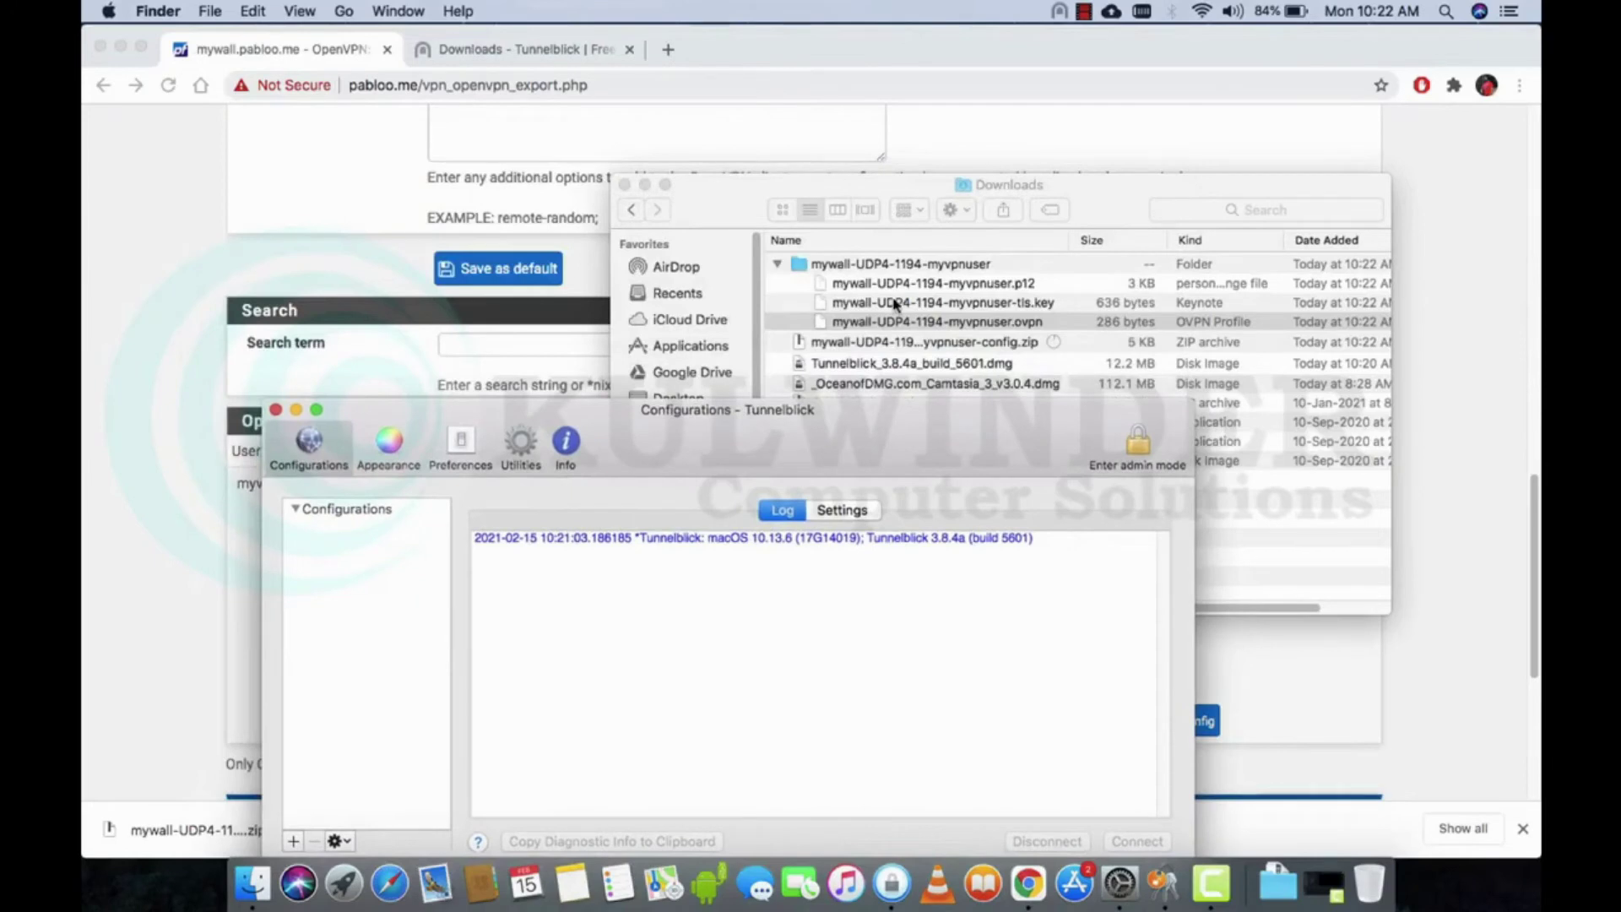
left_click_drag(895, 322, 372, 601)
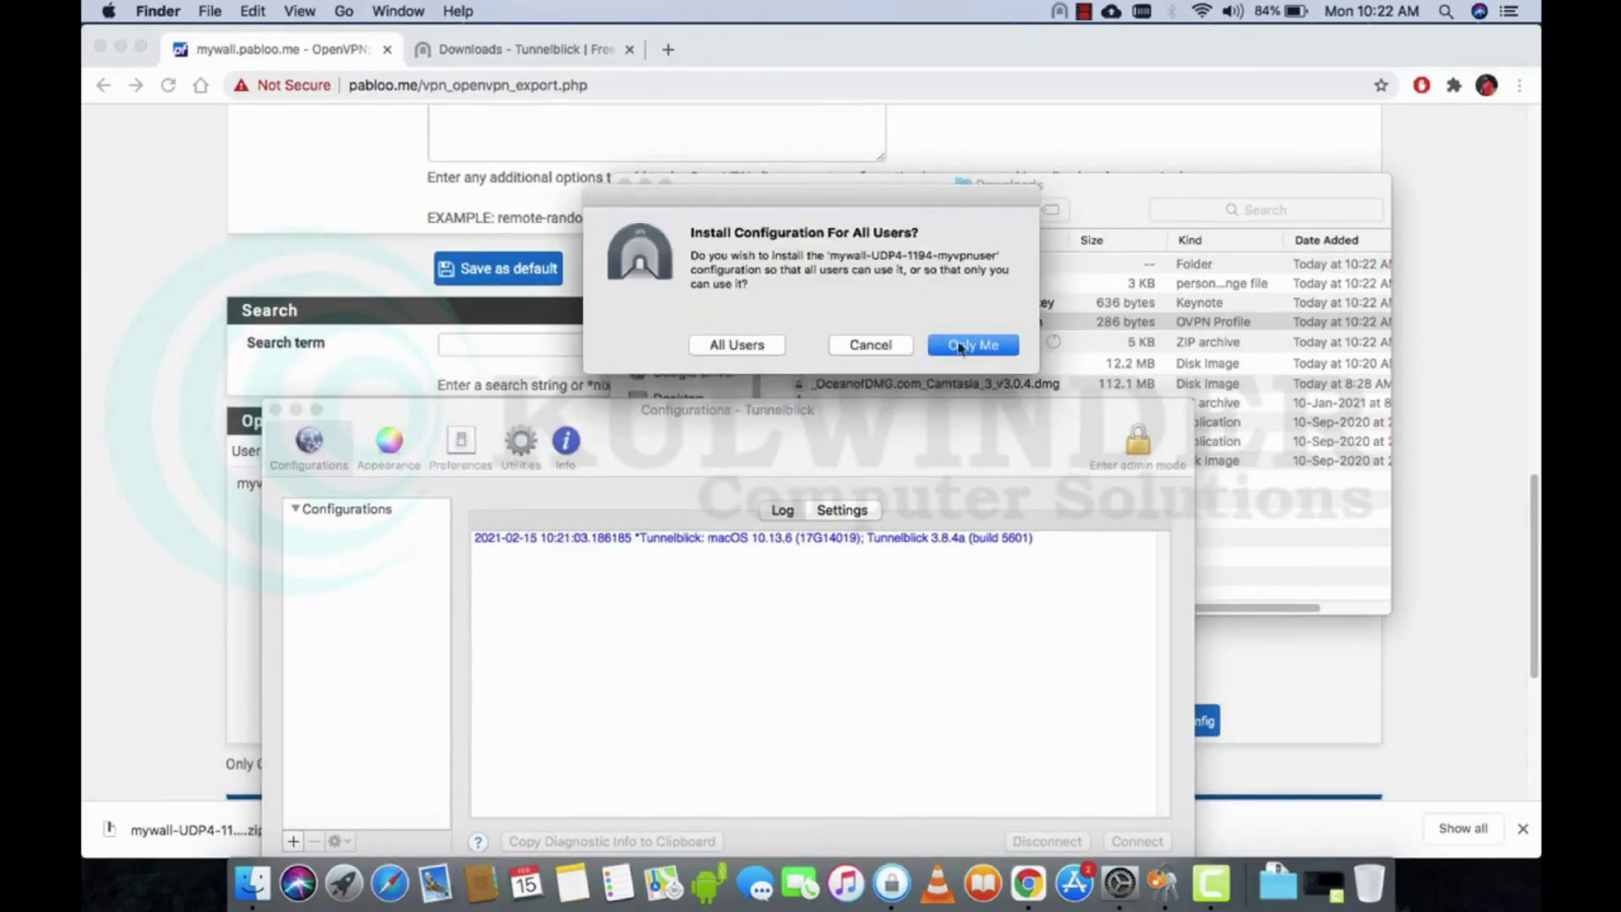
left_click(959, 346)
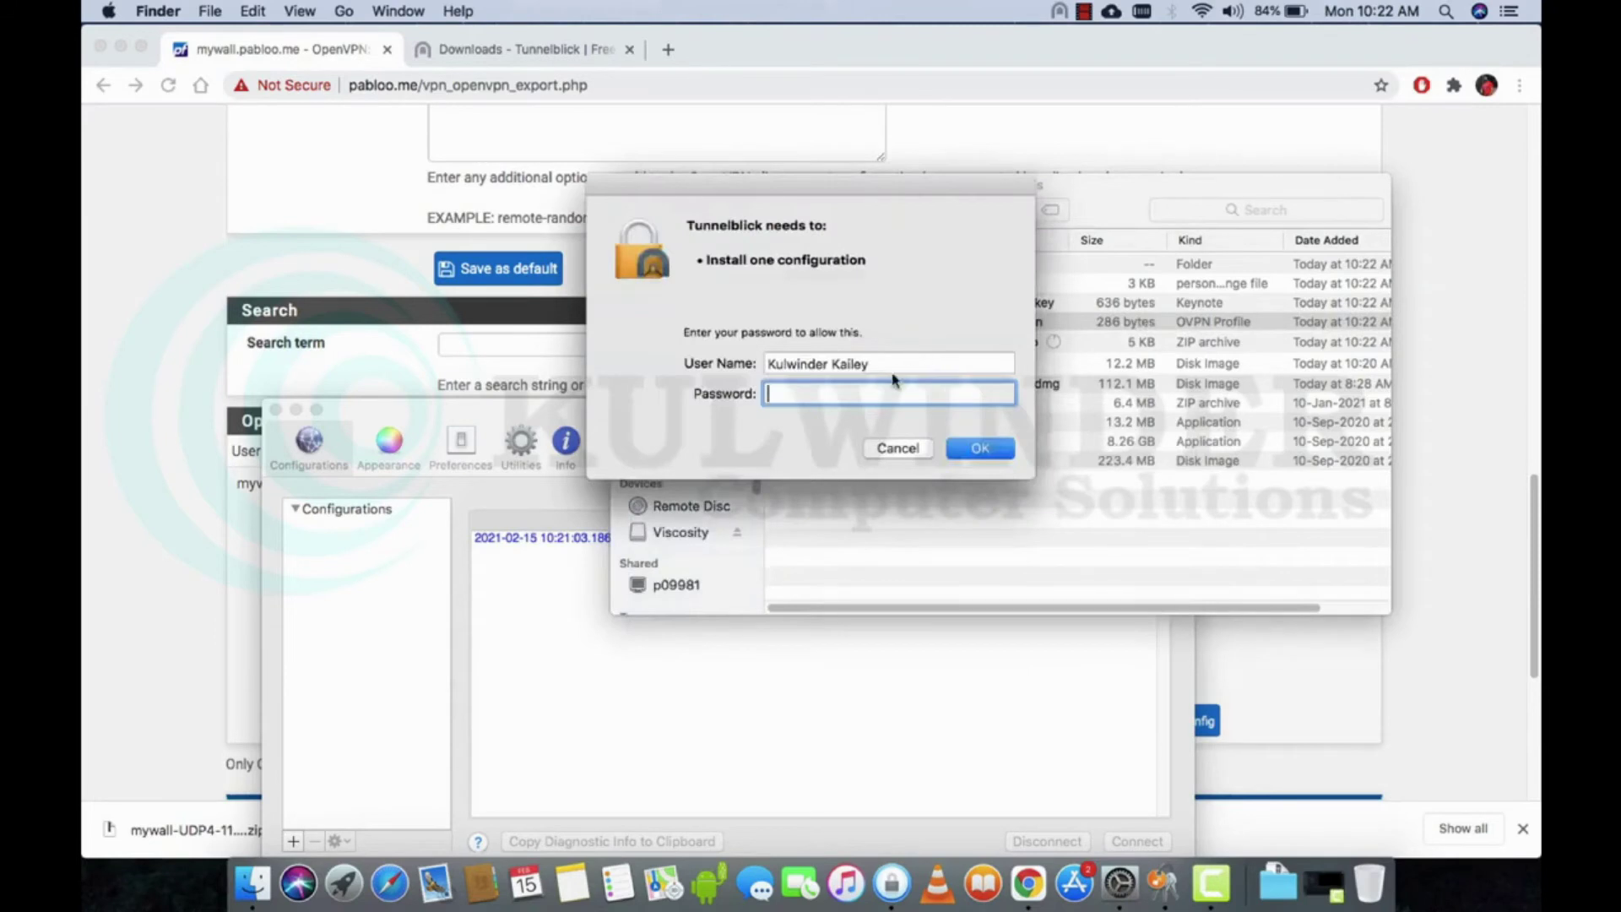
type("••••")
key("Return")
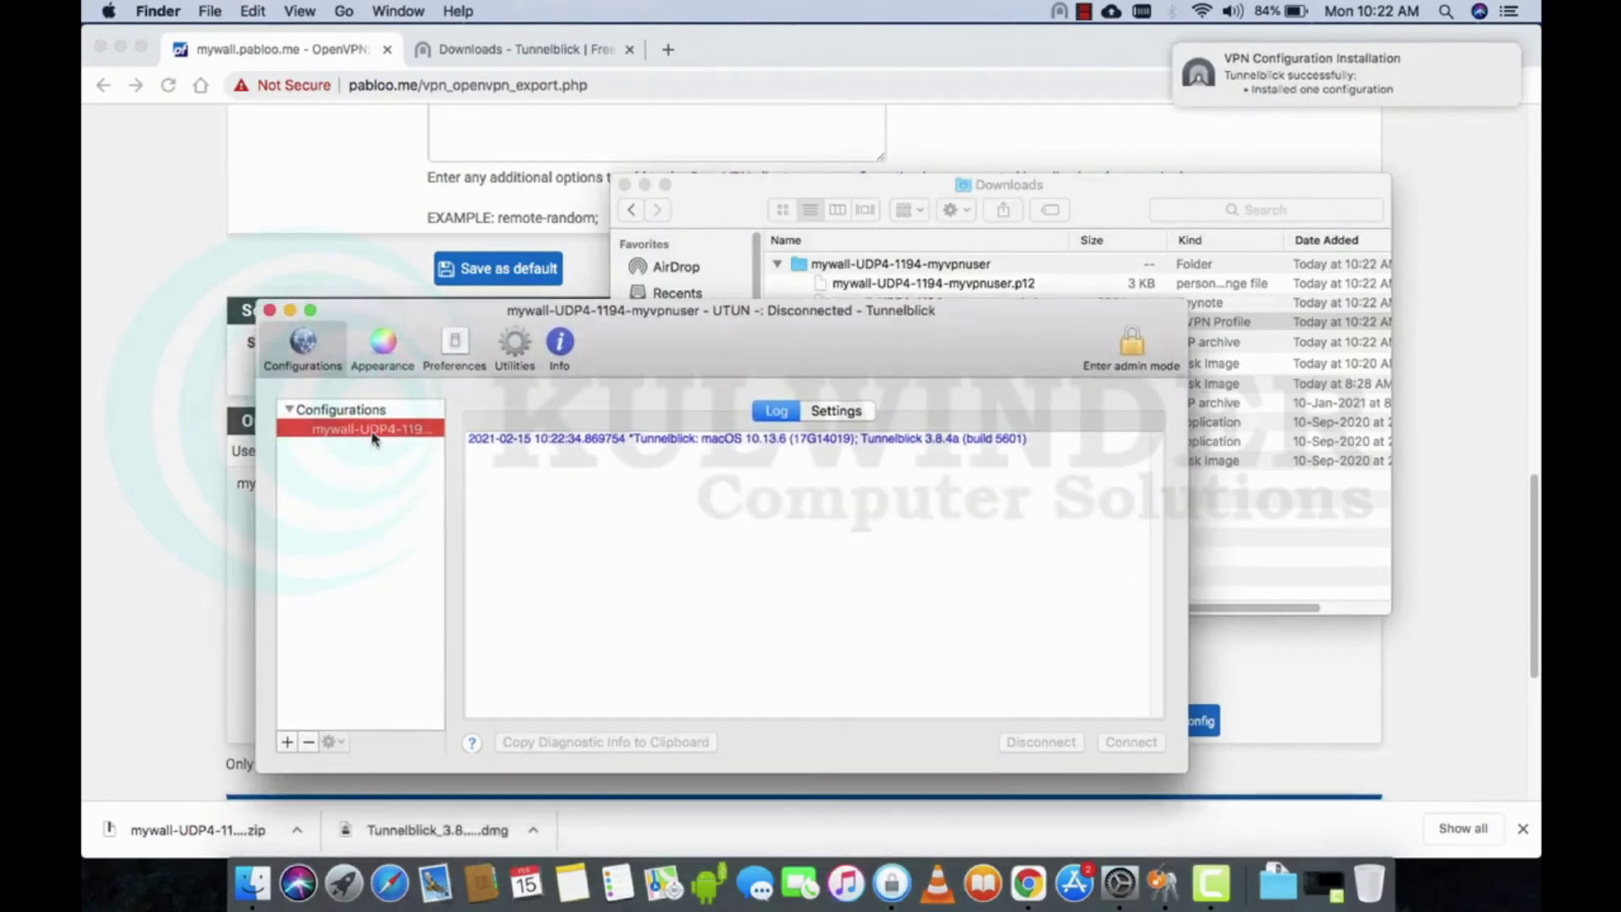
left_click(375, 433)
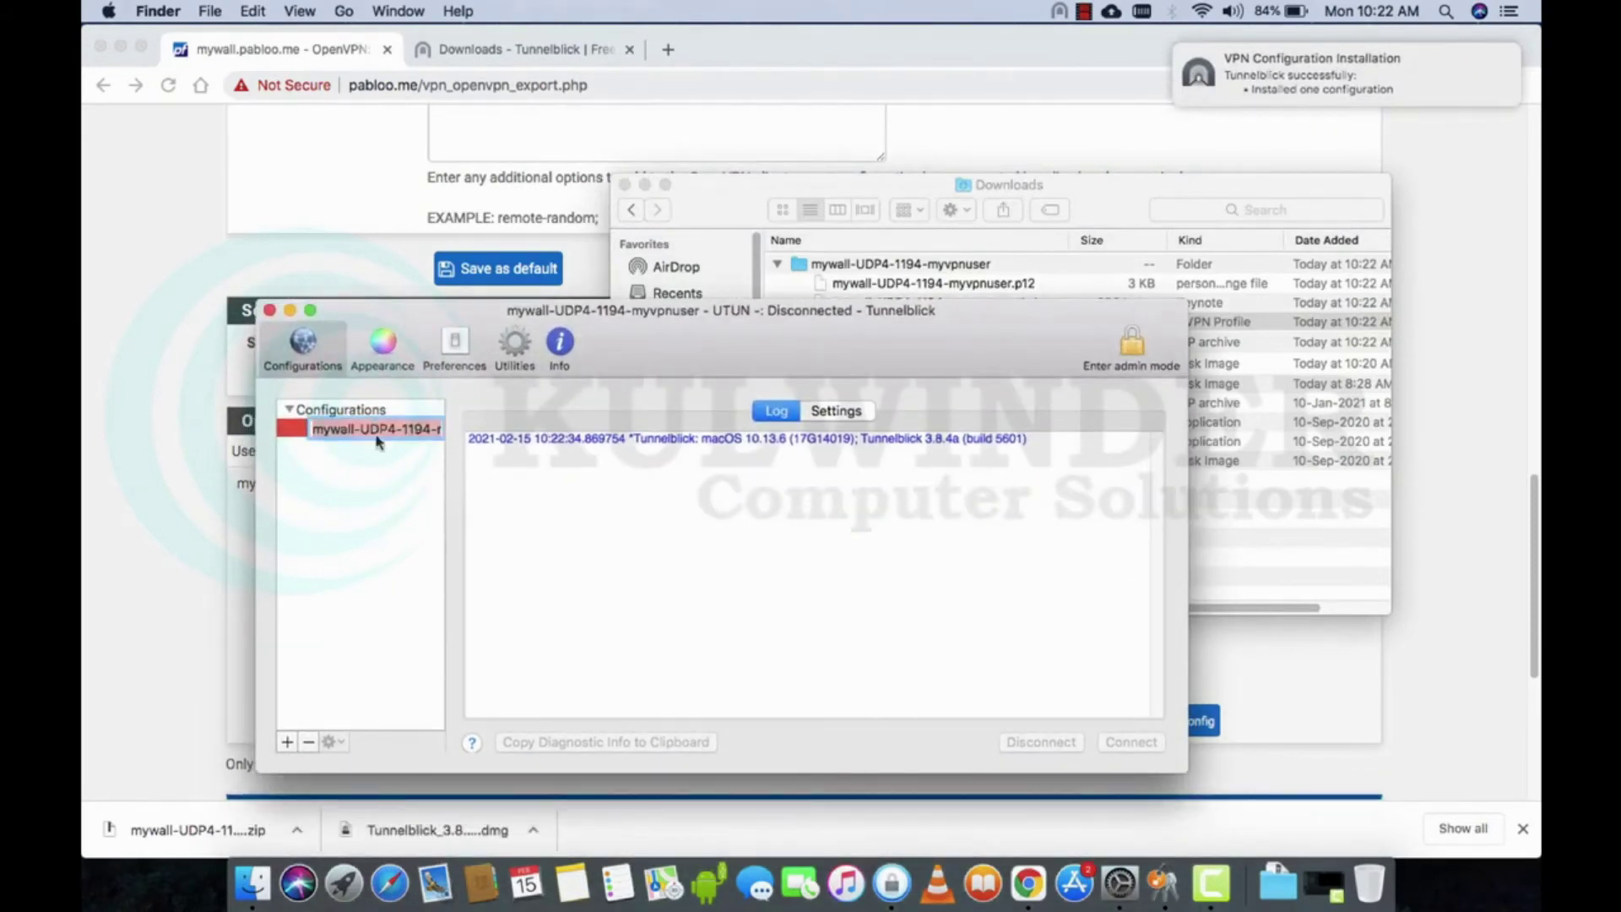
Keep the default name and connect, entering VPN username and password with both saved in Keychain
left_click(366, 487)
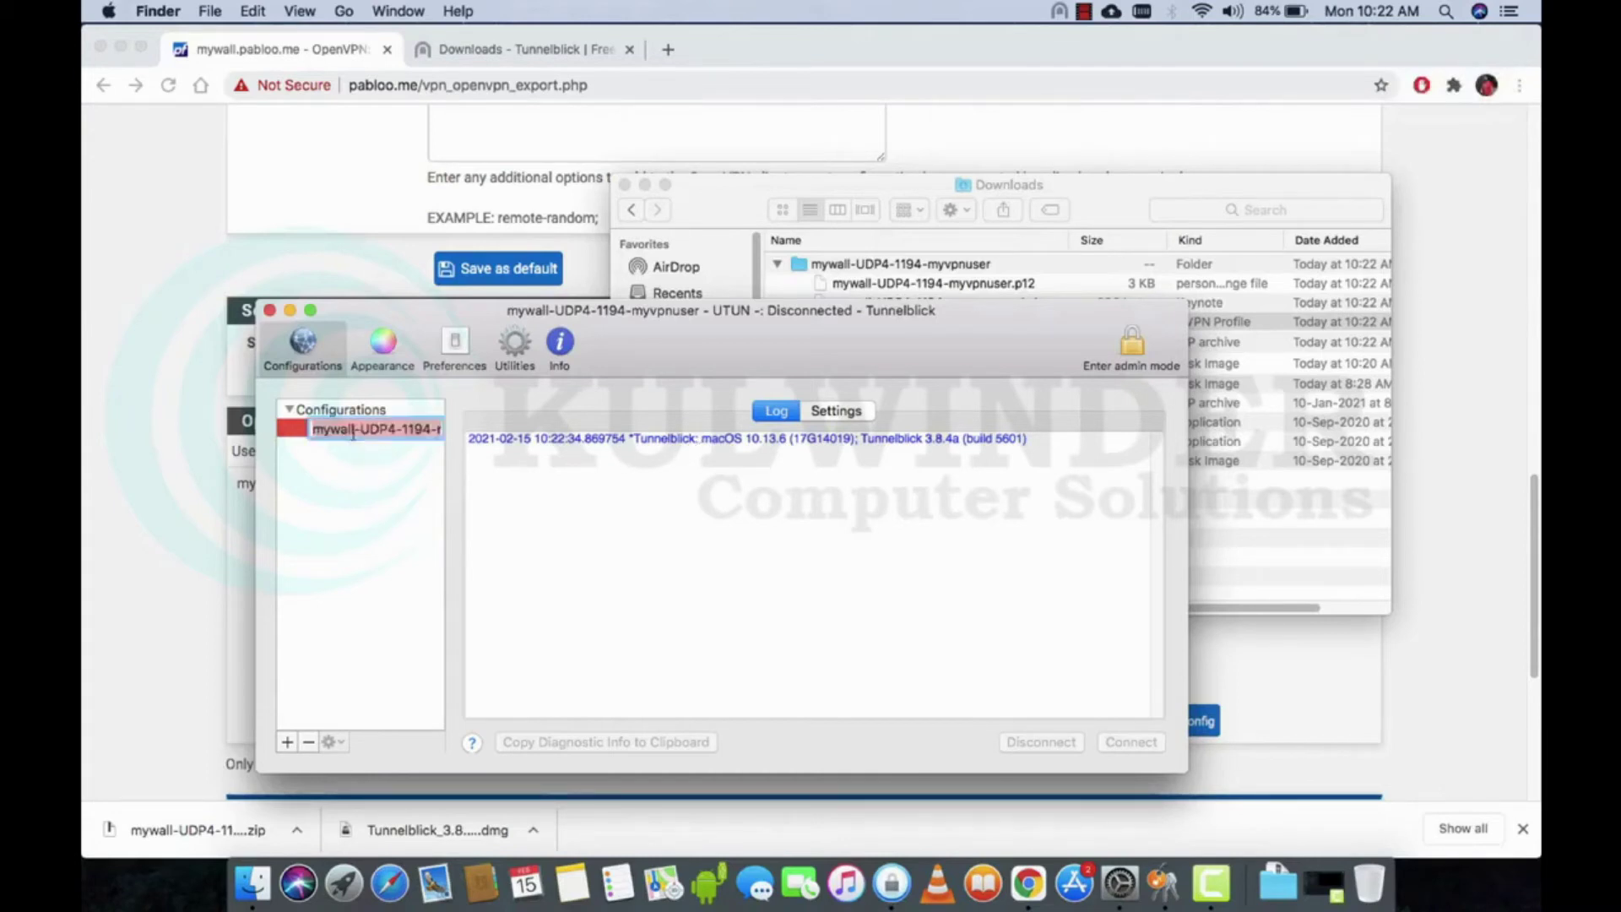
mouse_move(1059, 14)
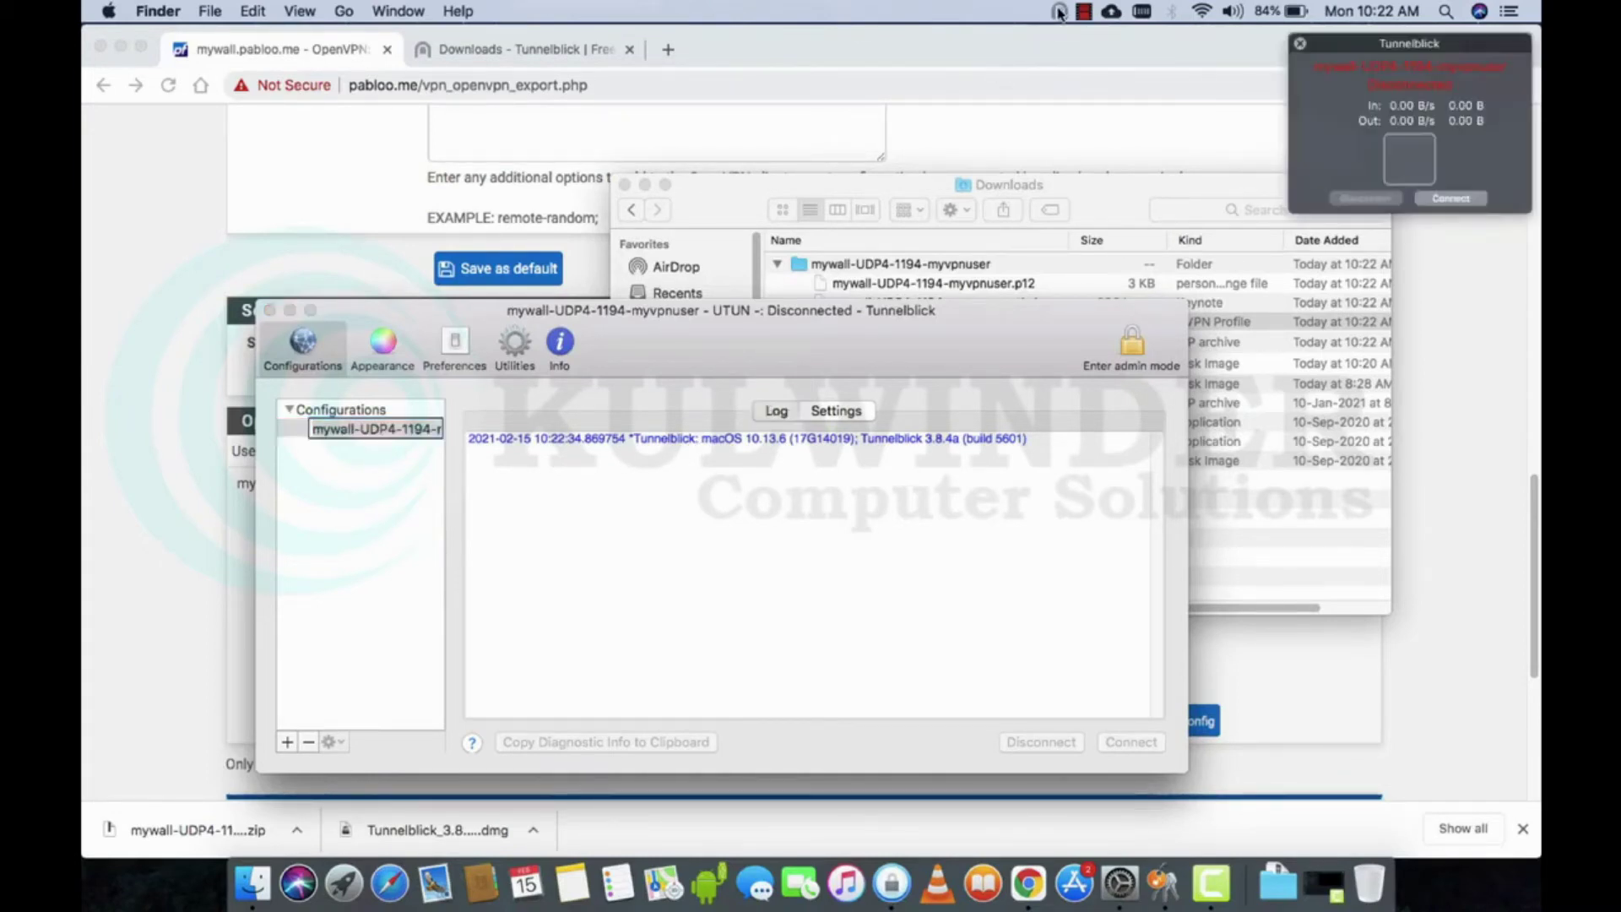
left_click(1451, 197)
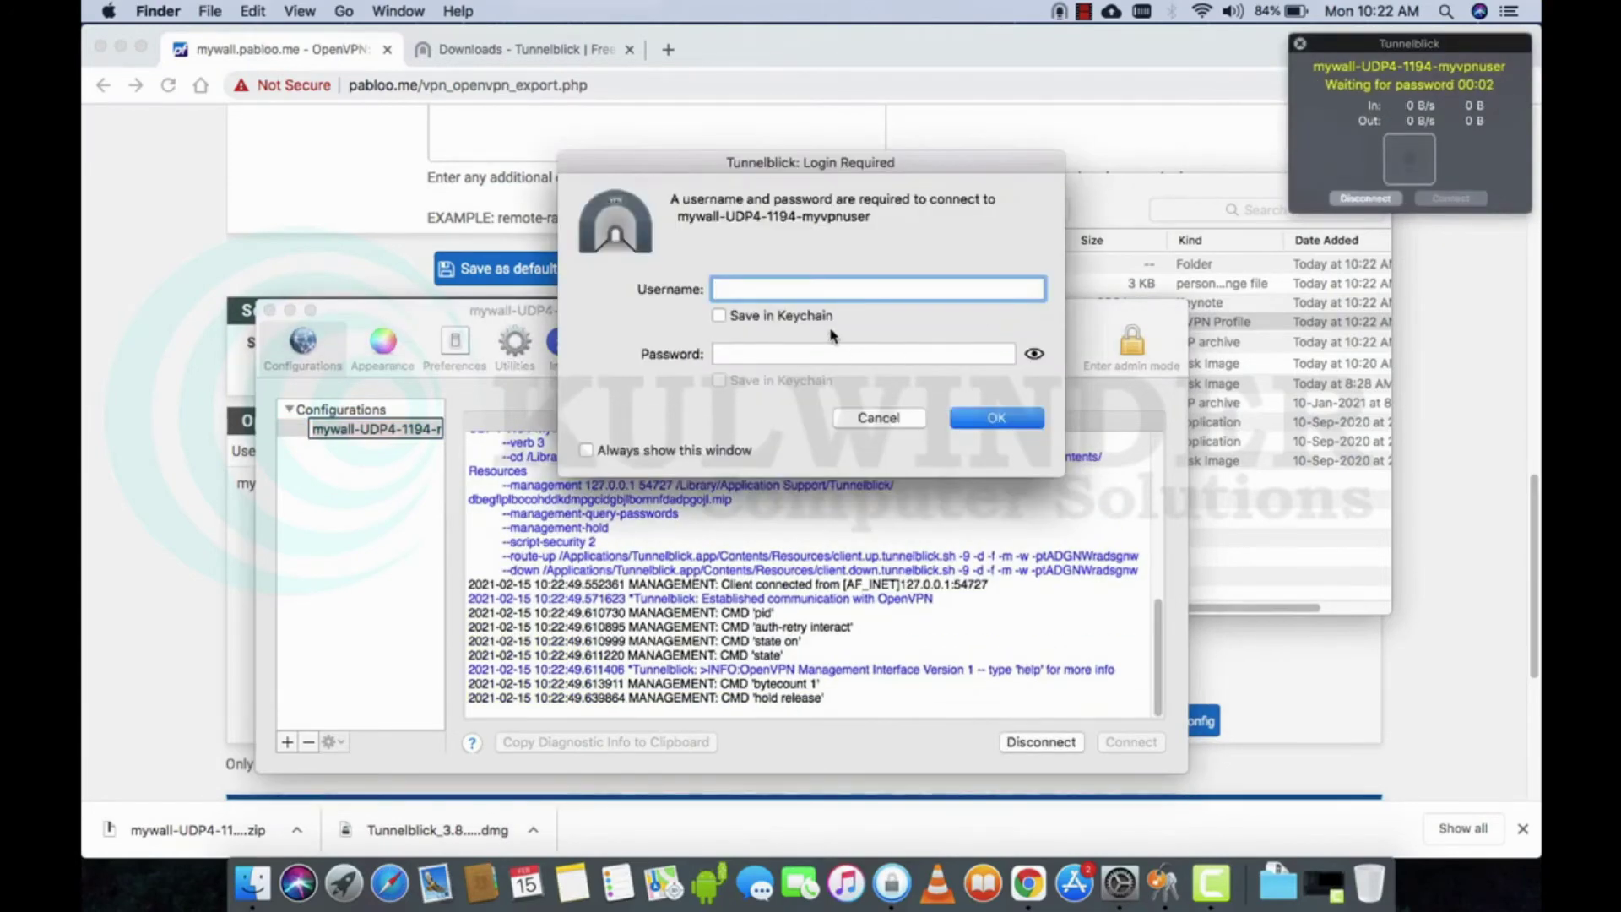
type("myvpnuser")
key("Tab")
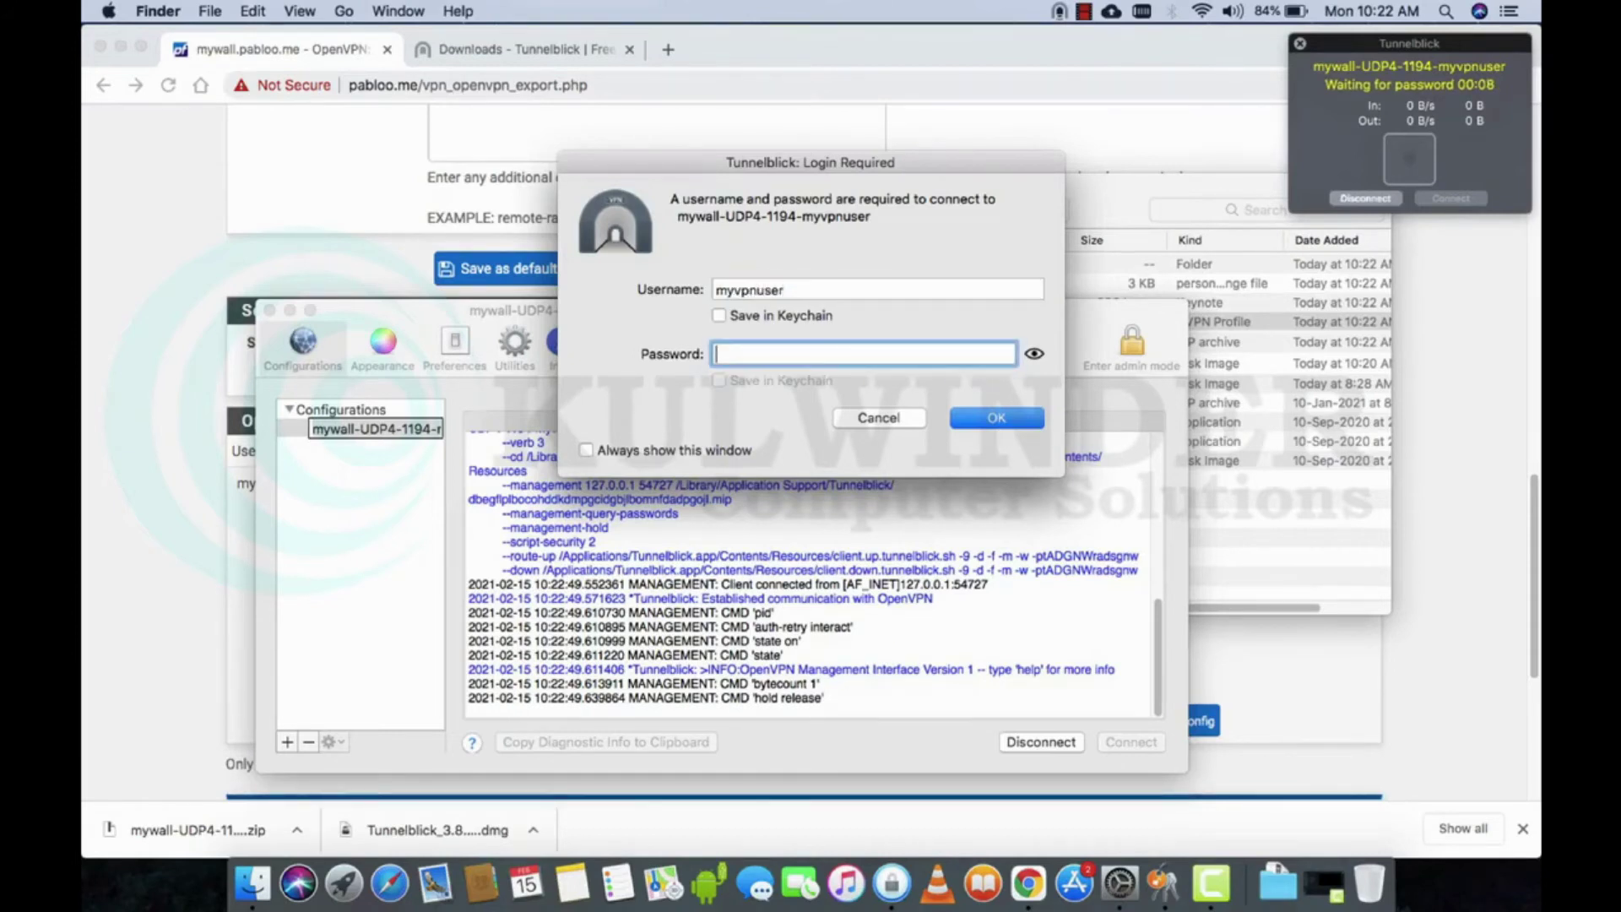
type("•••••••••")
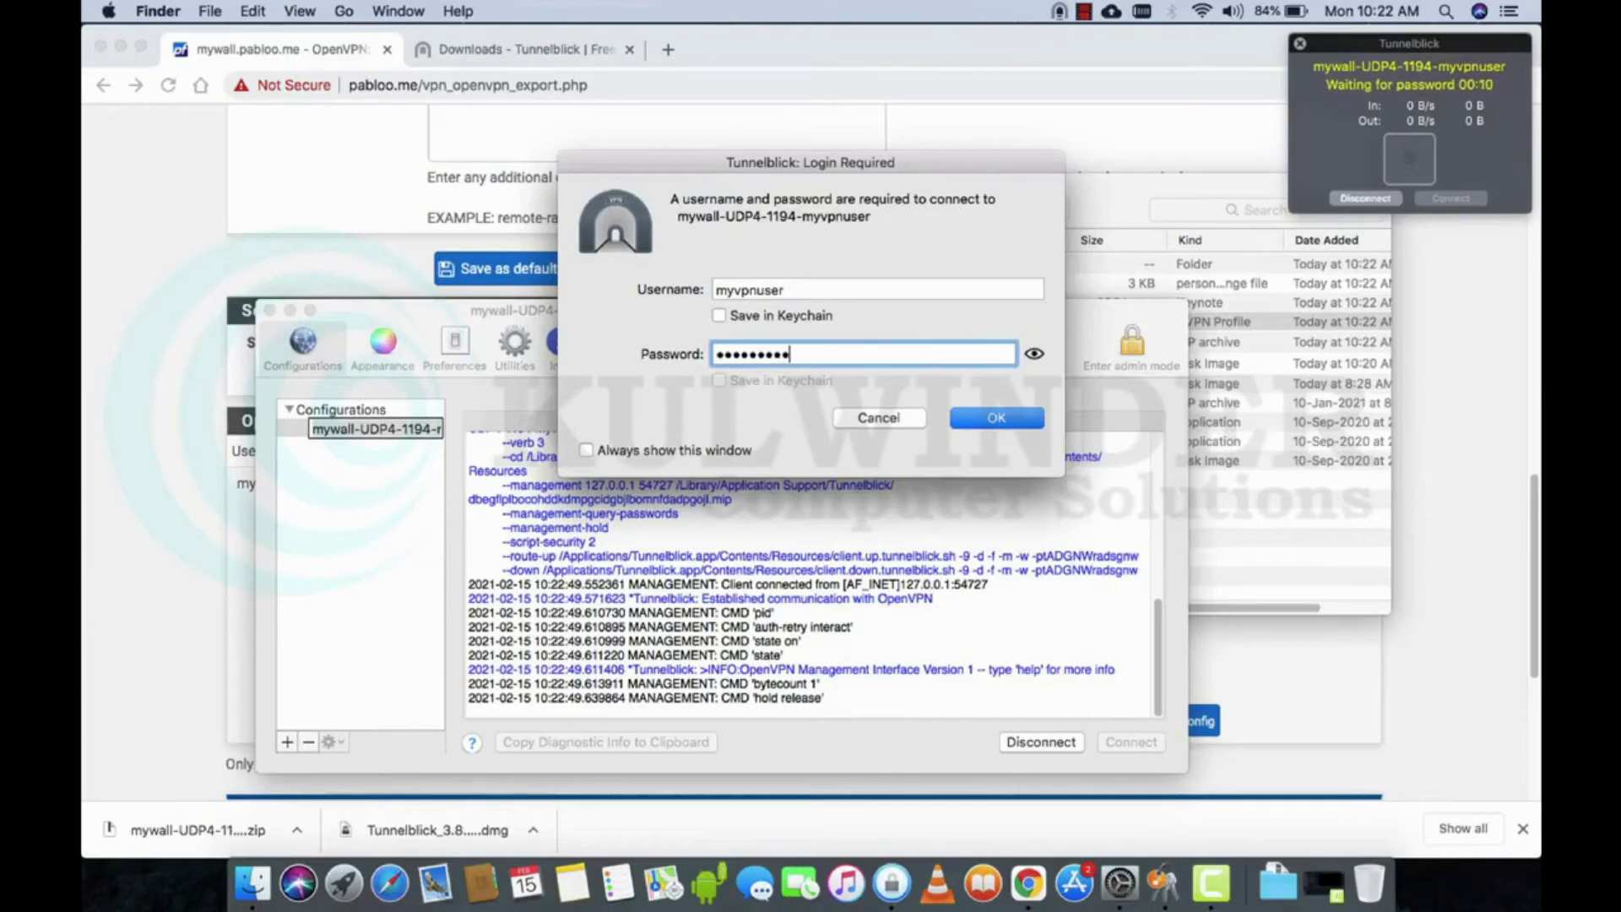
left_click(777, 317)
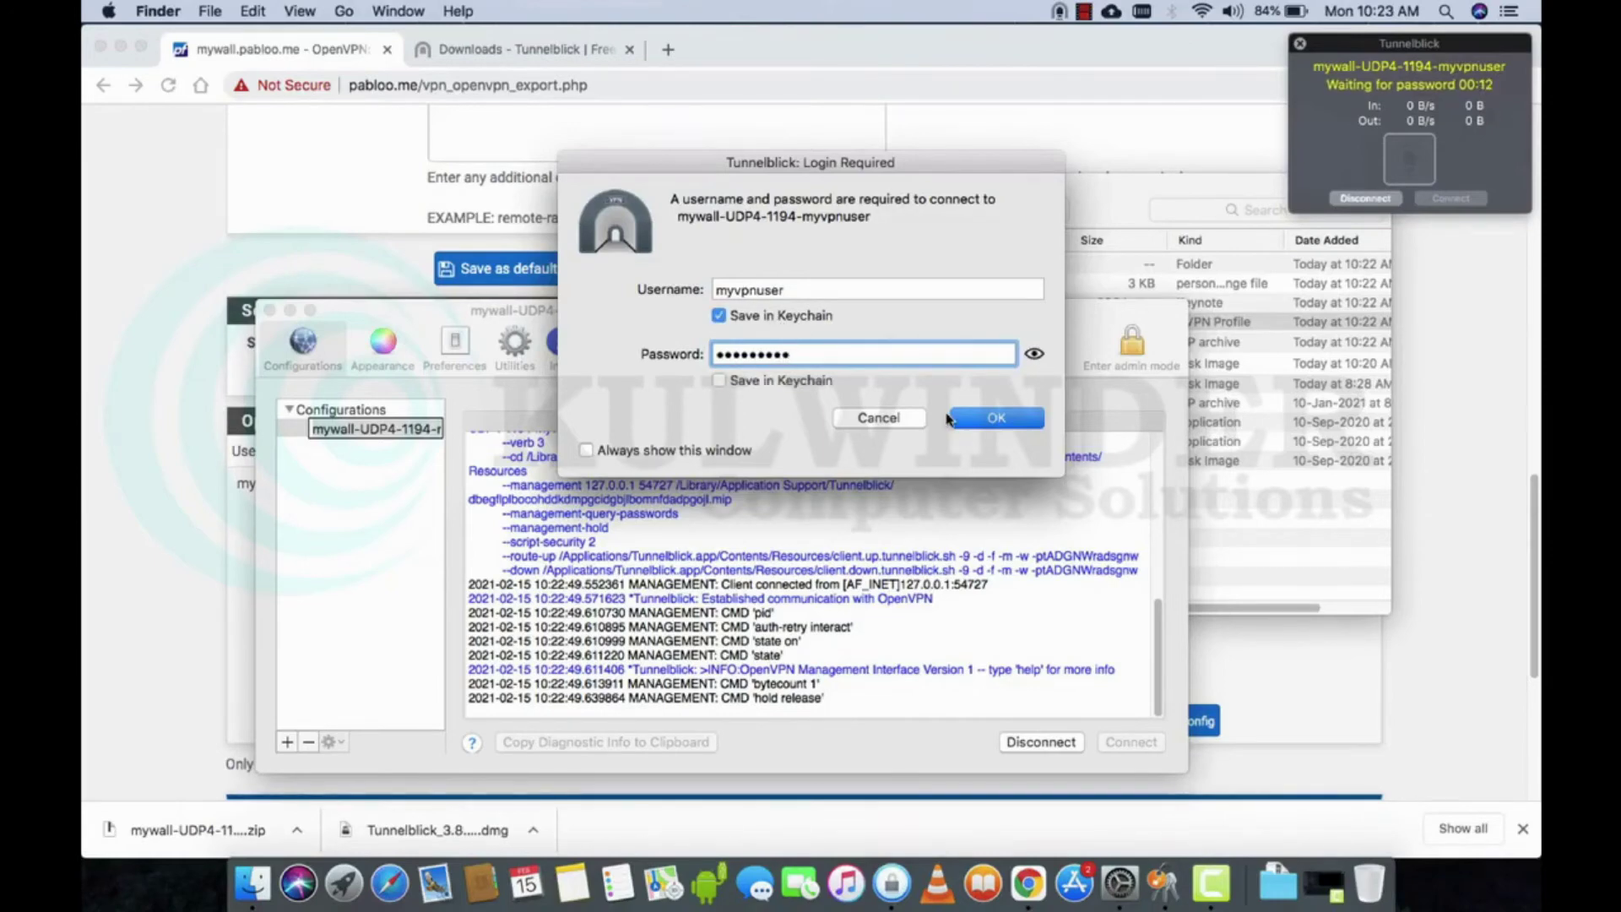
left_click(815, 381)
left_click(1012, 420)
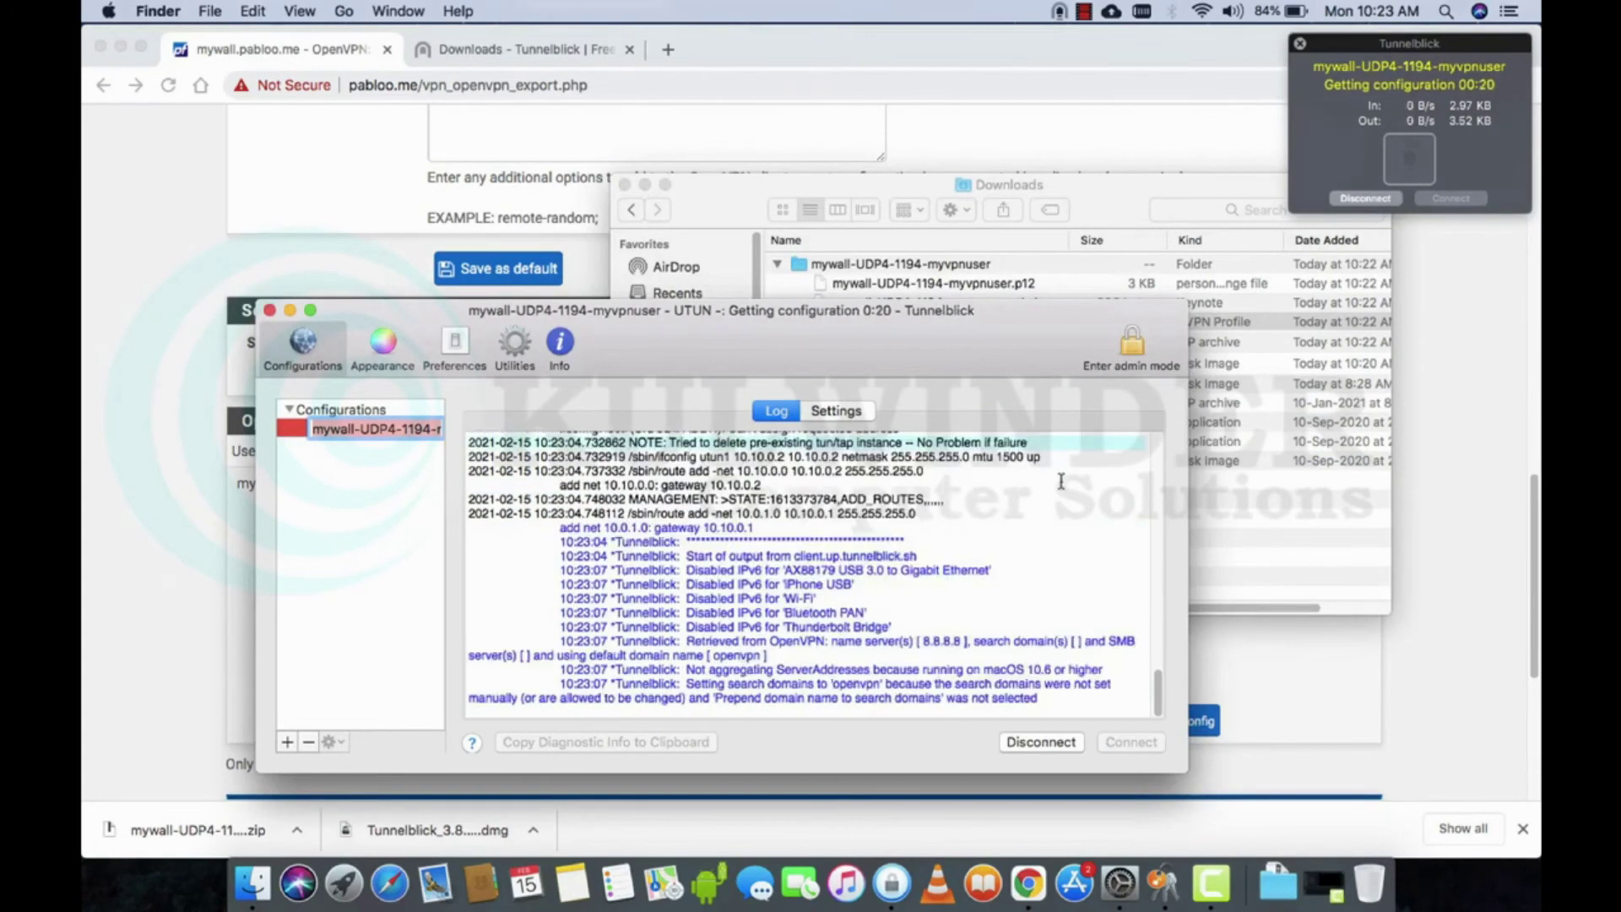
left_click(1445, 11)
View the mywall-UDP4-1194-myvpnuser.ovpn profile in TextEdit and dismiss Tunnelblick's 8.8.8.8 DNS warning
type("textEdit")
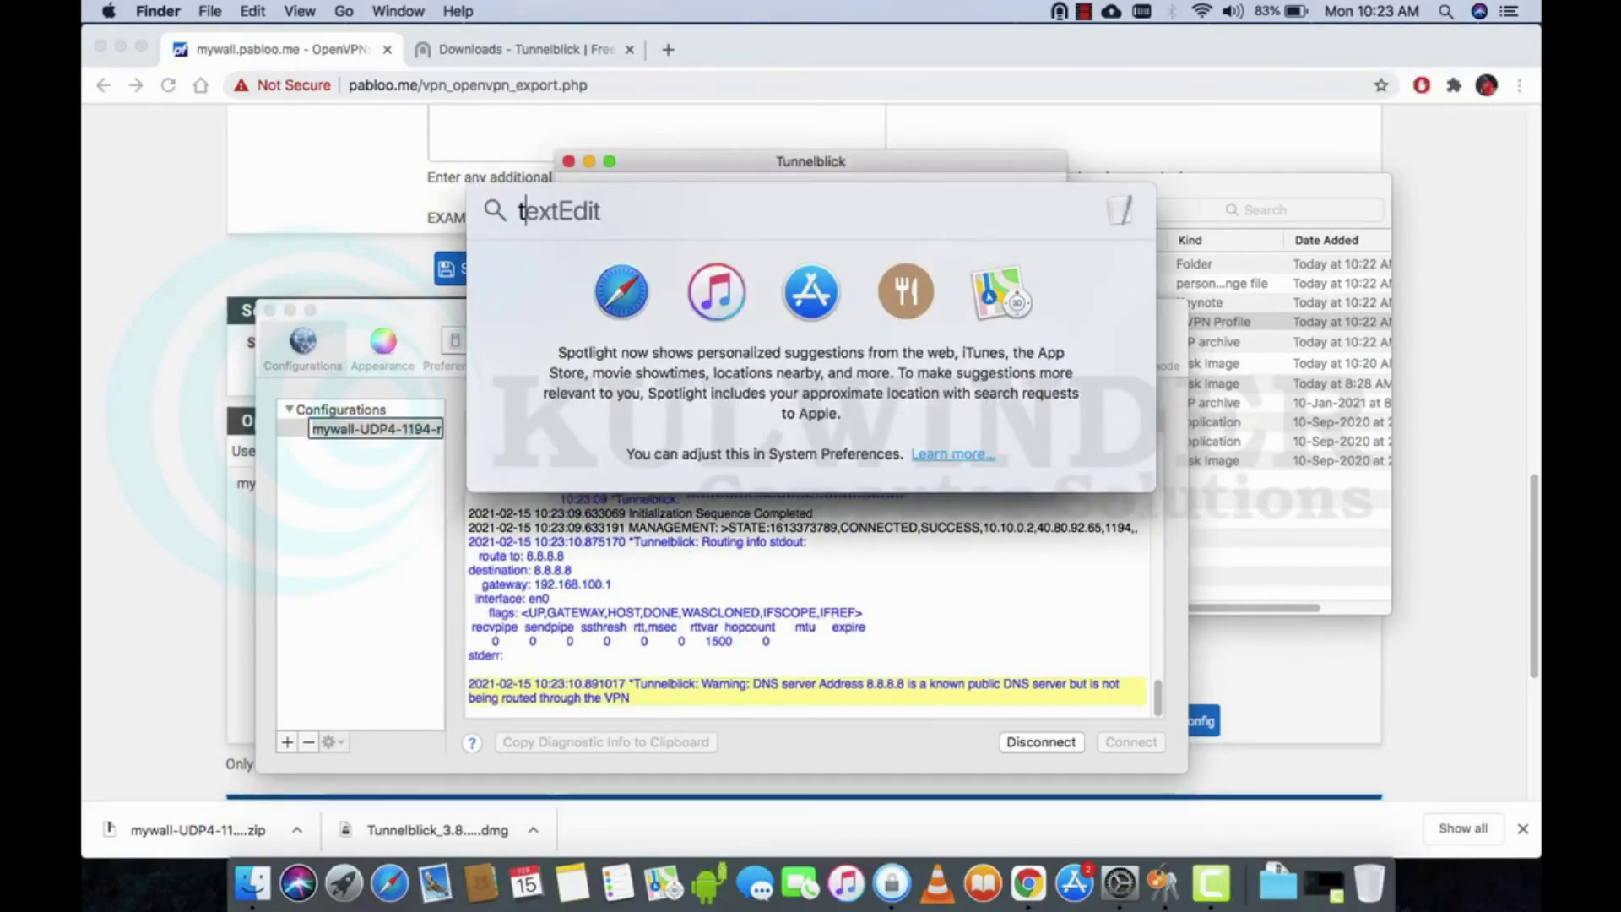
type("rmi")
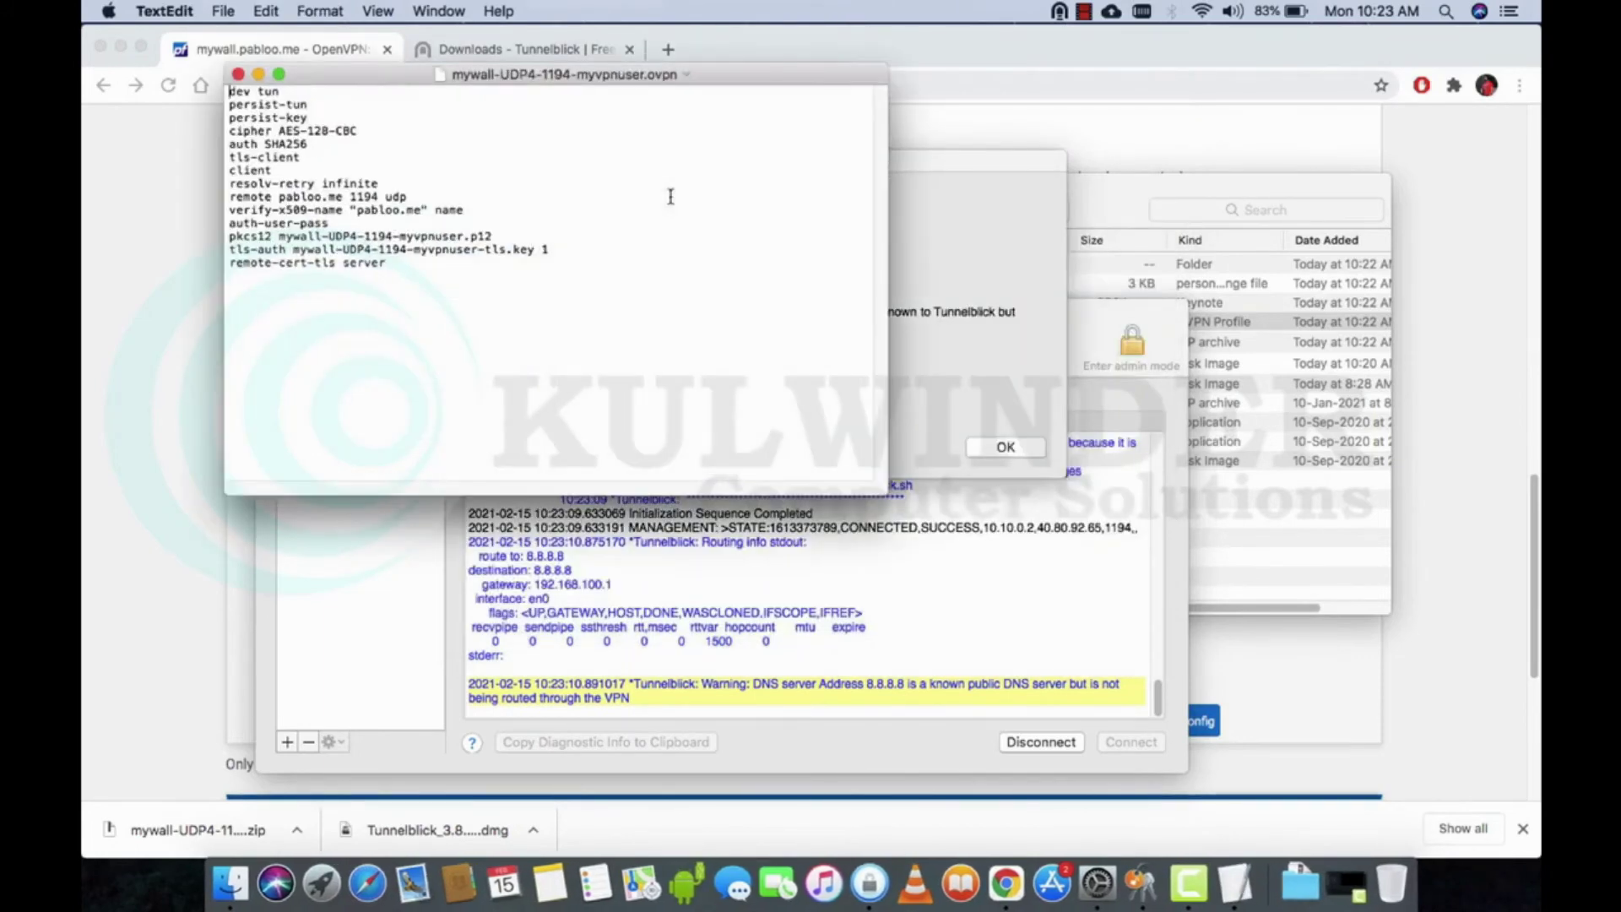
left_click(939, 277)
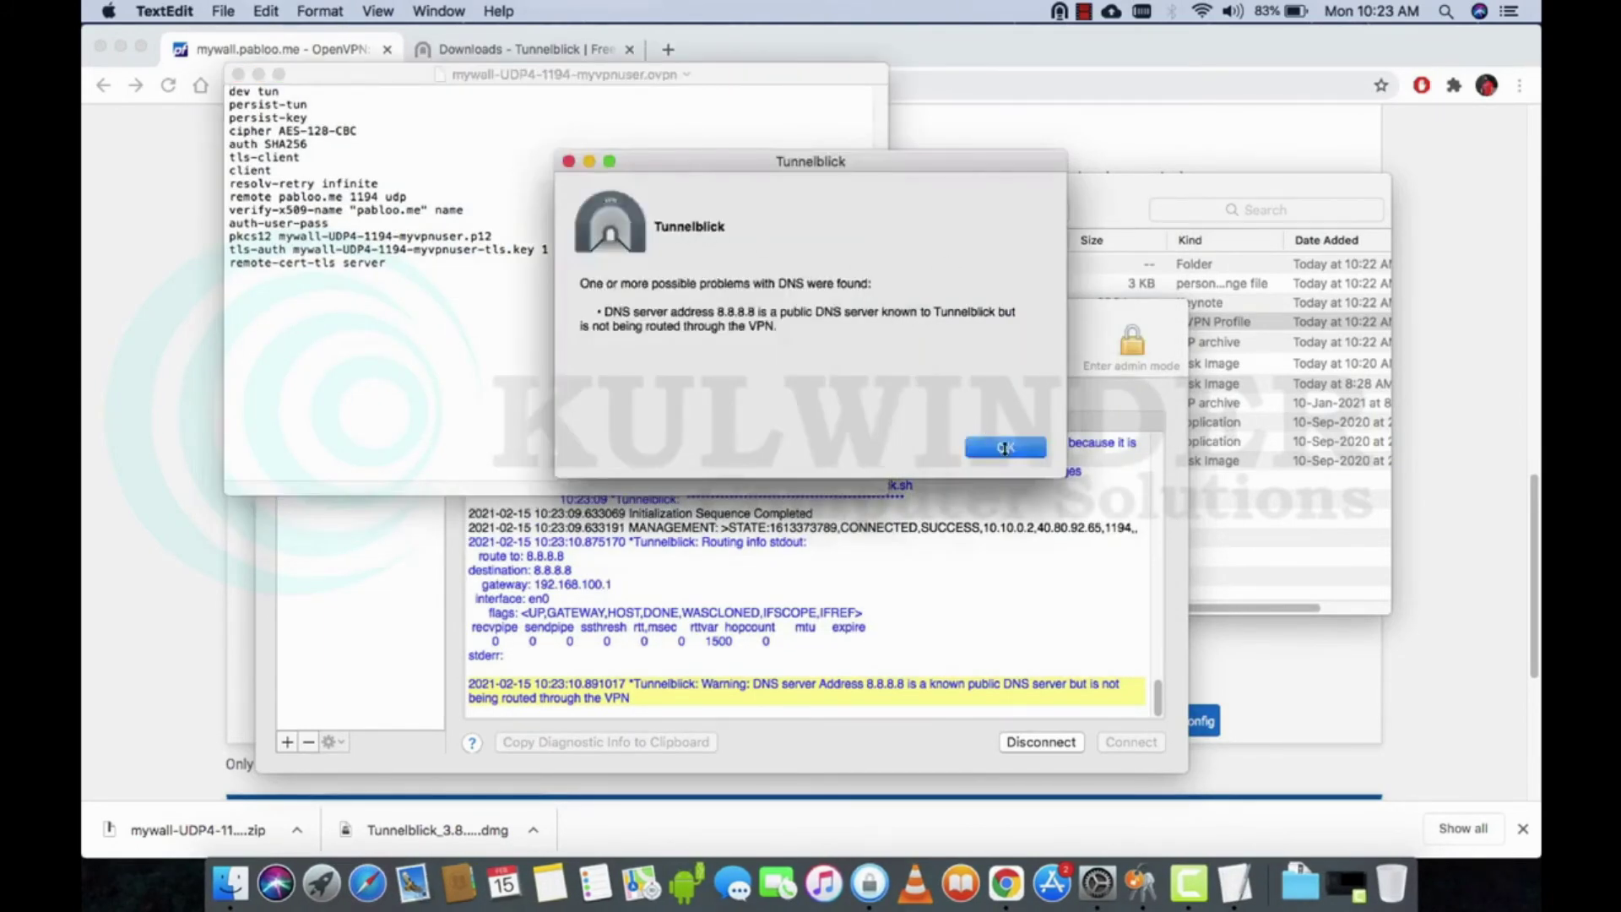
left_click(1021, 448)
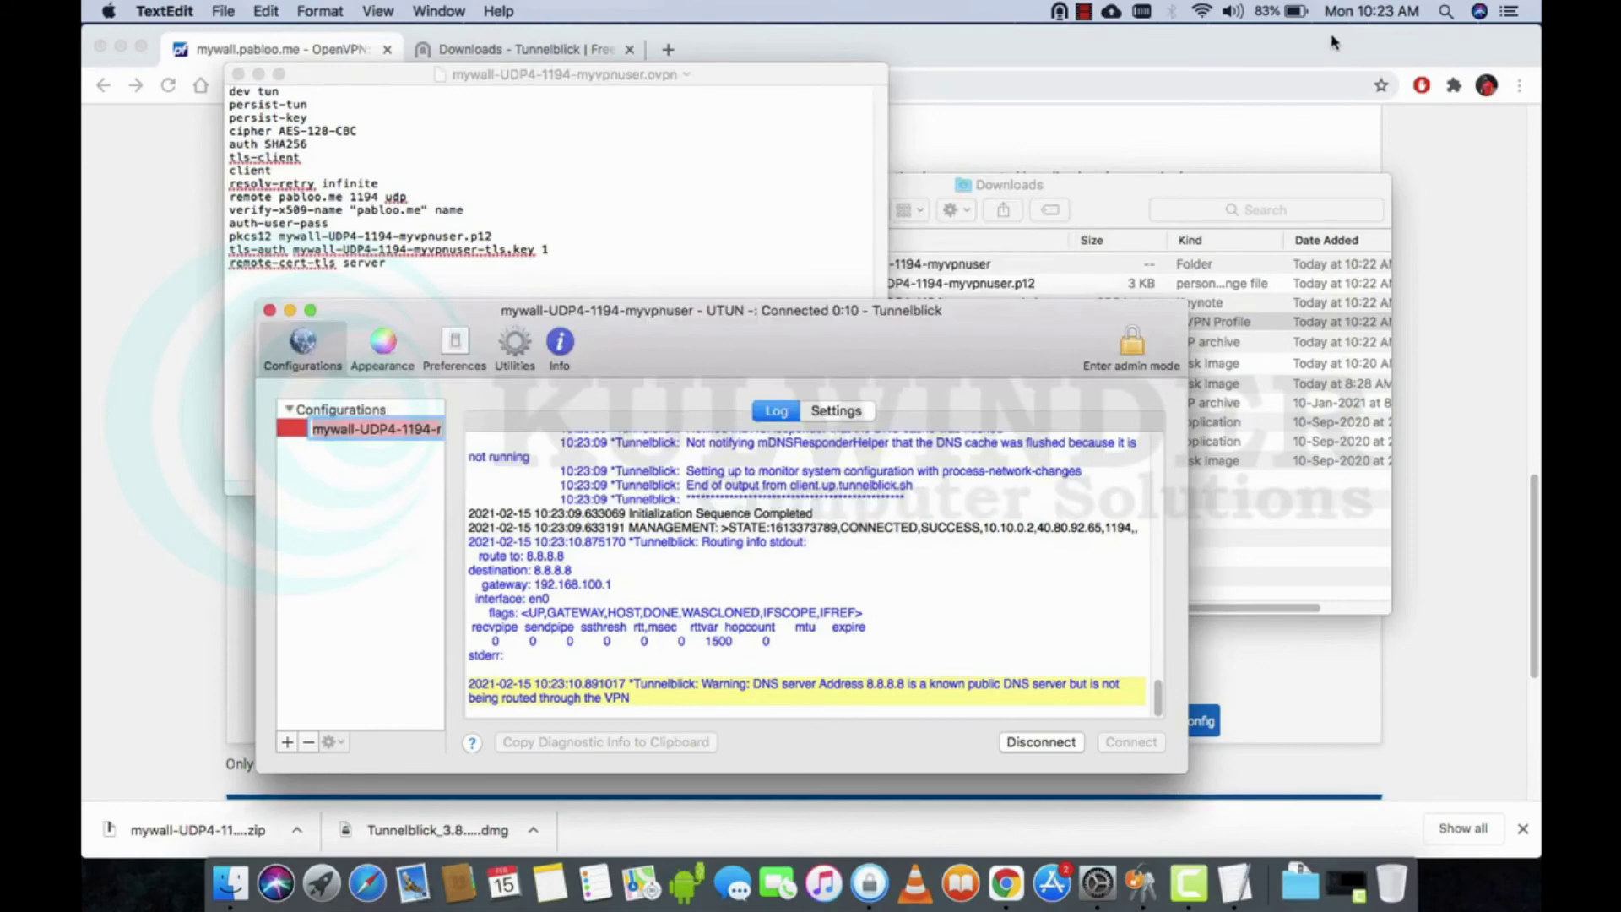
left_click(1445, 12)
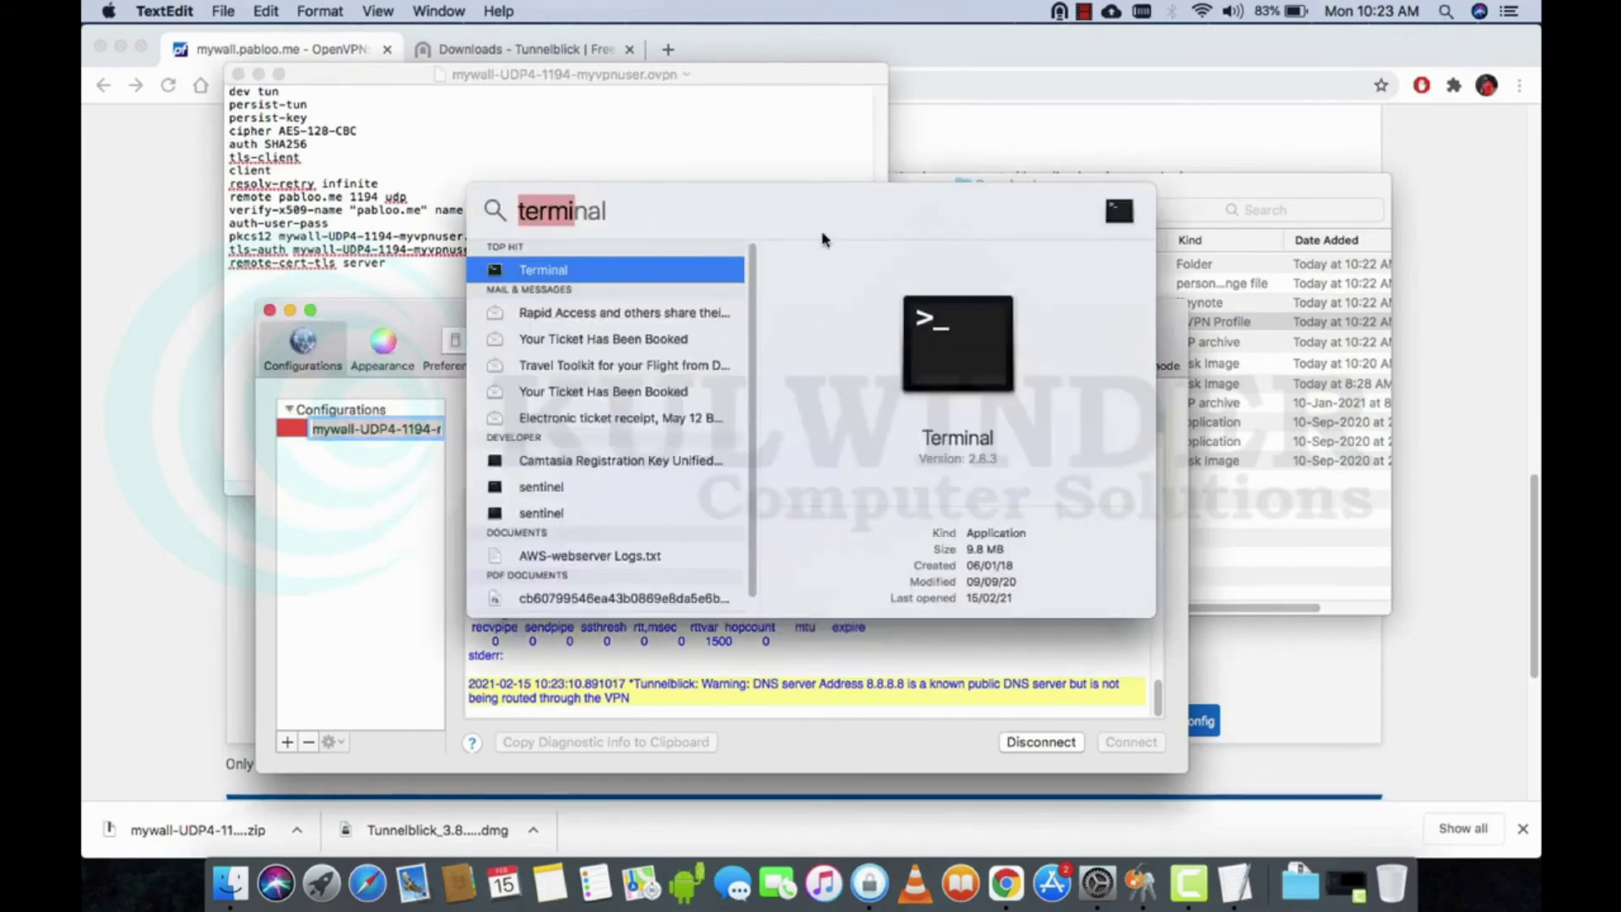
Run ping 10.0.1.6 in Terminal and confirm replies come back over the VPN
left_click(546, 271)
type("p")
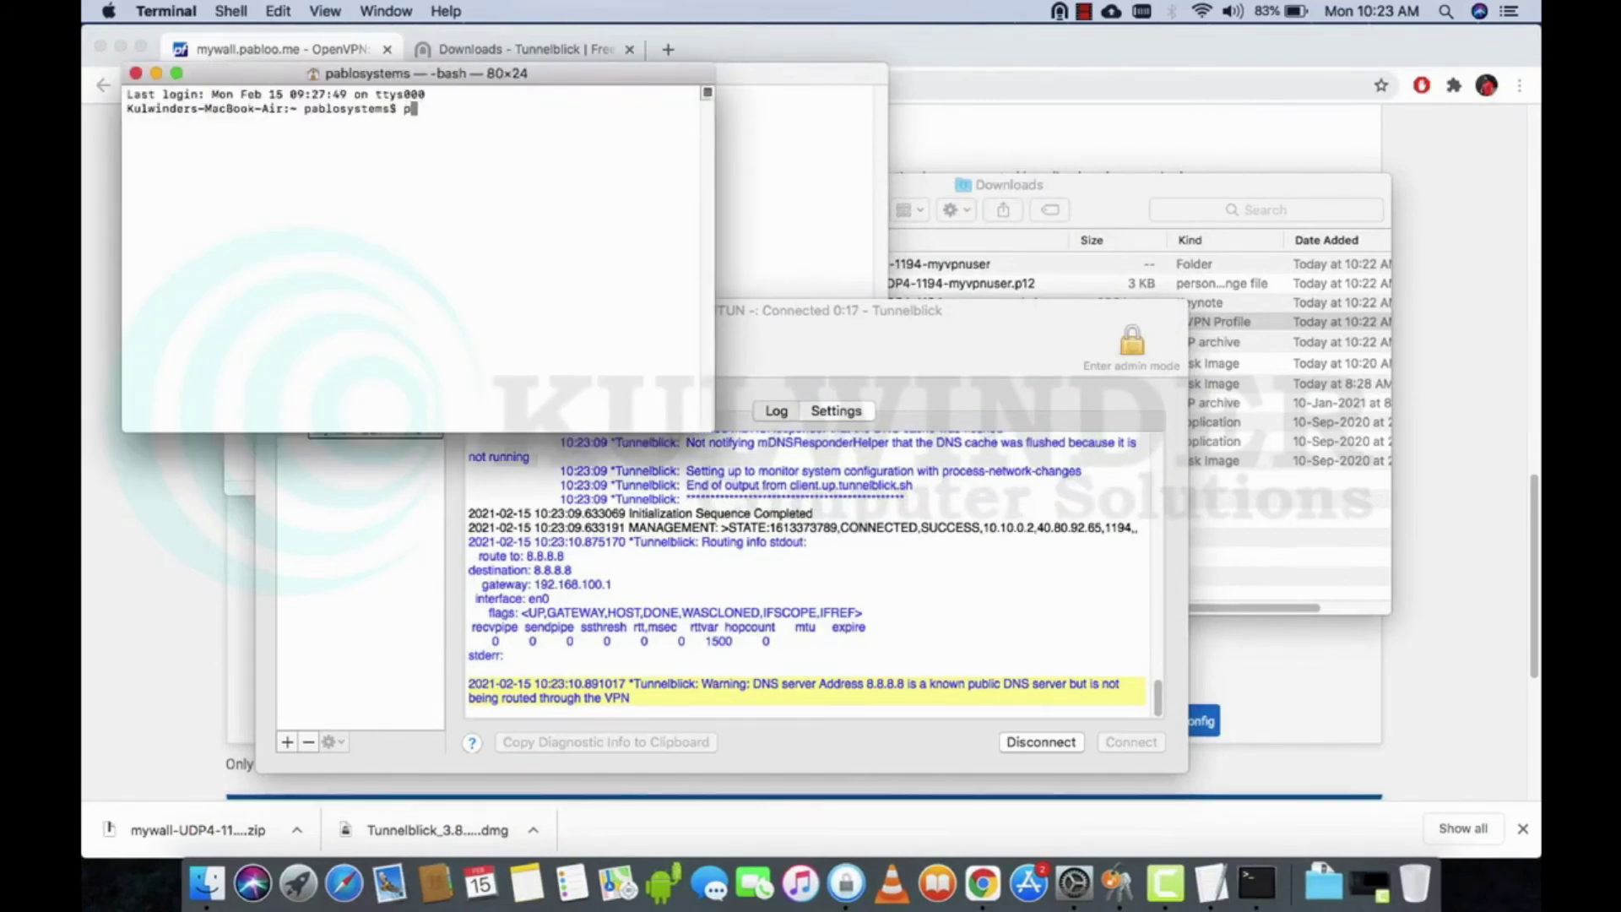
type("ing 10.0.1.6")
key("Return")
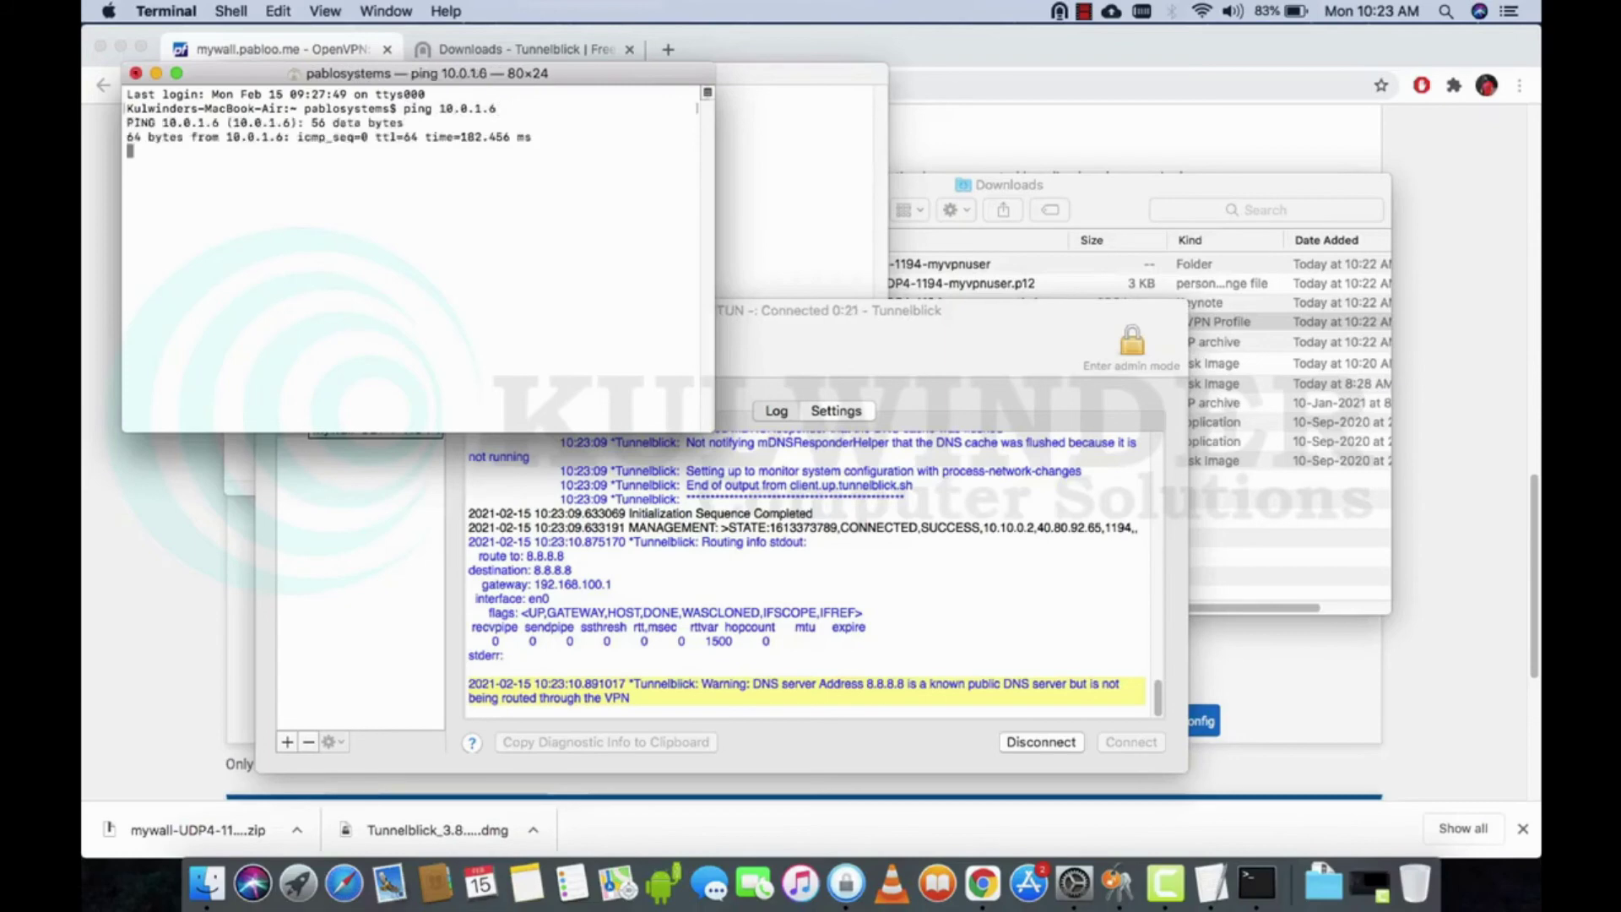
left_click(477, 52)
left_click(481, 84)
Load 10.0.1.6 in Chrome, then open Tunnelblick's VPN Details window from the menu bar
type("1")
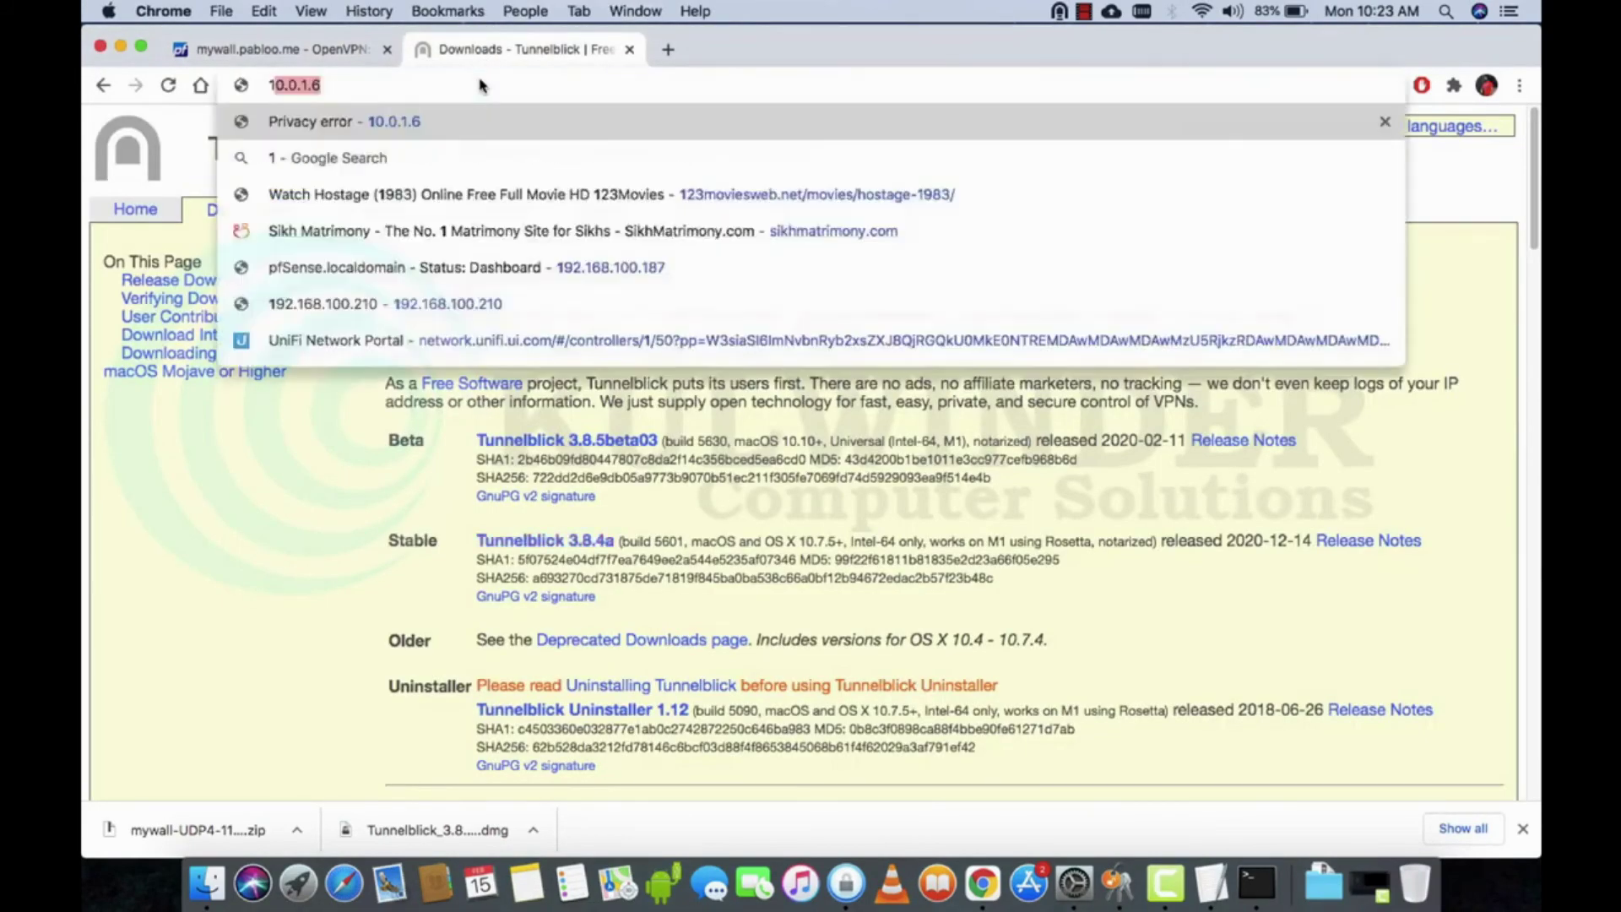
type("0.0.1.")
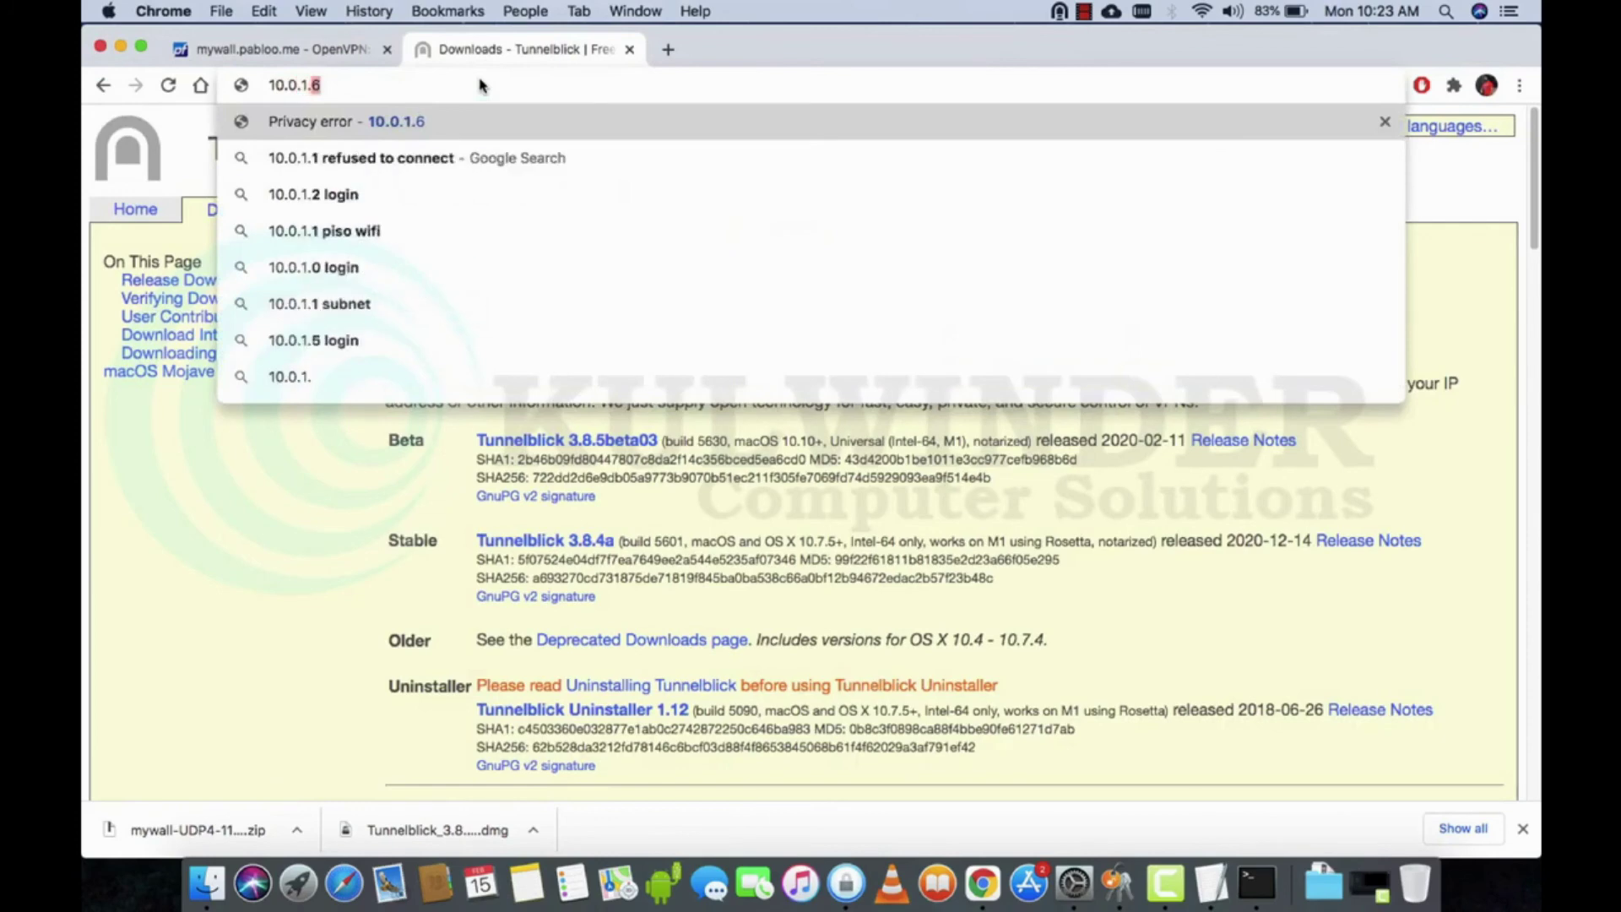
key("Return")
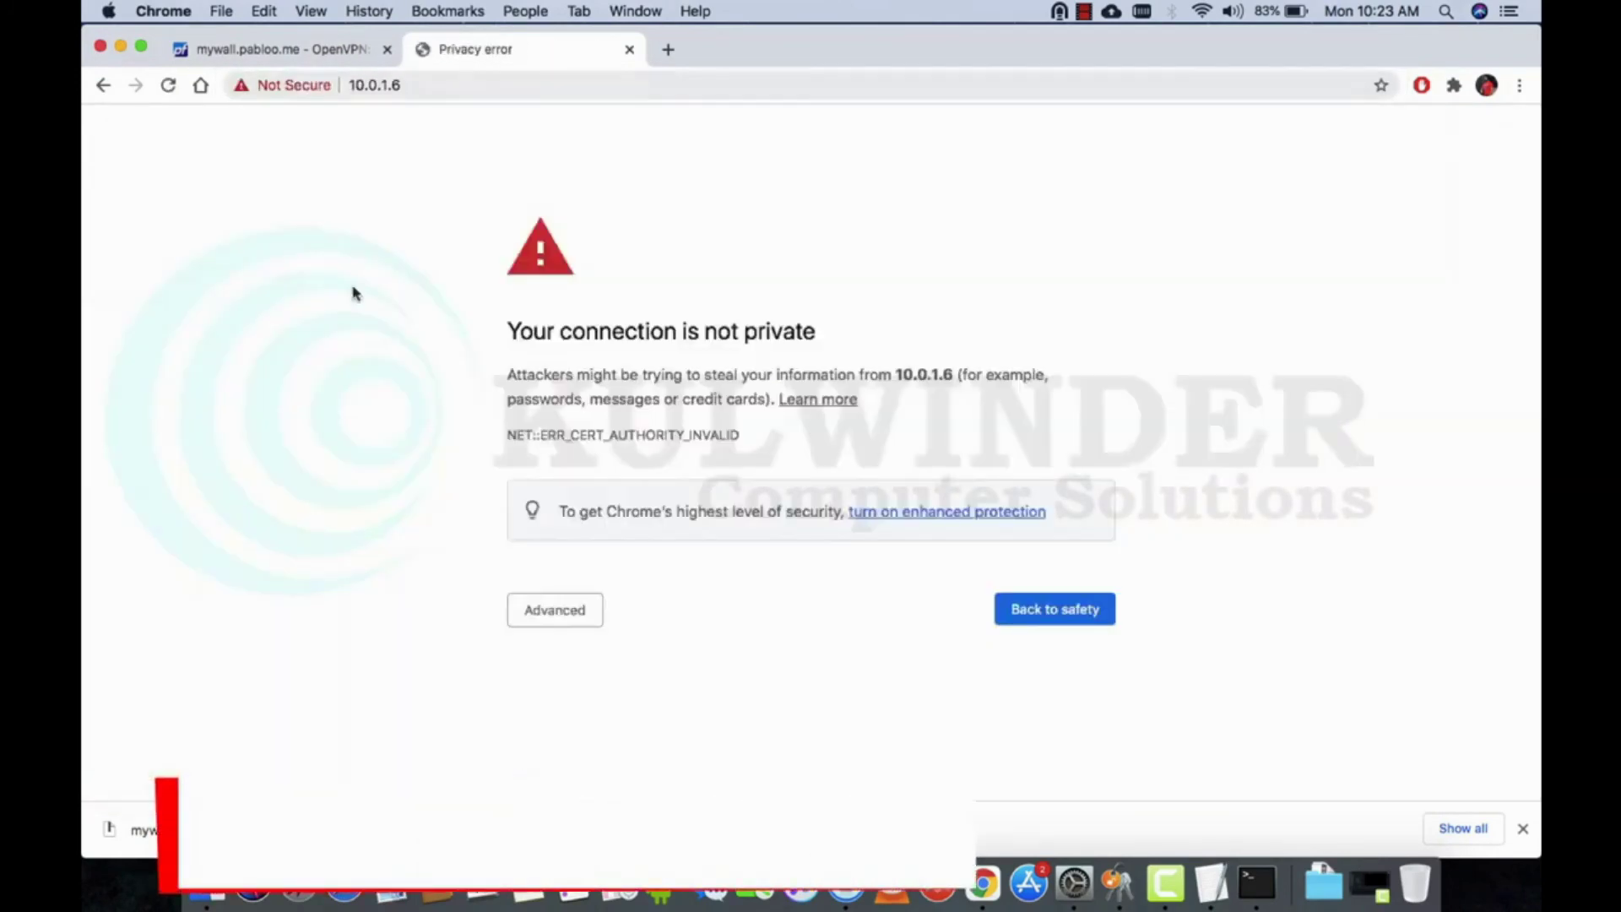
left_click(1060, 11)
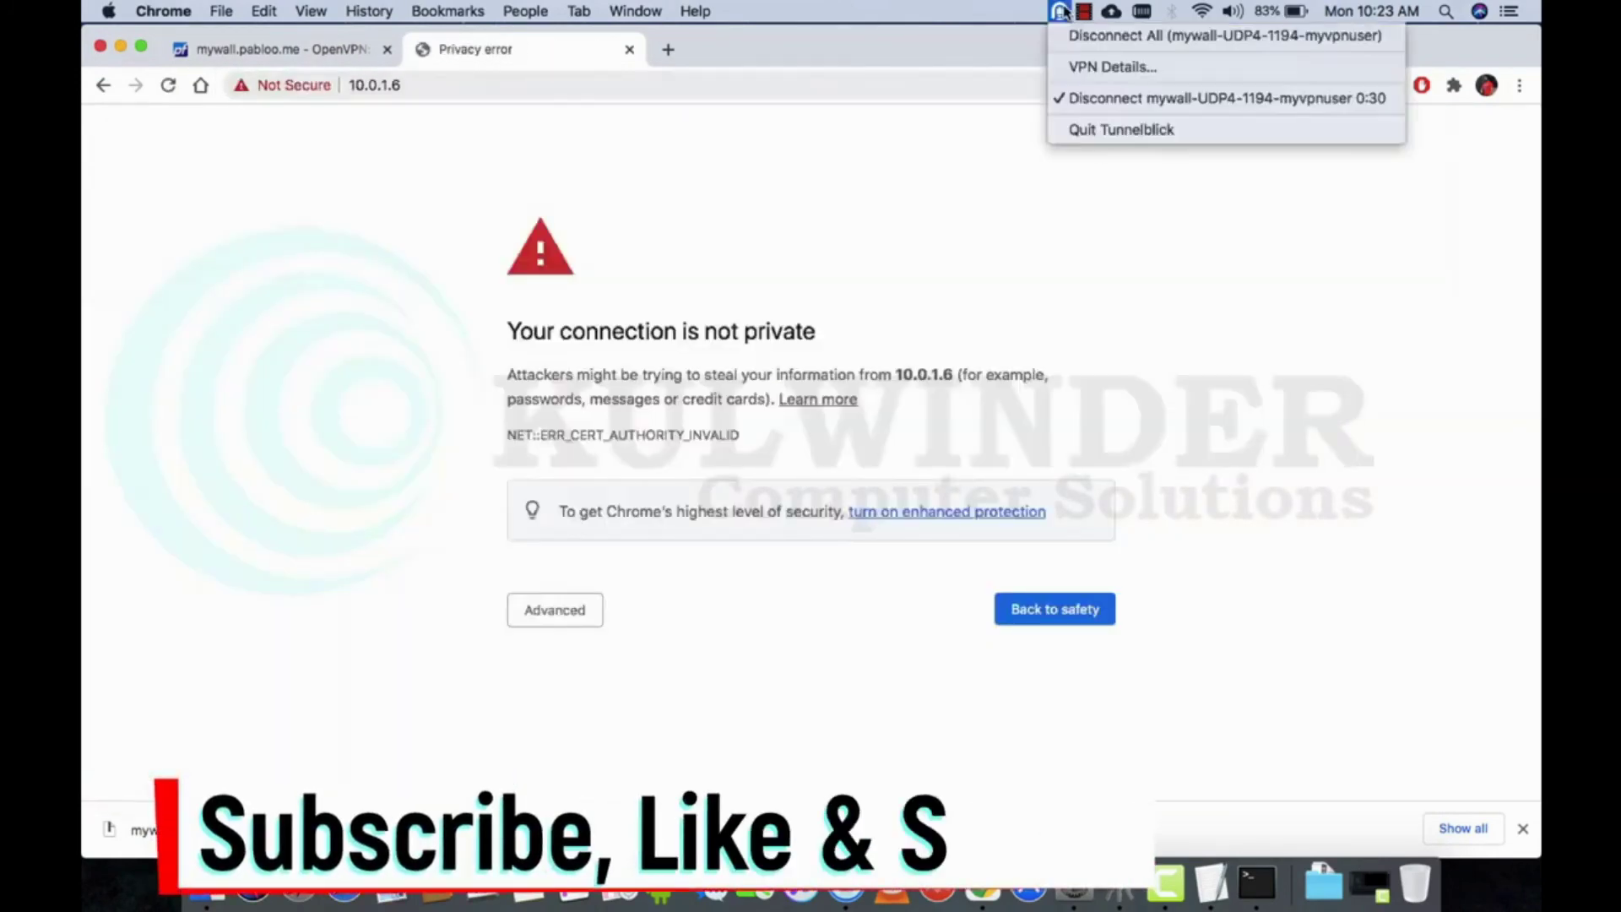
left_click(1112, 68)
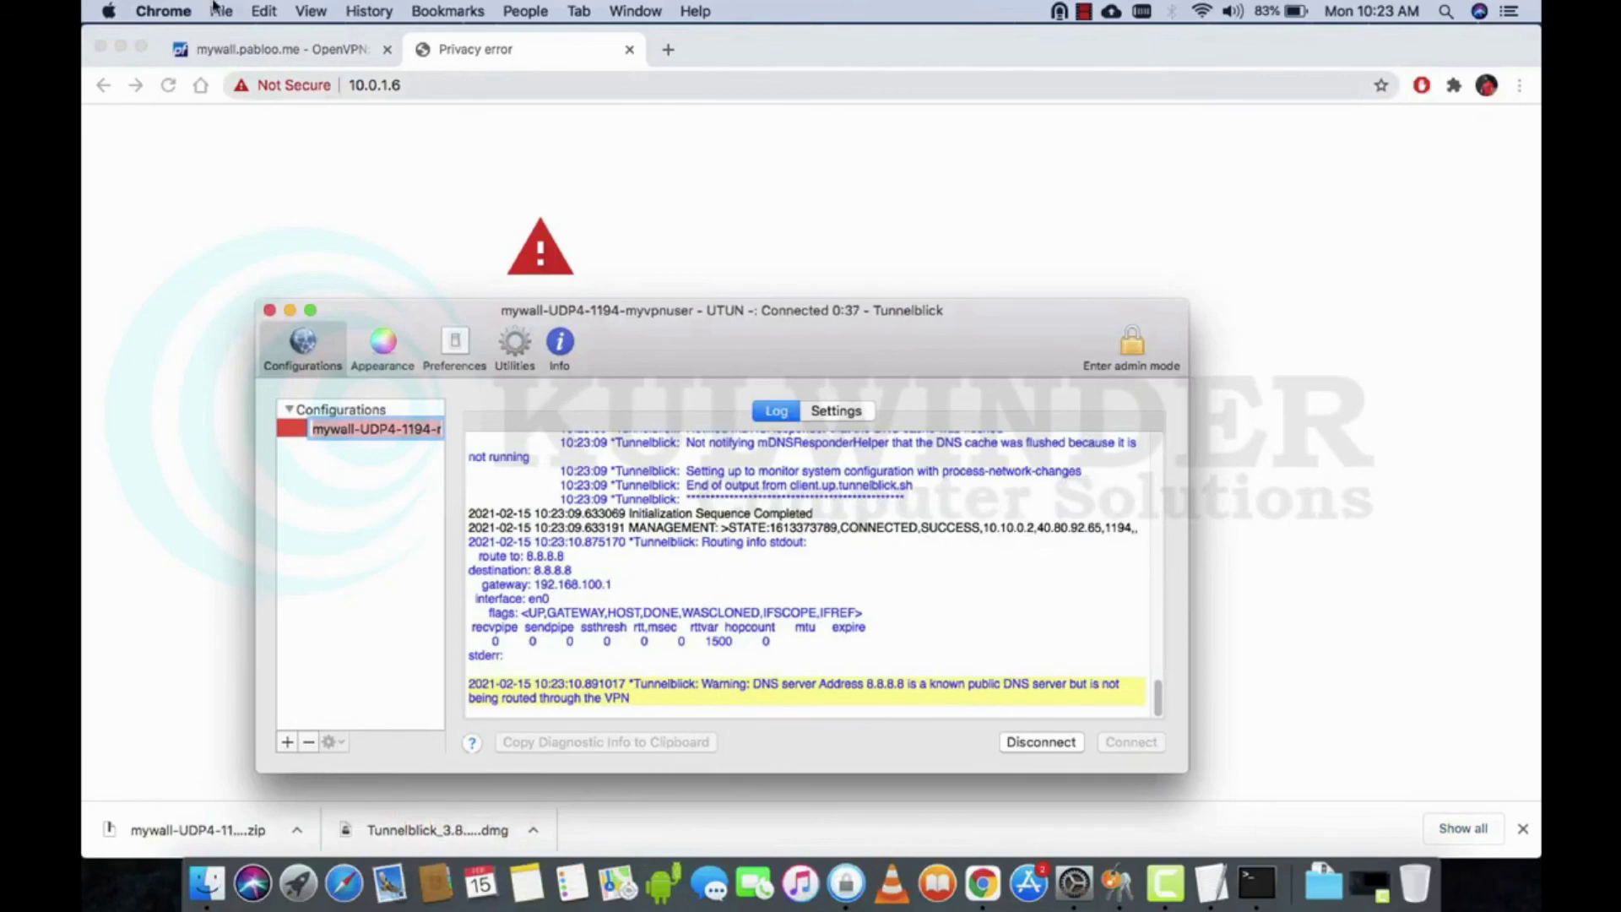
left_click(236, 51)
Open pfSense's Status > OpenVPN page to see the client connected at 10.10.0.2
scroll(857, 184, "down", 5)
scroll(857, 184, "up", 15)
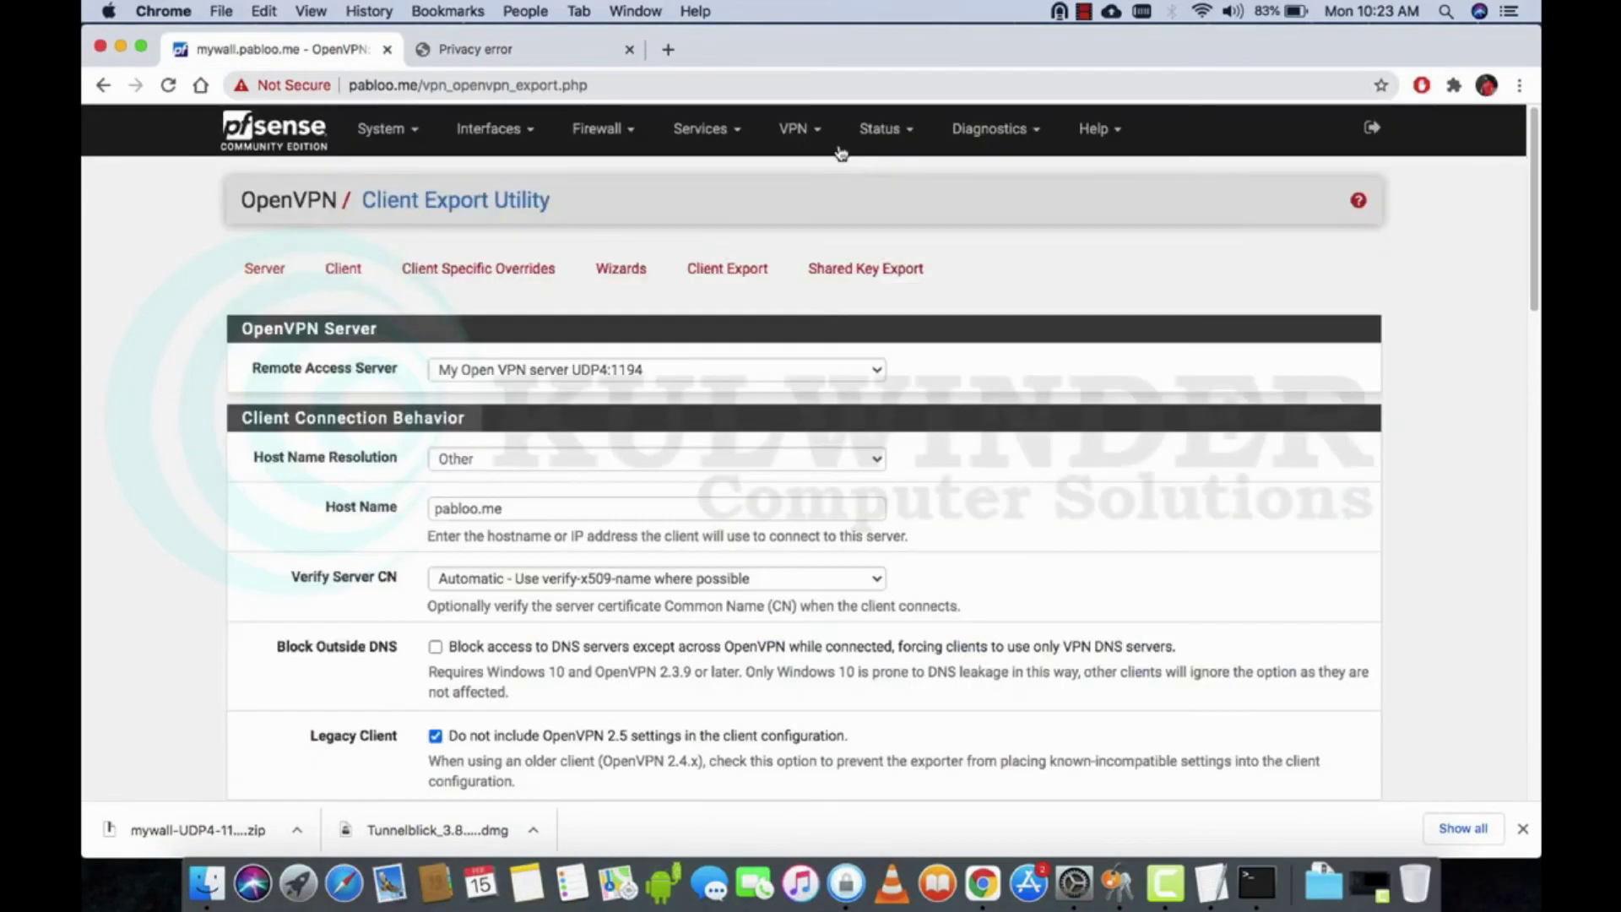
left_click(880, 128)
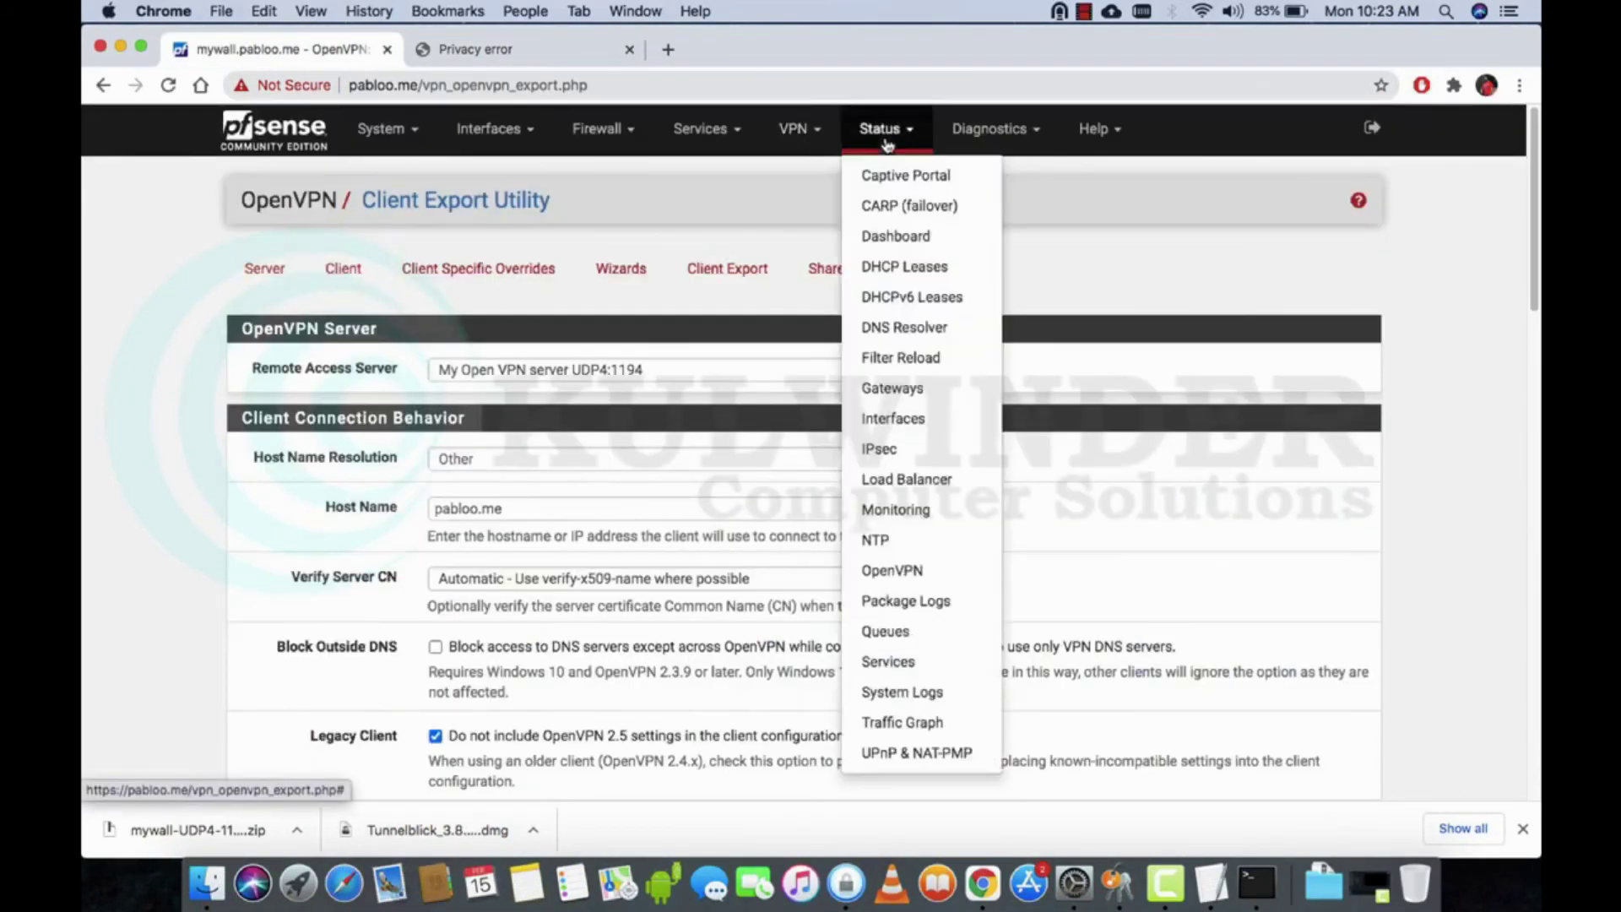
left_click(889, 571)
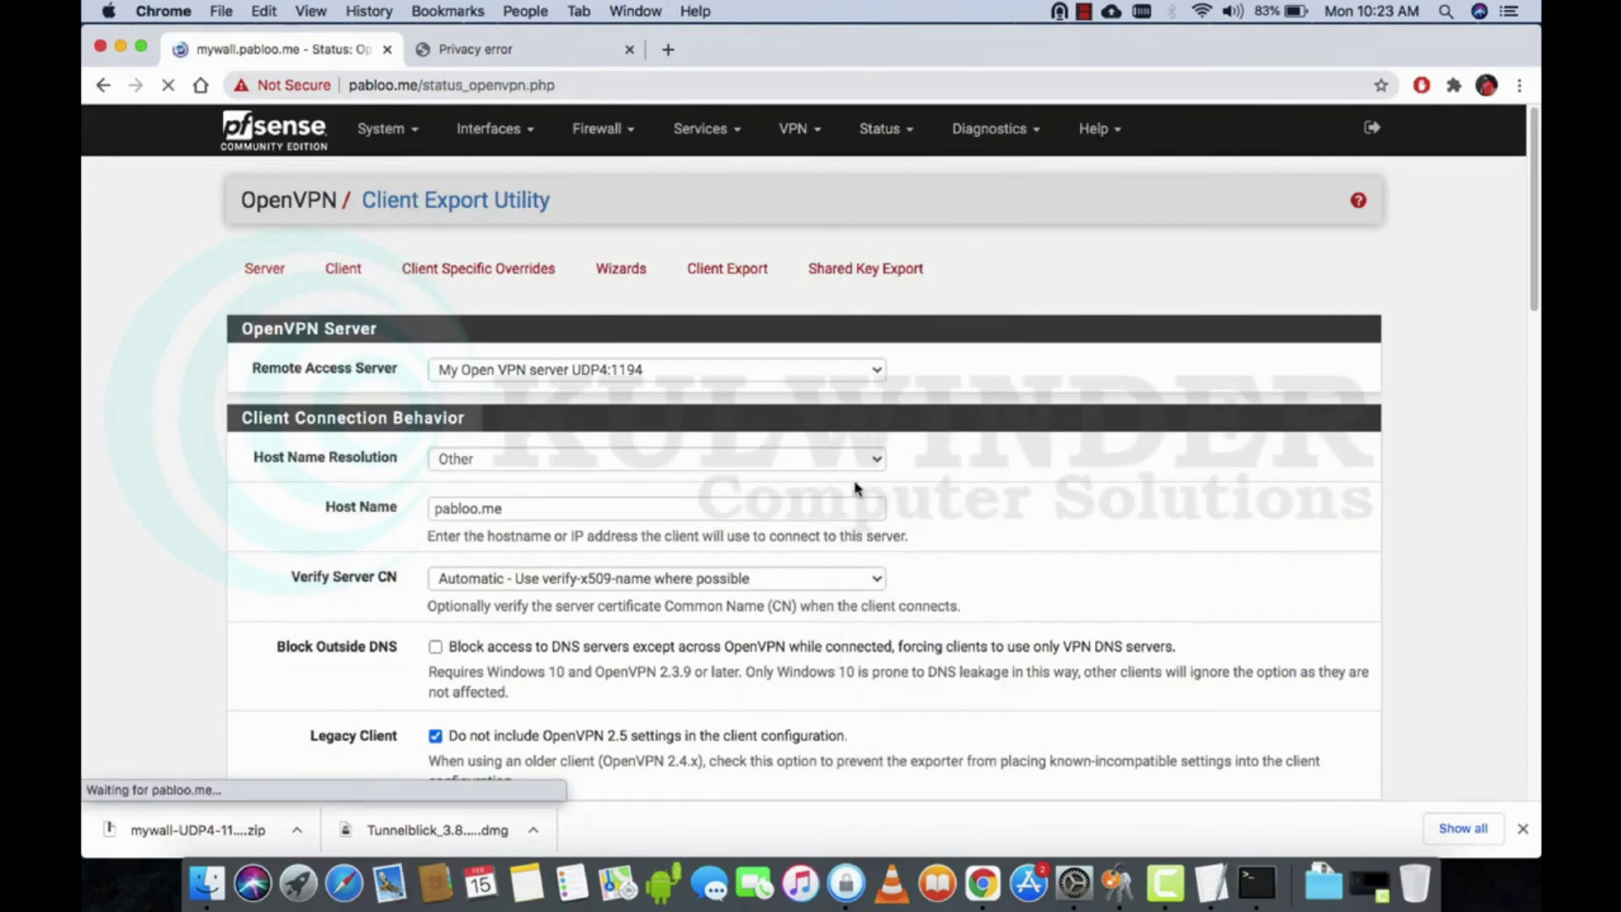